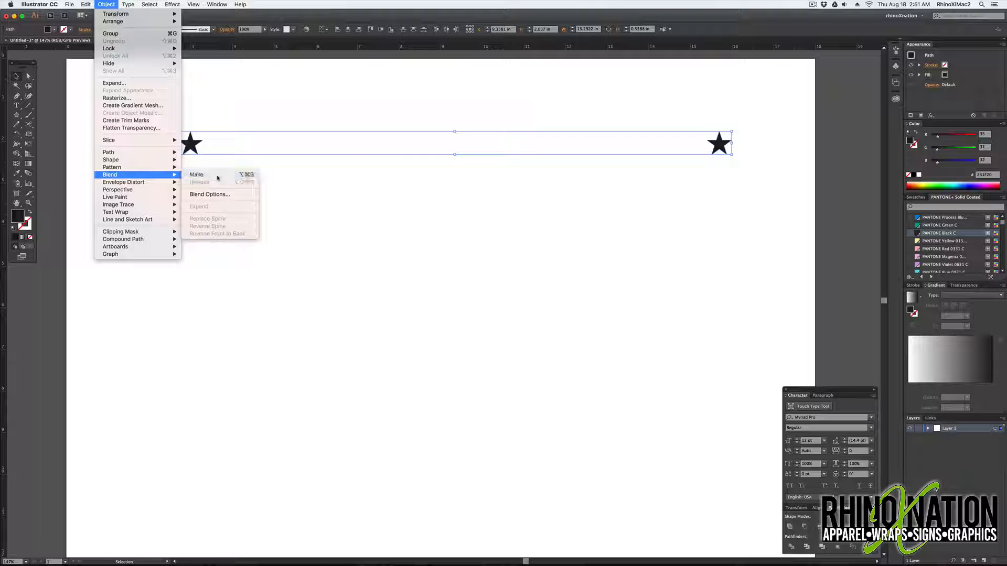
Shift the lowest star row down slightly and draw an open, unfilled wavy Pen path with five curved anchor points beneath it
mouse_move(415, 145)
left_mouse_down()
mouse_move(414, 87)
mouse_move(414, 153)
left_mouse_up()
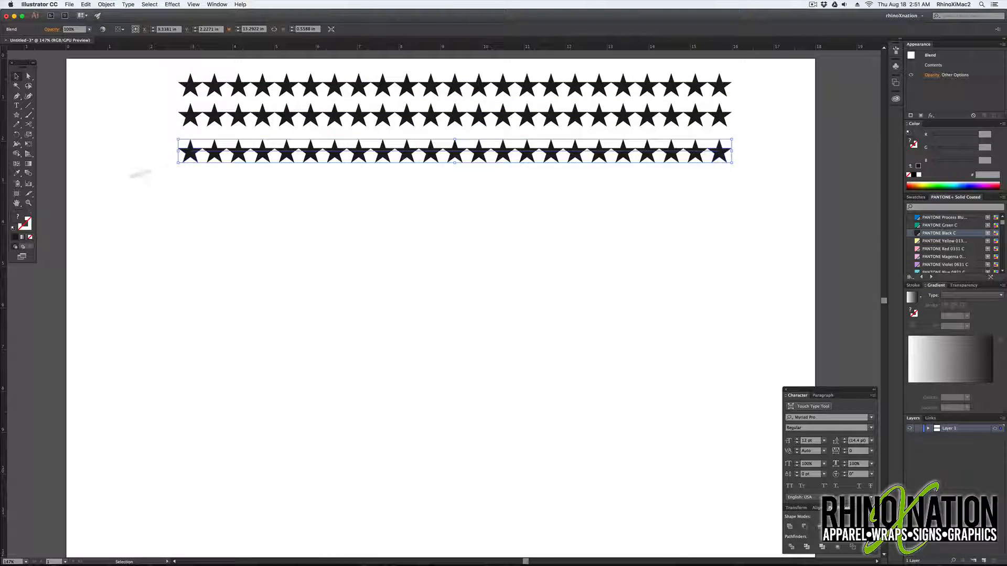
left_click(151, 169)
left_click(16, 97)
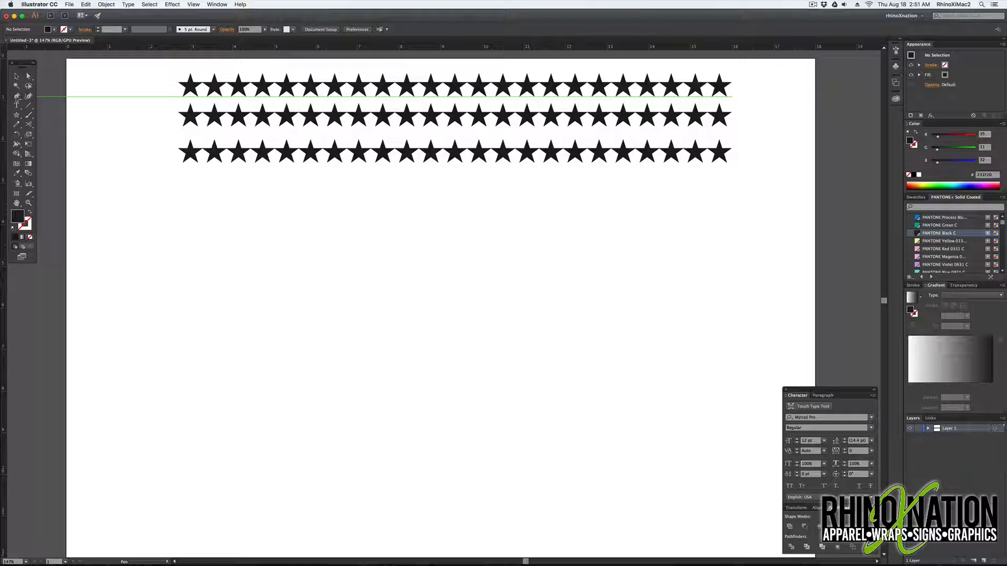
left_click_drag(85, 264, 114, 240)
left_click_drag(237, 245, 285, 278)
left_click_drag(417, 291, 484, 288)
left_click_drag(703, 195, 750, 218)
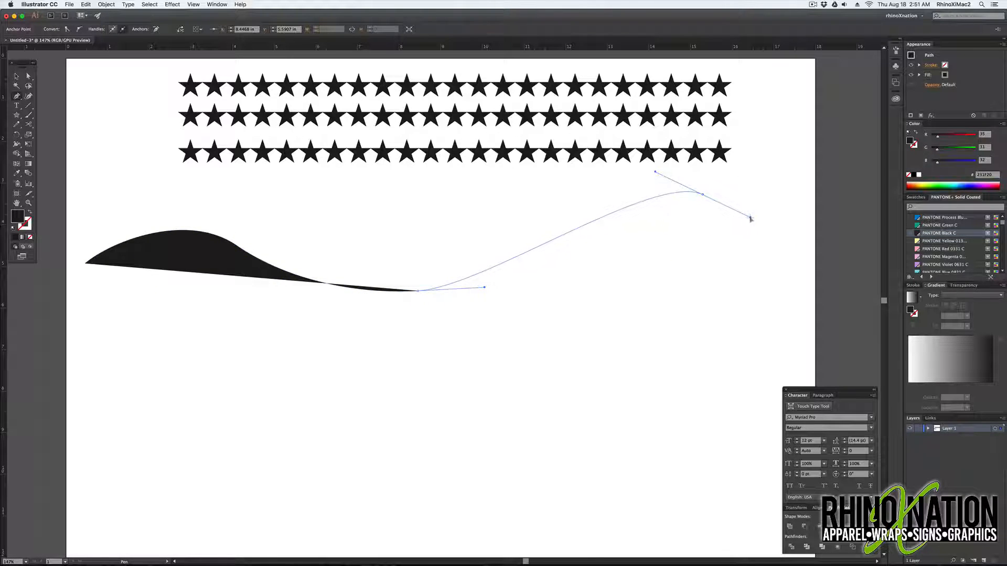
left_click_drag(782, 271, 793, 289)
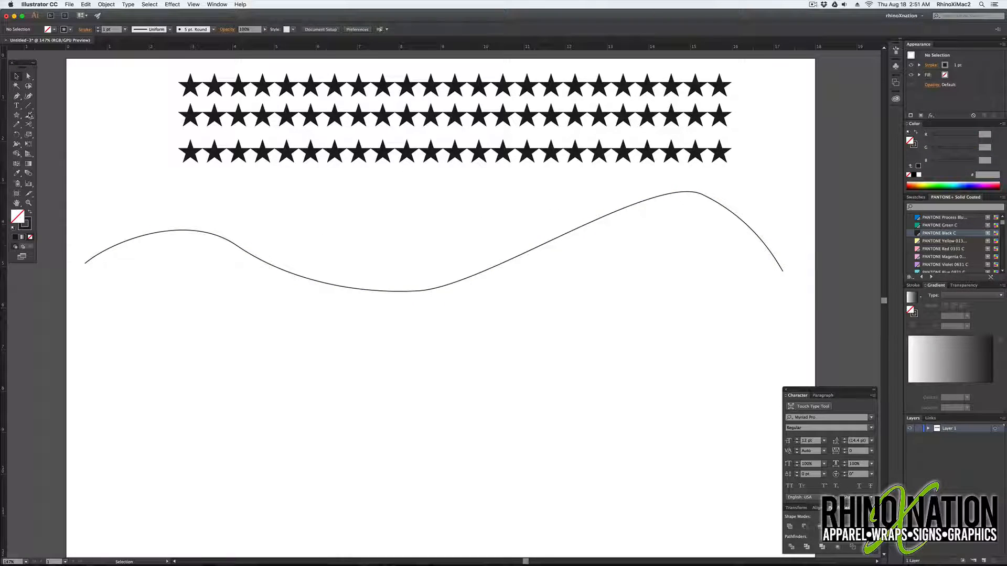
Draw two more wavy lines across the lower page, a thick one with the Paintbrush and a thin one with the Pencil below it
left_click(29, 116)
mouse_move(109, 392)
left_mouse_down()
mouse_move(197, 376)
mouse_move(398, 416)
mouse_move(492, 396)
mouse_move(569, 408)
mouse_move(727, 359)
left_mouse_up()
key("n")
mouse_move(102, 500)
left_mouse_down()
mouse_move(211, 474)
mouse_move(408, 496)
mouse_move(516, 485)
mouse_move(655, 493)
mouse_move(735, 459)
left_mouse_up()
key("v")
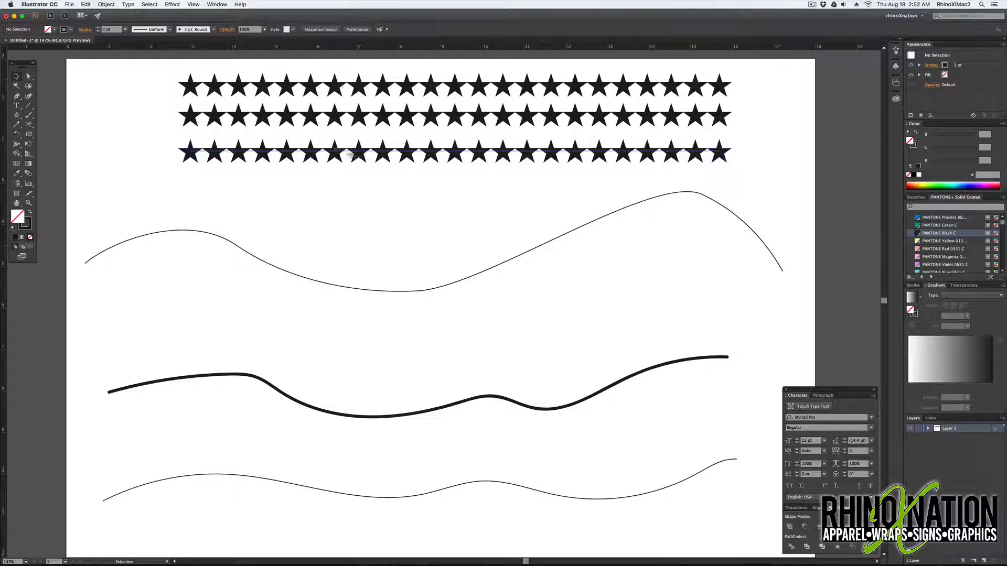
Replace the spine of the lowest star row's blend with the upper wavy Pen path
left_click(413, 153)
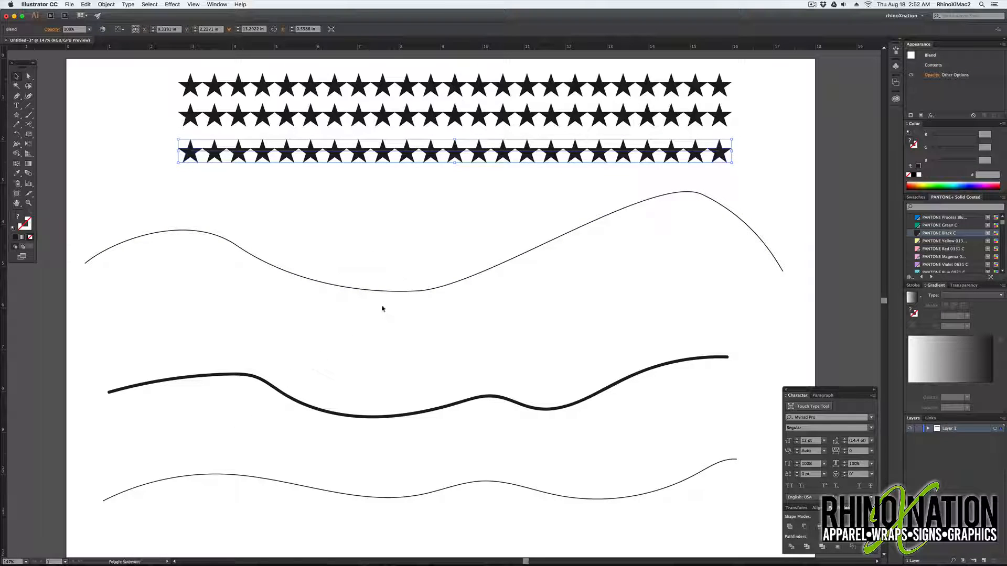
left_click(379, 290, "shift")
left_click(107, 4)
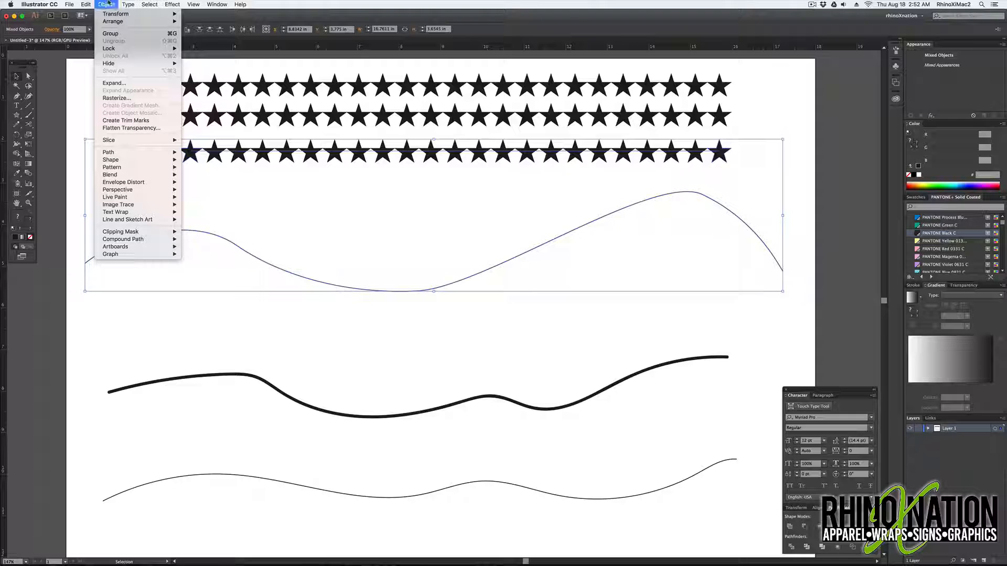
mouse_move(124, 175)
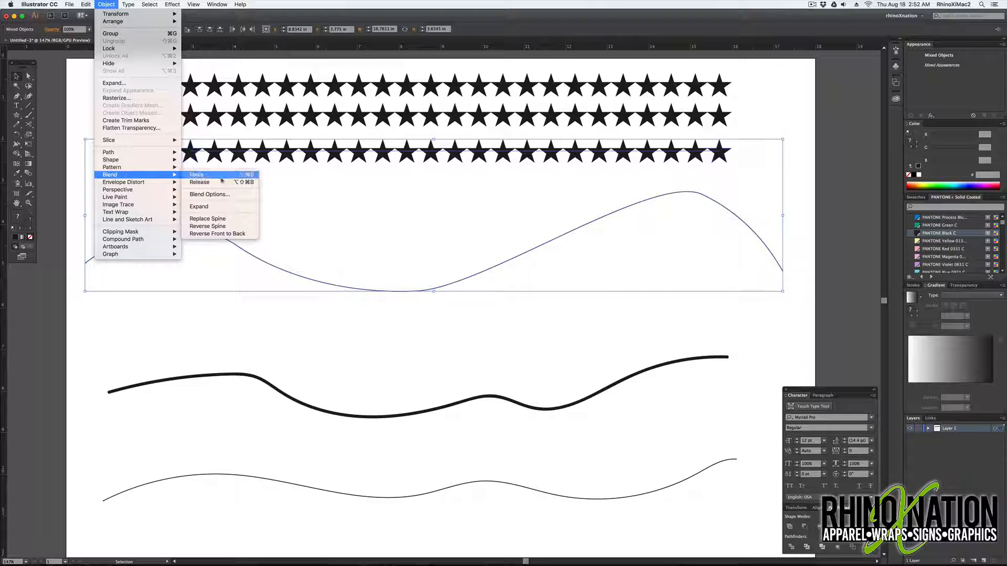
left_click(223, 219)
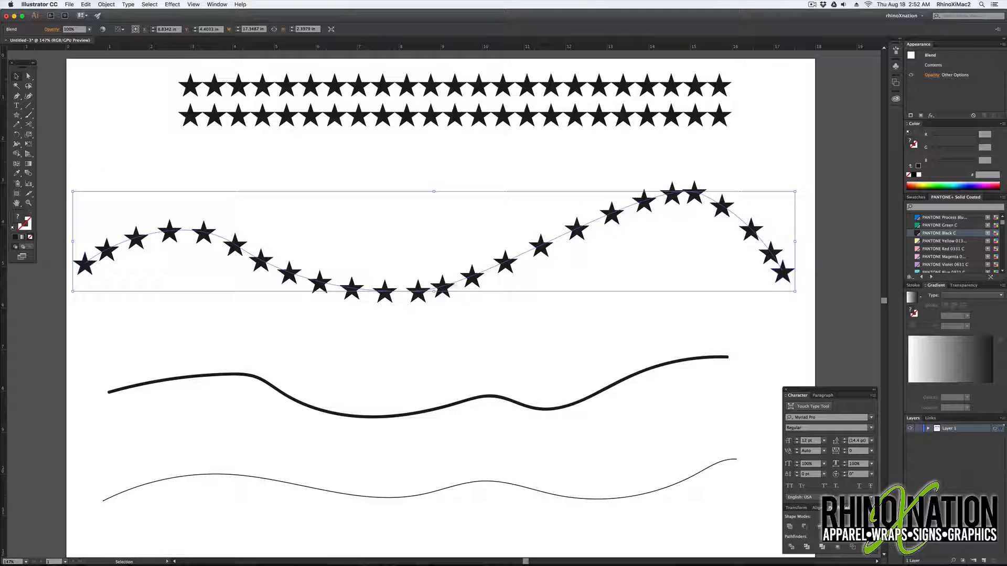
left_click(451, 328)
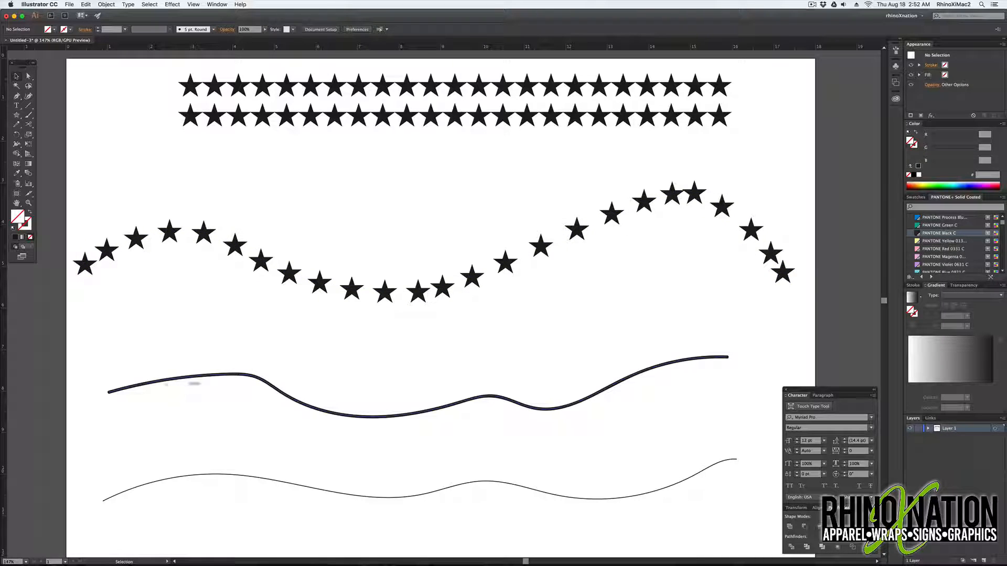
Replace the spine of the second star row's blend with the thick Paintbrush curve
left_click(430, 118)
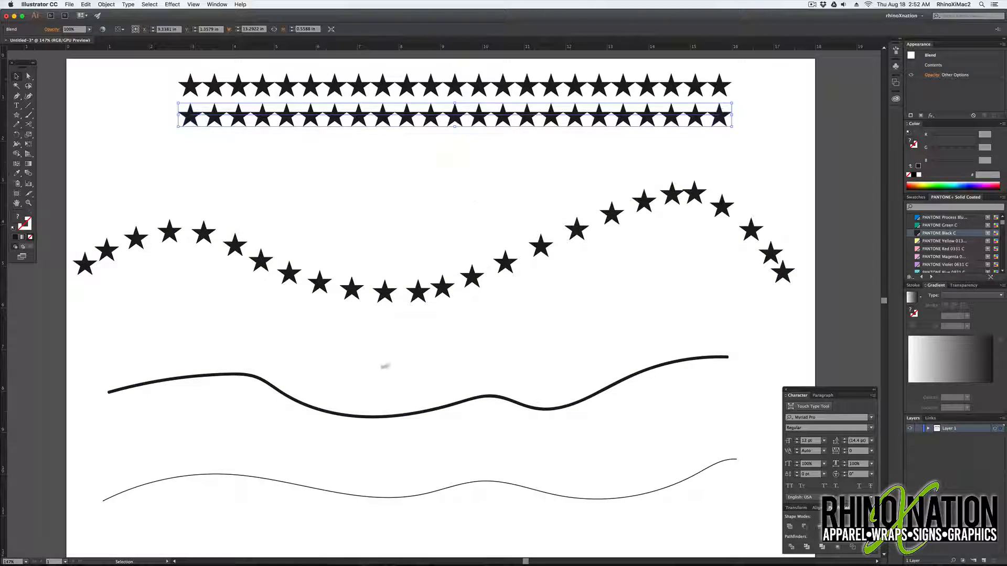
left_click(328, 412, "shift")
left_click(107, 4)
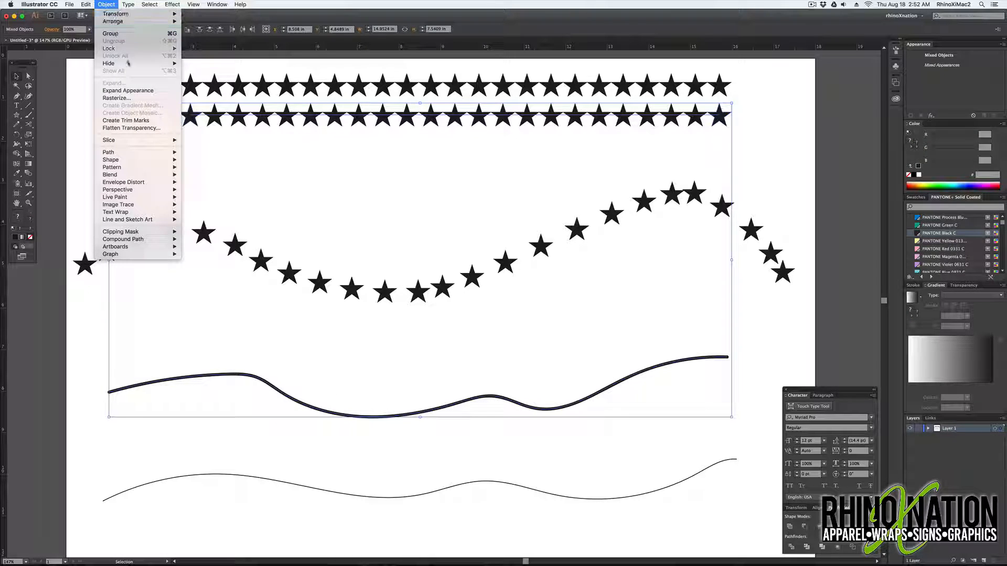
mouse_move(139, 178)
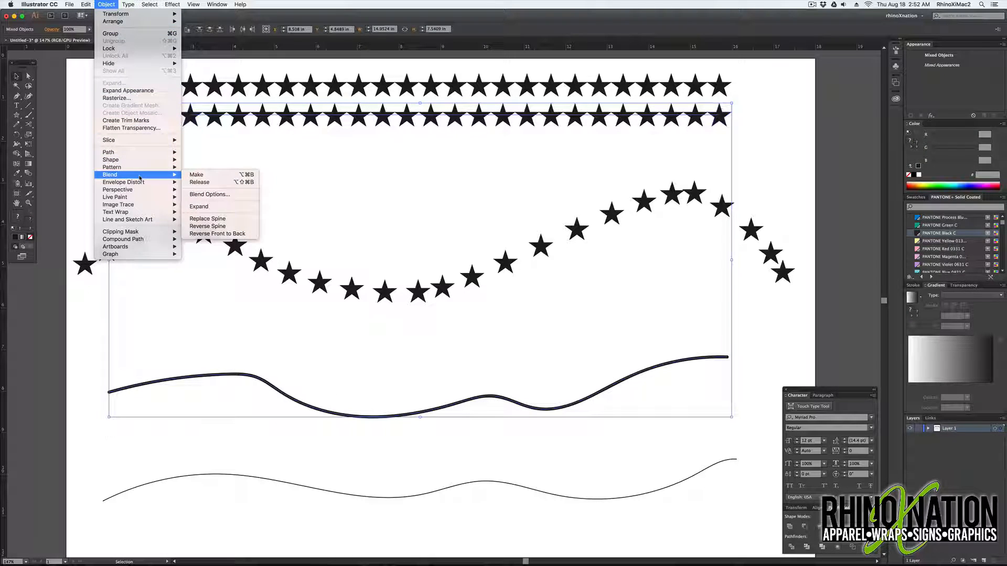
left_click(219, 219)
left_click(385, 240)
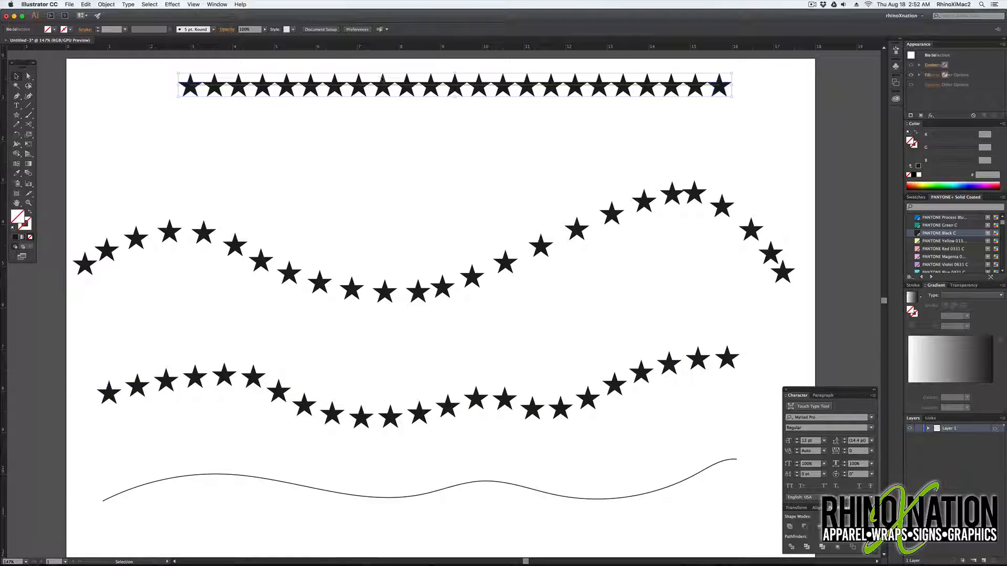
Replace the spine of the remaining straight star row's blend with the thin Pencil curve
left_click(334, 87)
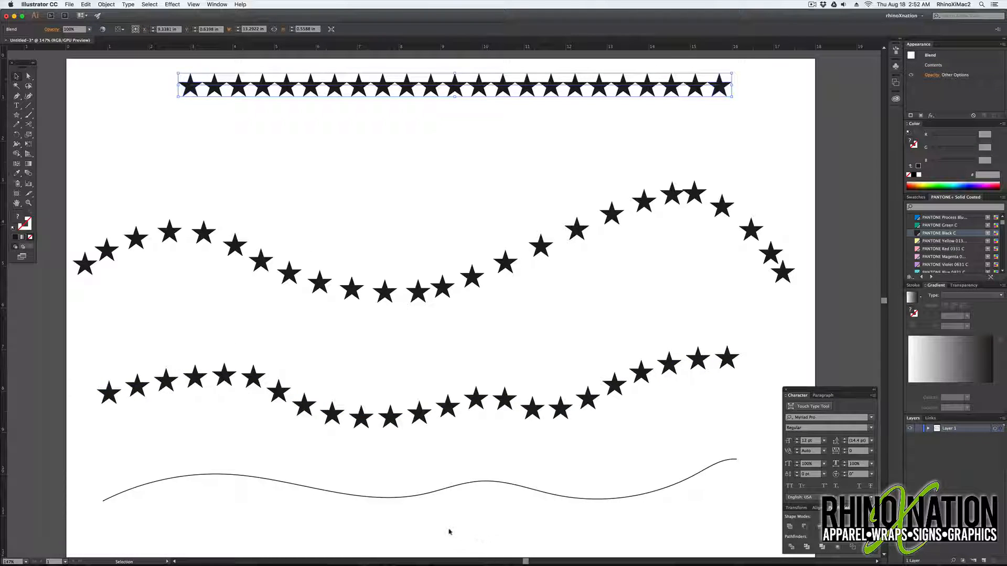
left_click(450, 487, "shift")
left_click(106, 4)
mouse_move(140, 175)
left_click(220, 219)
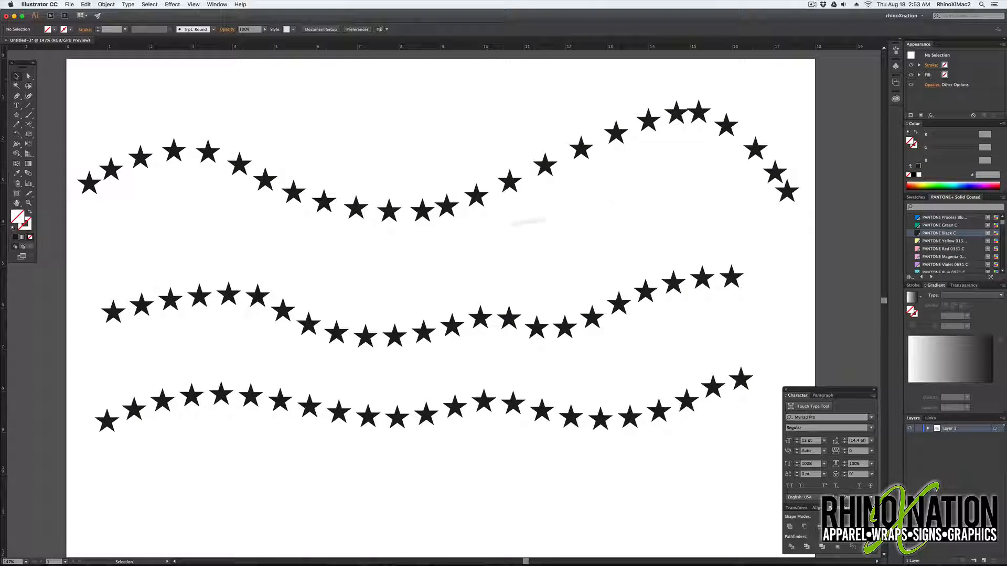
Open the Blend Options of the uppermost star curve with preview on, and try Align to Path before returning to Align to Page
left_click(139, 158)
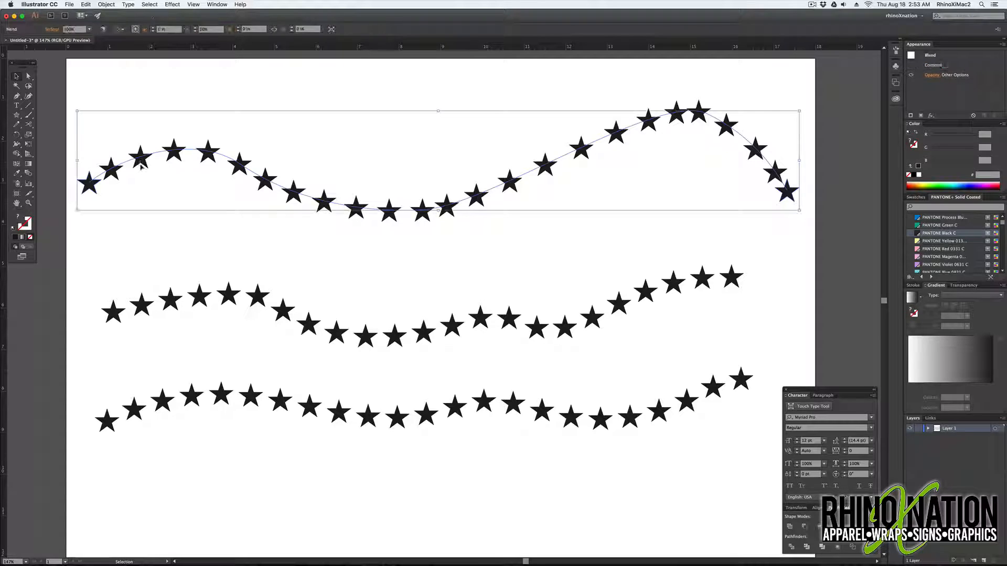
left_click(106, 4)
mouse_move(152, 175)
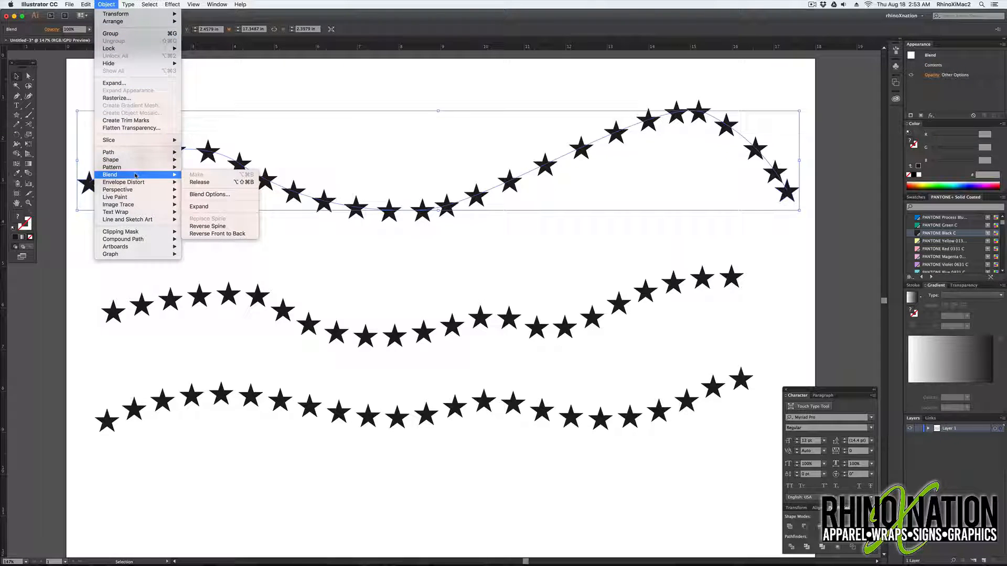
left_click(224, 196)
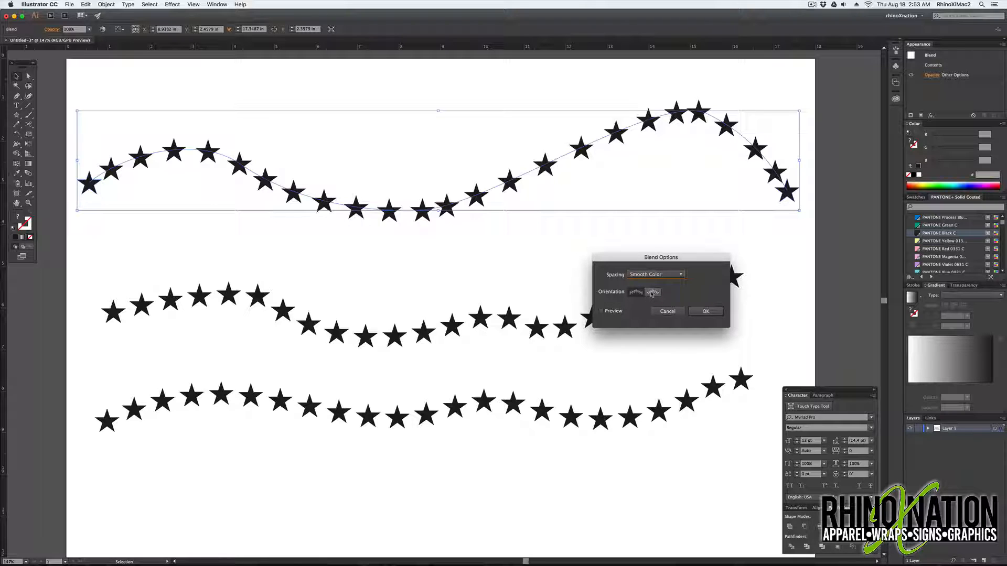
left_click(601, 311)
left_click(654, 293)
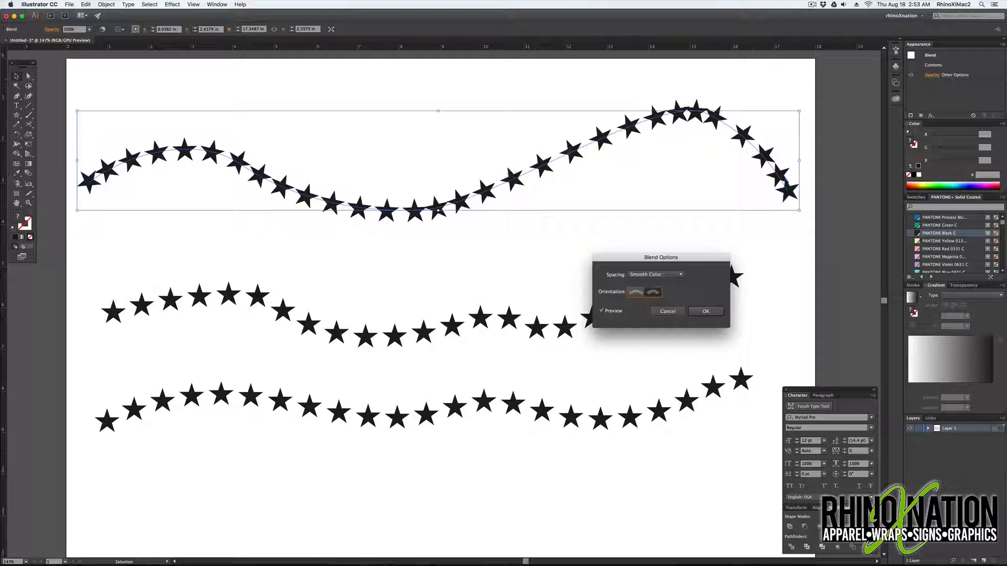
left_click(636, 293)
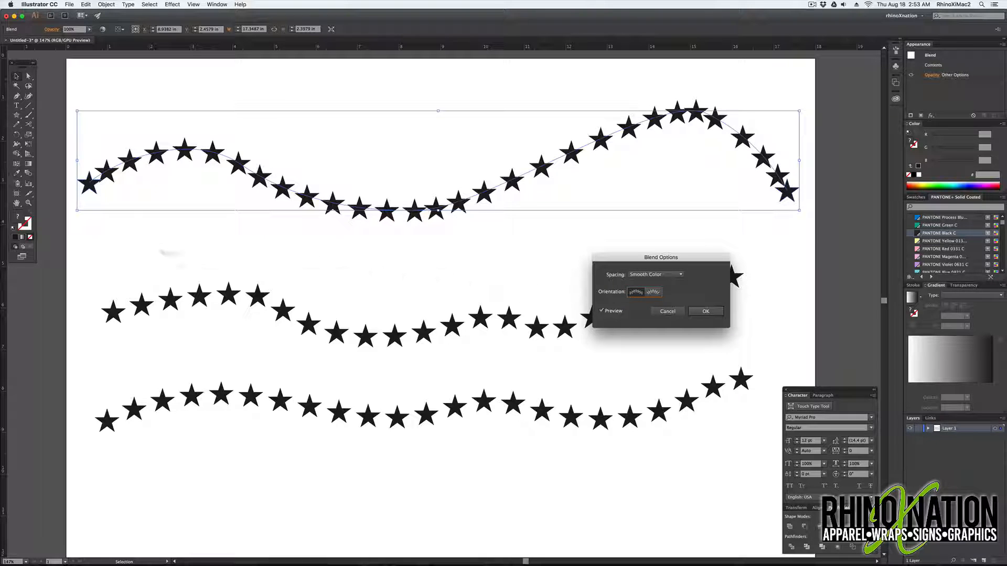
Switch the blend spacing to Specified Steps, try higher step counts and set it to 27
left_click(655, 274)
left_click(655, 284)
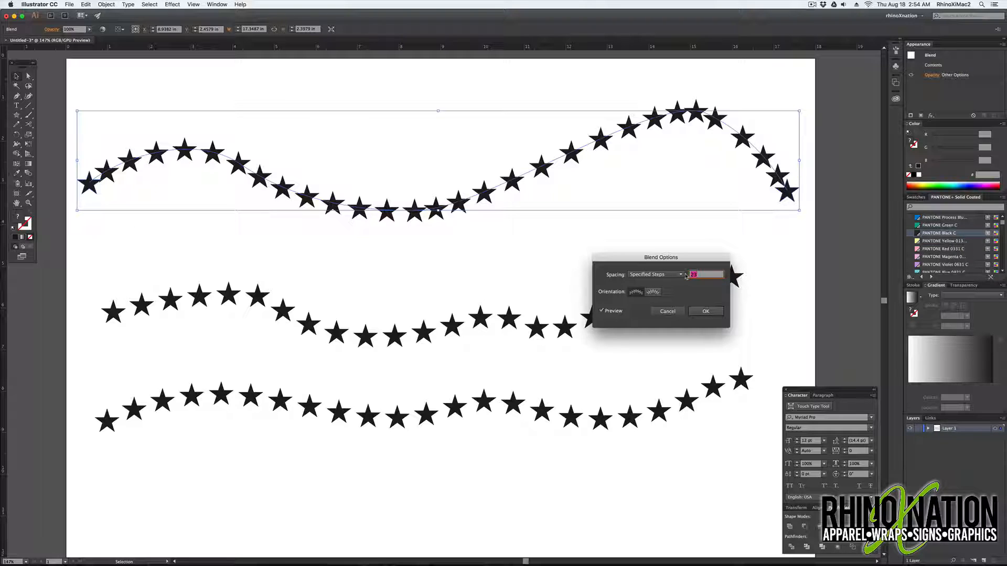
key("Up")
key("Up")
key("Up")
key("Up")
key("Up")
key("Up")
key("Up")
key("Up")
key("Up")
key("Up")
key("Up")
key("Up")
key("Down")
key("Down")
key("Down")
key("Down")
key("Down")
key("Down")
key("Down")
key("Down")
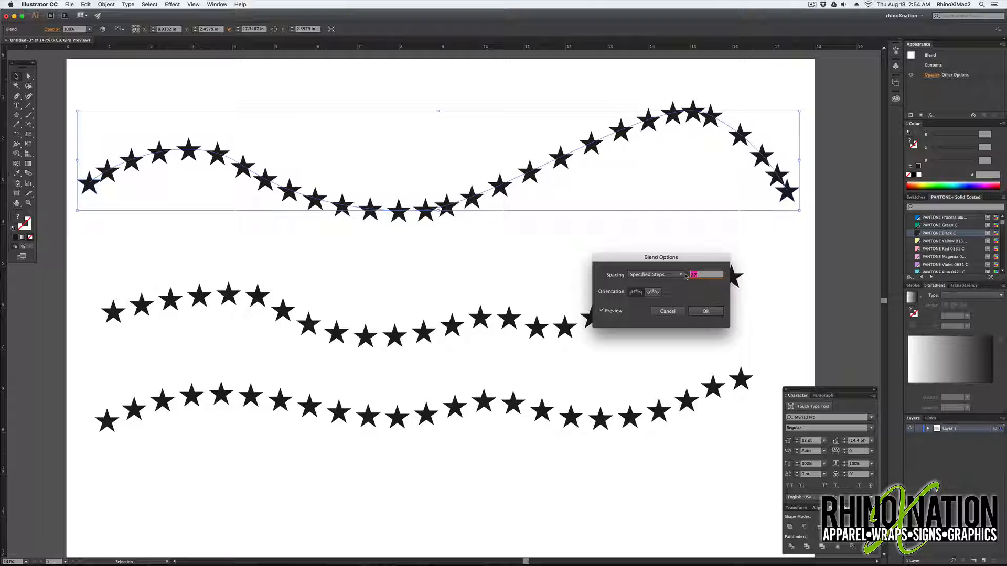
Orient the stars with Align to Path and set the specified steps to 25
left_click(653, 292)
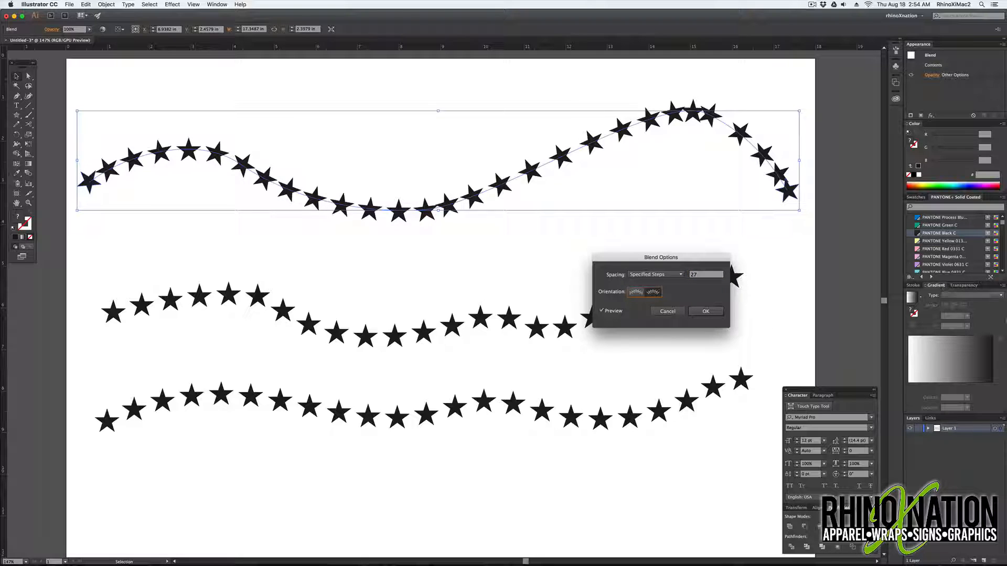
double_click(693, 274)
key("Up")
key("Up")
key("Up")
key("Up")
key("Up")
key("Down")
key("Down")
key("Down")
key("Down")
key("Down")
key("Down")
key("Down")
Change the blend spacing to Specified Distance, try 1 in, set it to 0.75 in and apply the options
left_click(679, 275)
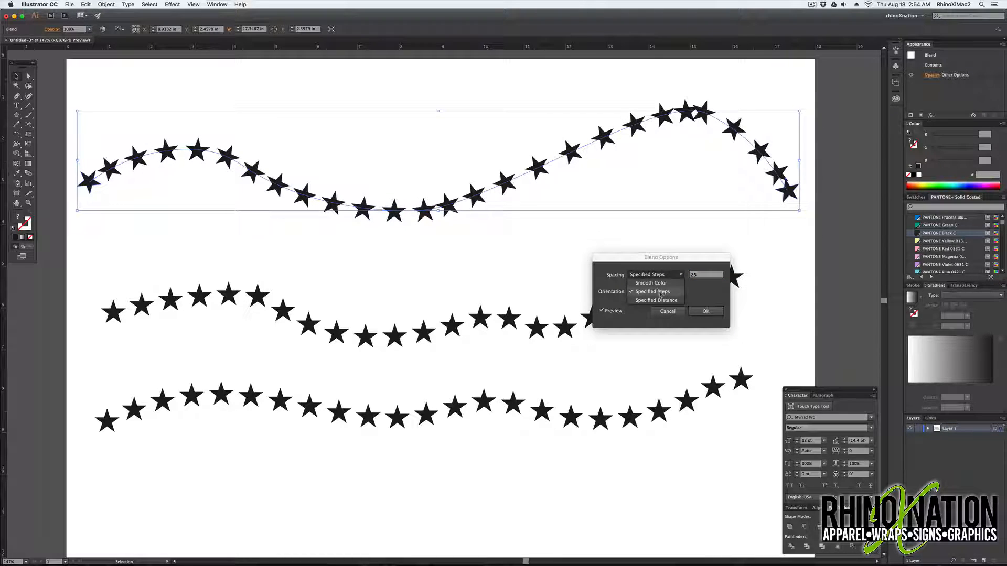
left_click(651, 303)
left_click_drag(710, 274, 691, 274)
type("1")
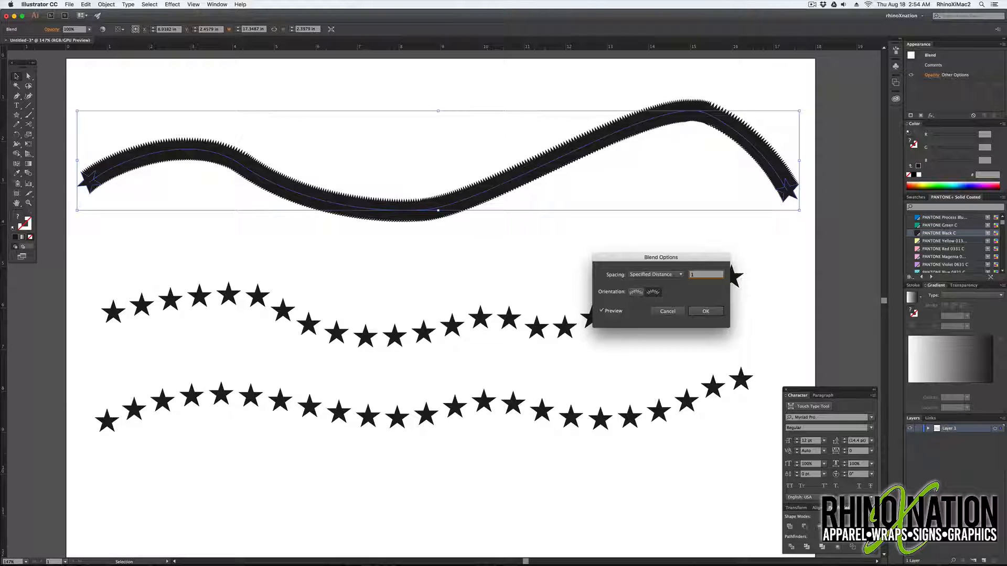
key("Tab")
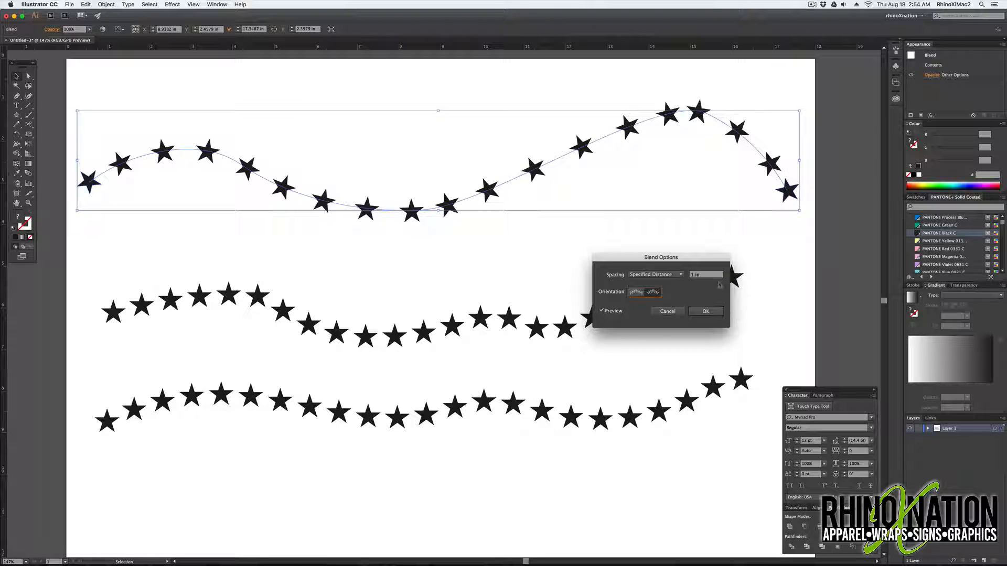
type("0.75")
key("Tab")
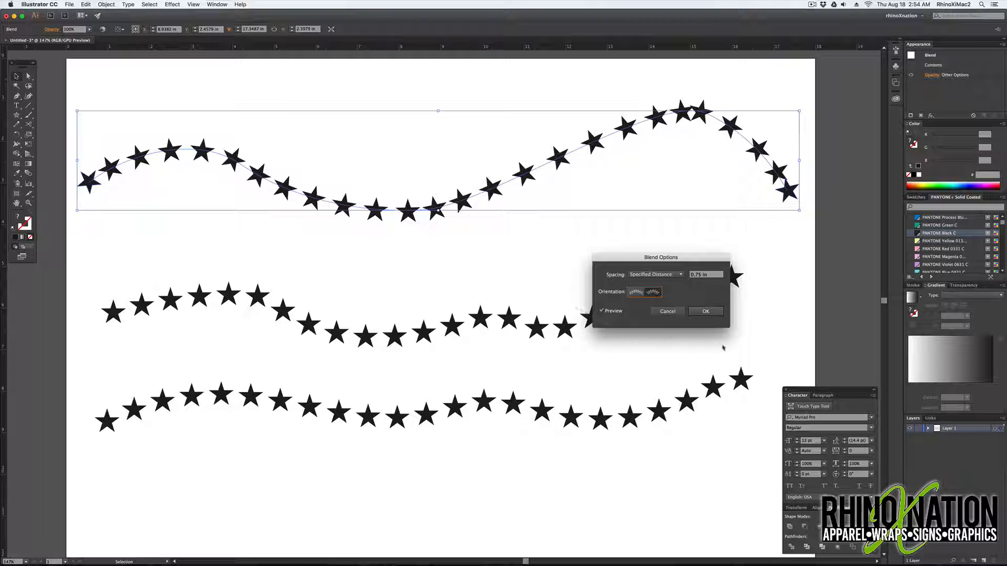
left_click(706, 313)
left_click(706, 315)
left_click(702, 279)
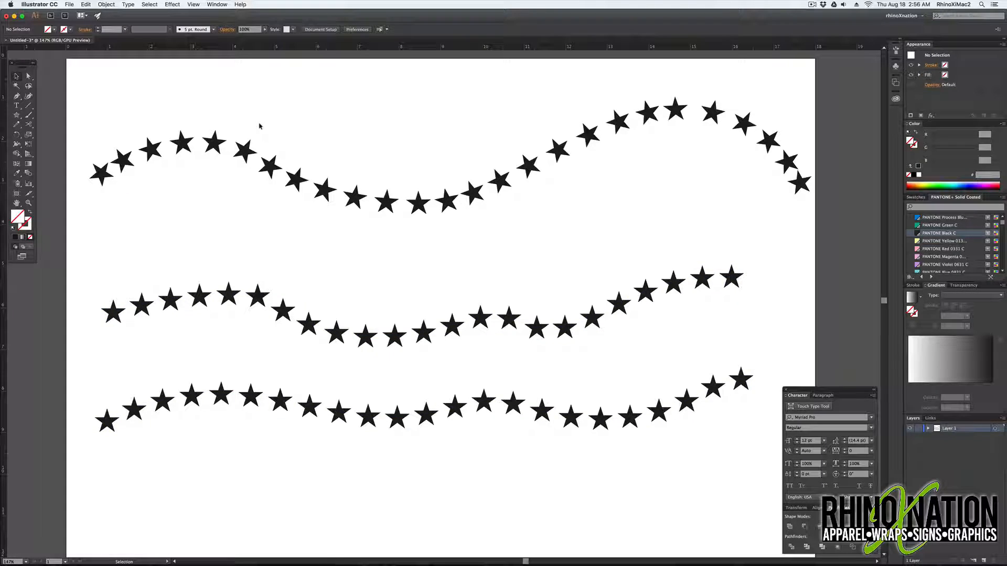
Enlarge only the first star of the uppermost blend to about one and a half times its size and give it a white-to-black linear gradient fill
left_click(378, 223)
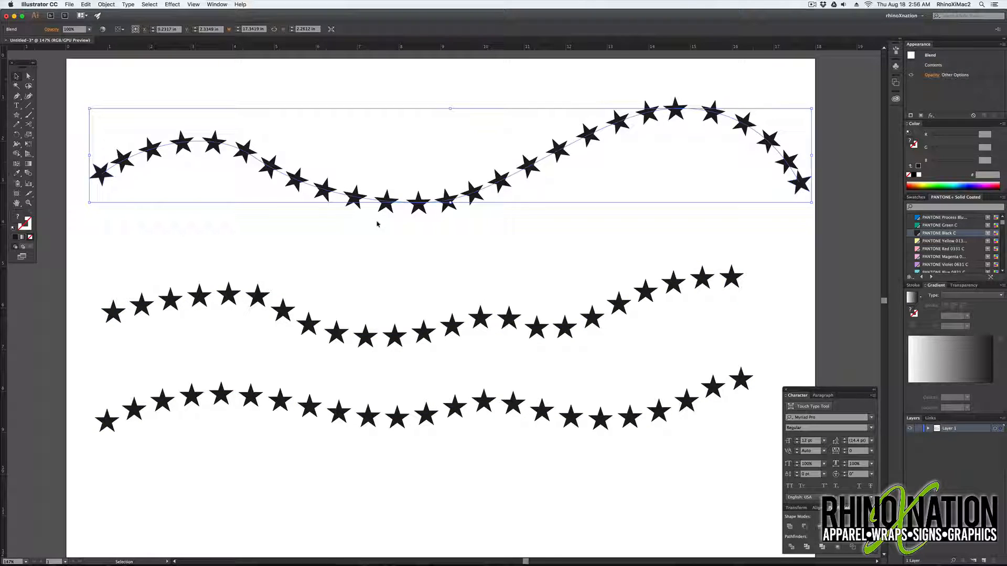
left_click(213, 98)
key("a")
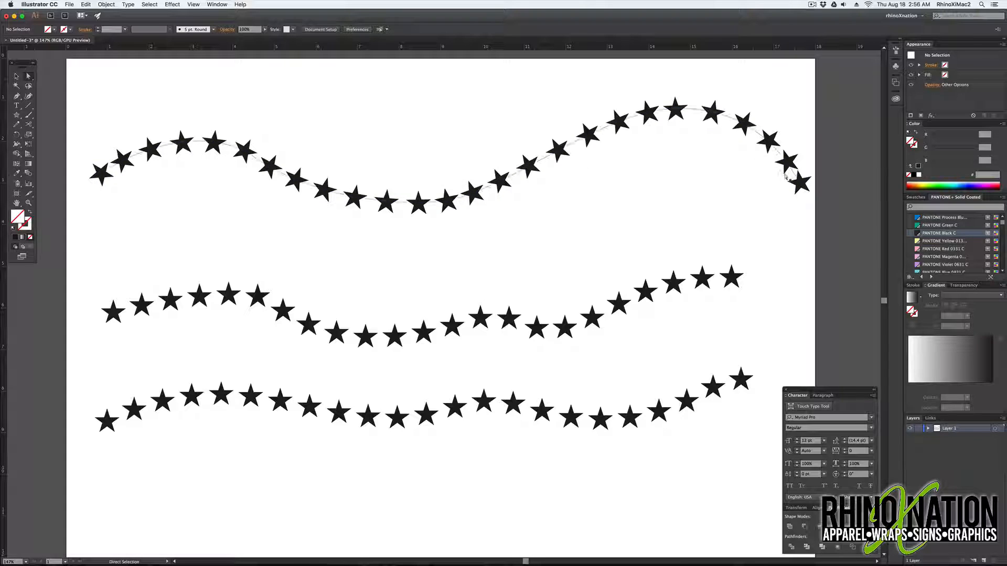
left_click(92, 171)
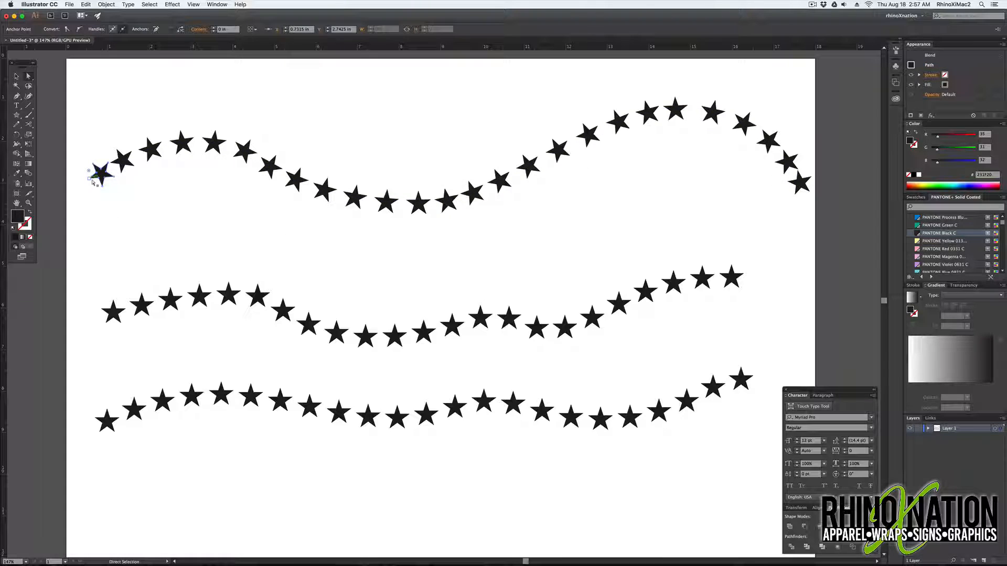
left_click(17, 77)
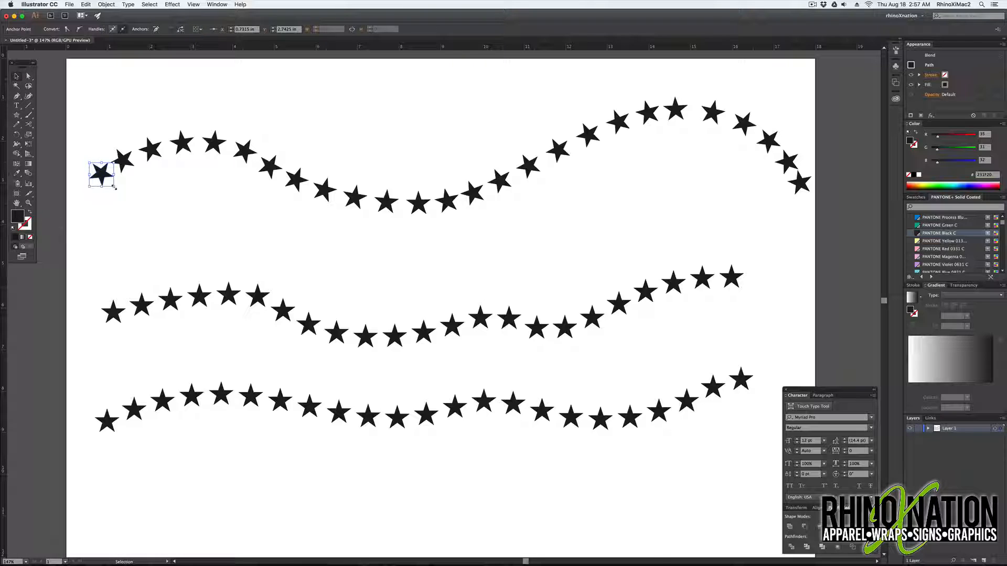
left_click_drag(114, 188, 120, 193)
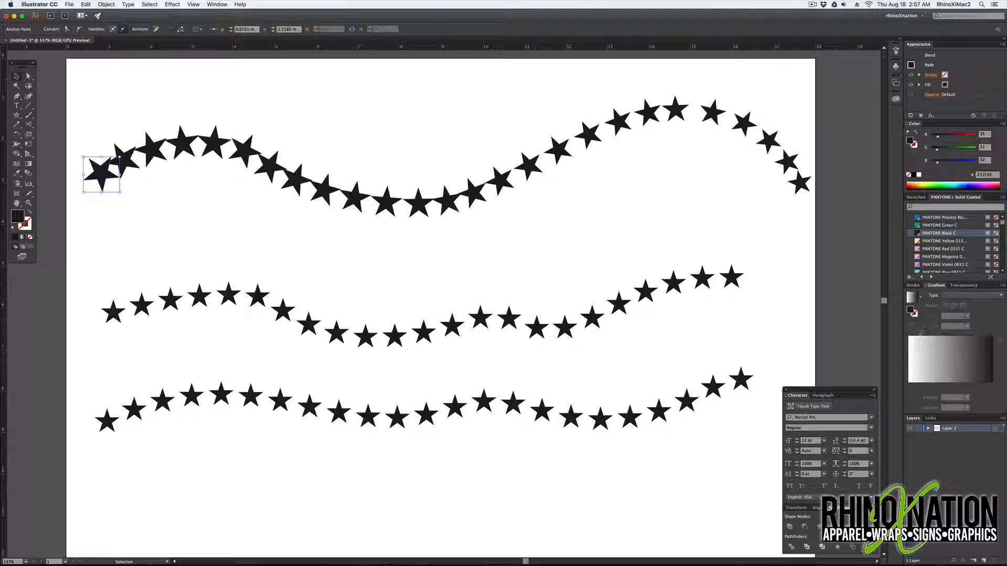
left_click(912, 298)
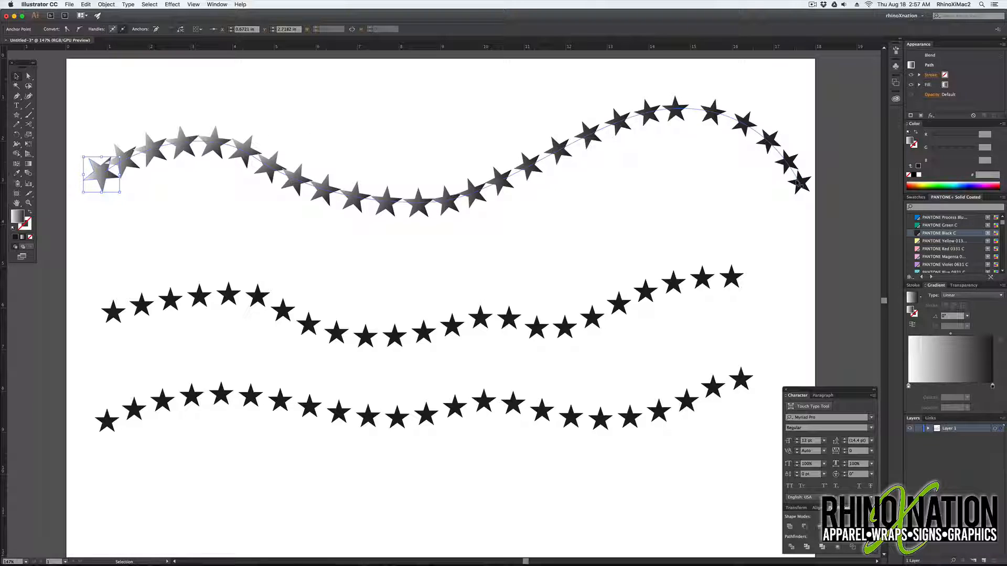
Fill the first star of the uppermost blend with PANTONE Process Blue C and rotate it about 45 degrees
left_click(918, 217)
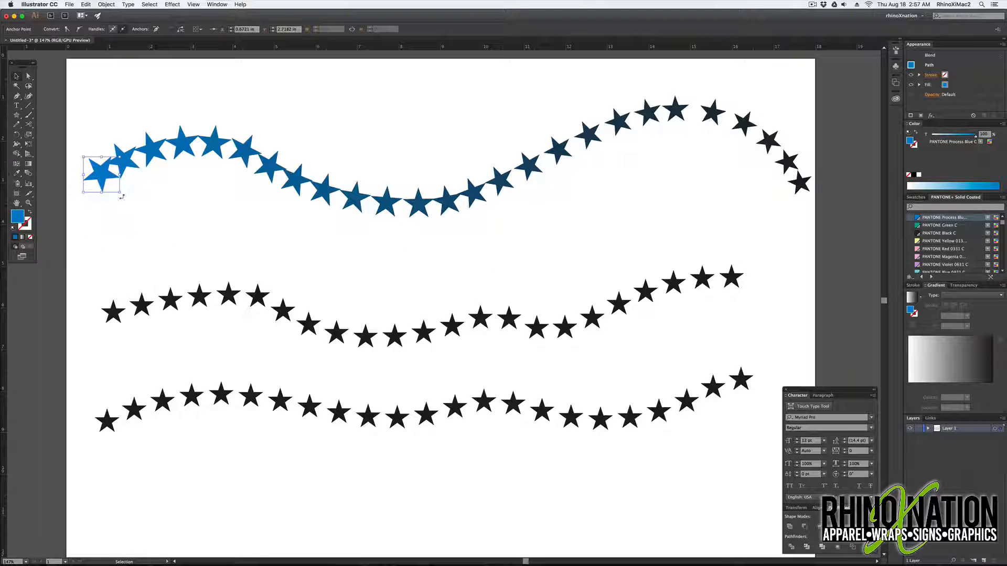
left_click_drag(121, 195, 108, 315)
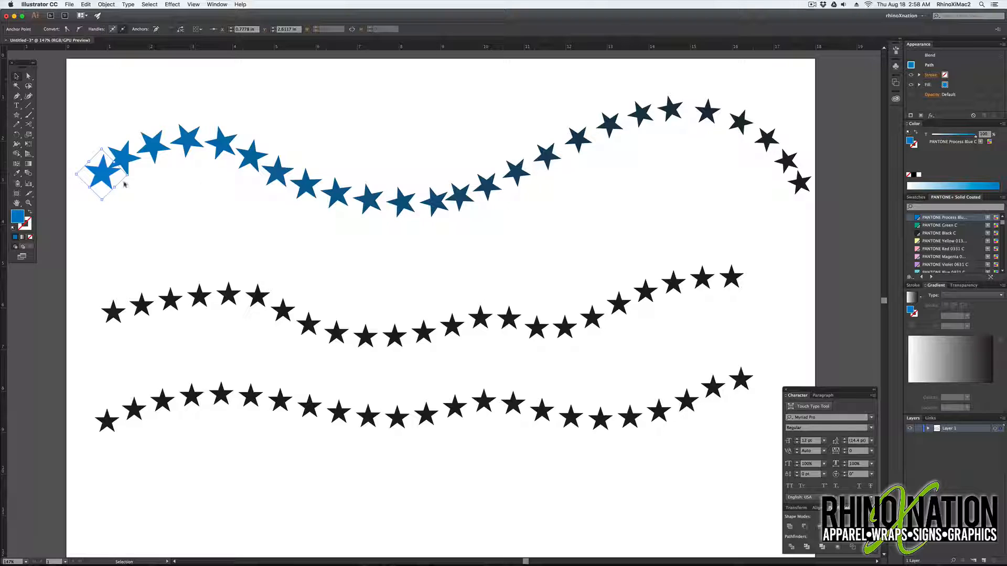
Try a previewed Drop Shadow effect on only the first star of the uppermost blend
left_click(931, 115)
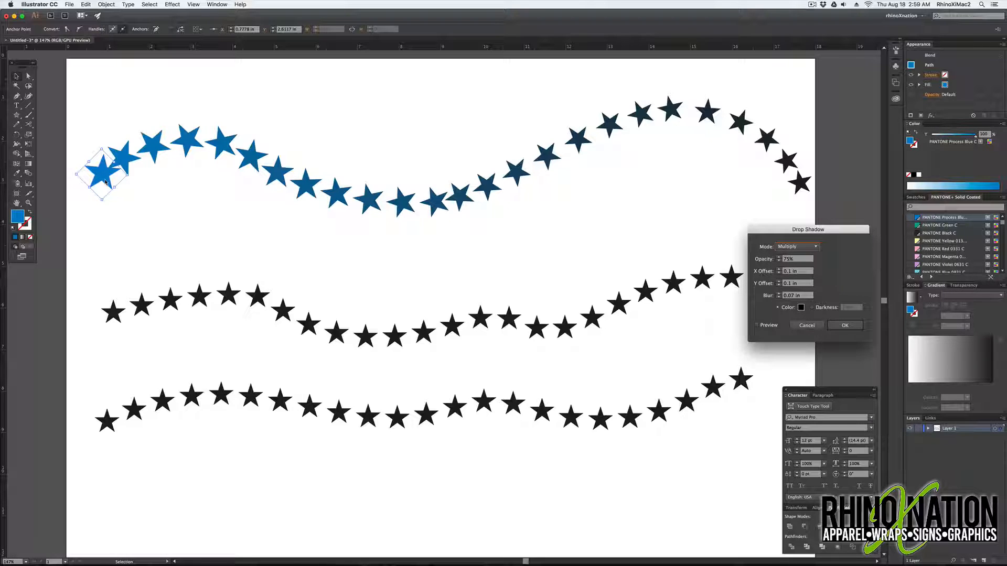
left_click(756, 325)
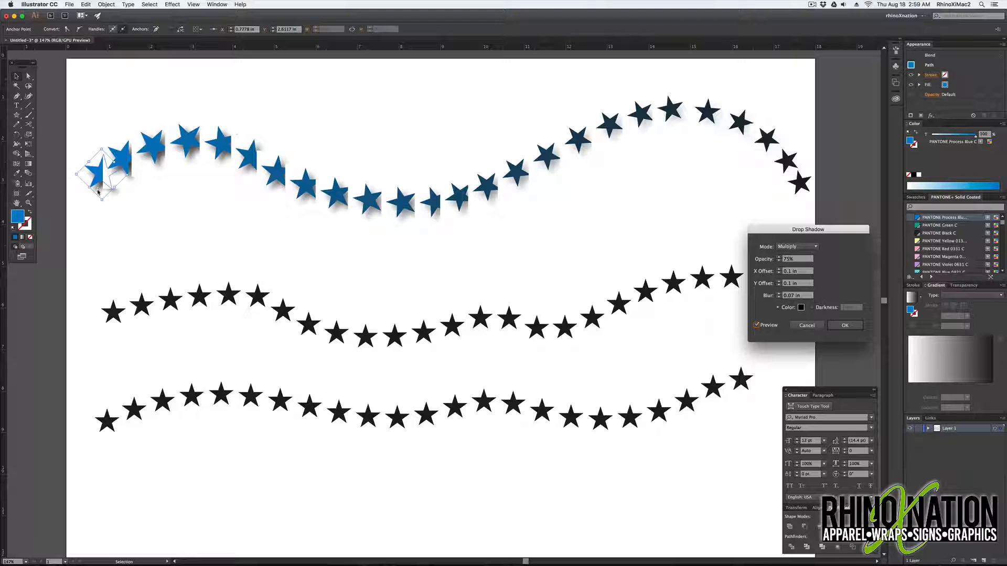
left_click(819, 325)
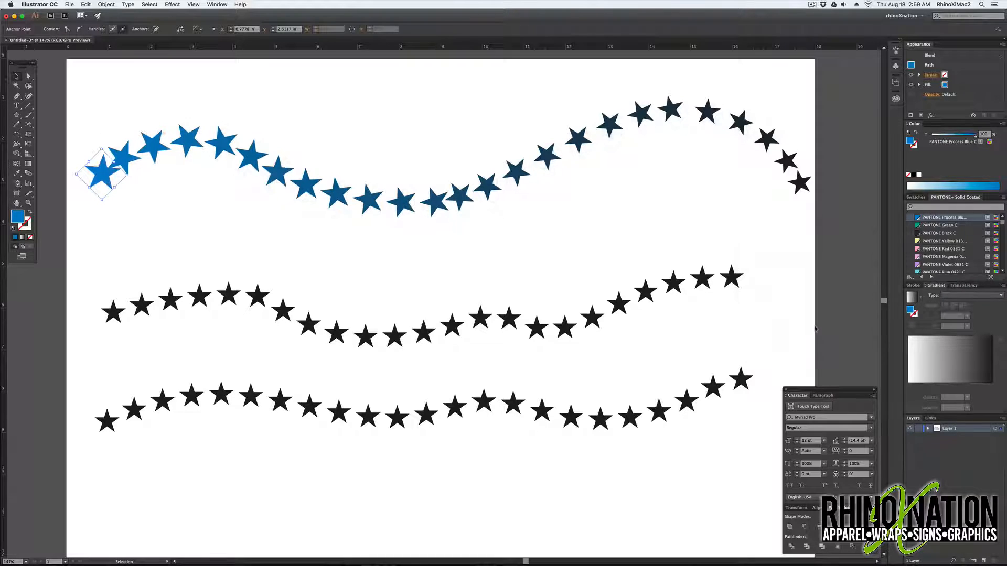
Try a Drop Shadow effect on the whole uppermost blend in Multiply mode at 75% opacity
left_click(285, 97)
left_click(95, 178)
left_click(930, 114)
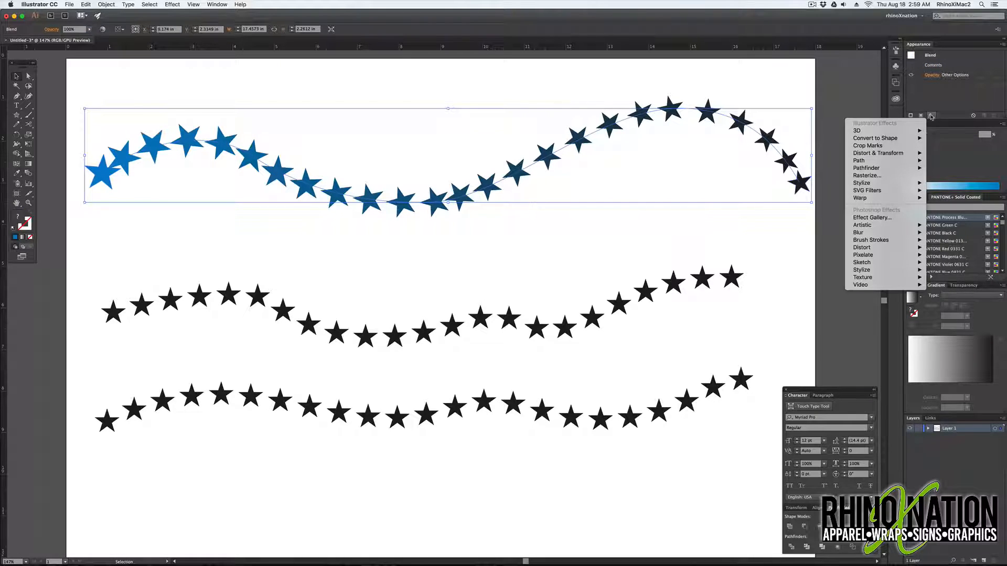
mouse_move(892, 183)
left_click(948, 183)
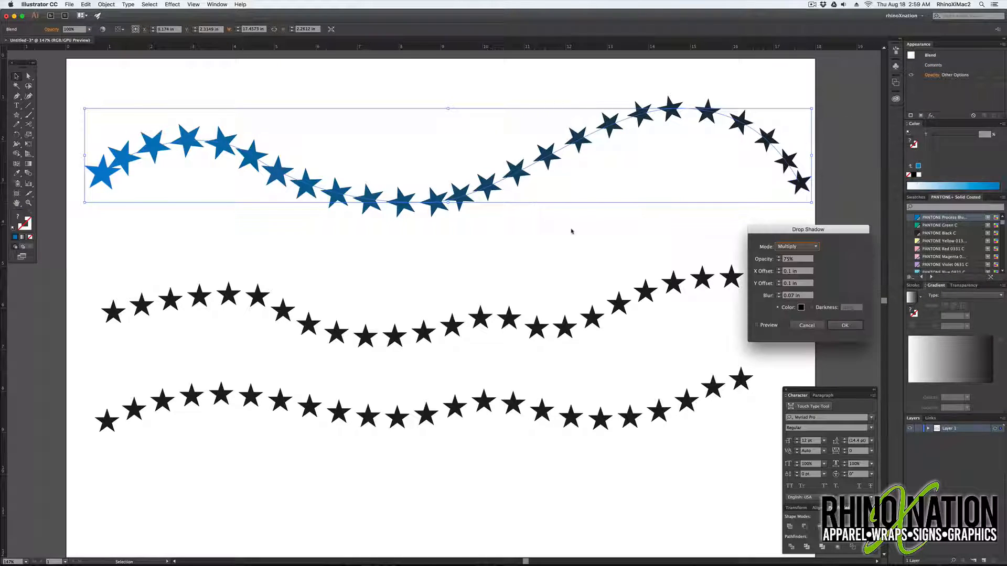
left_click(764, 326)
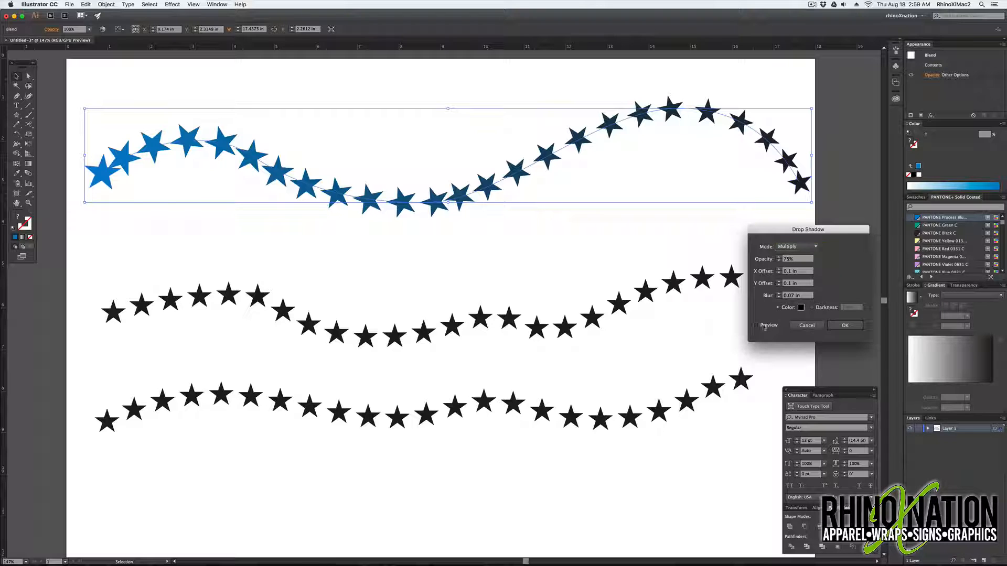
left_click(845, 325)
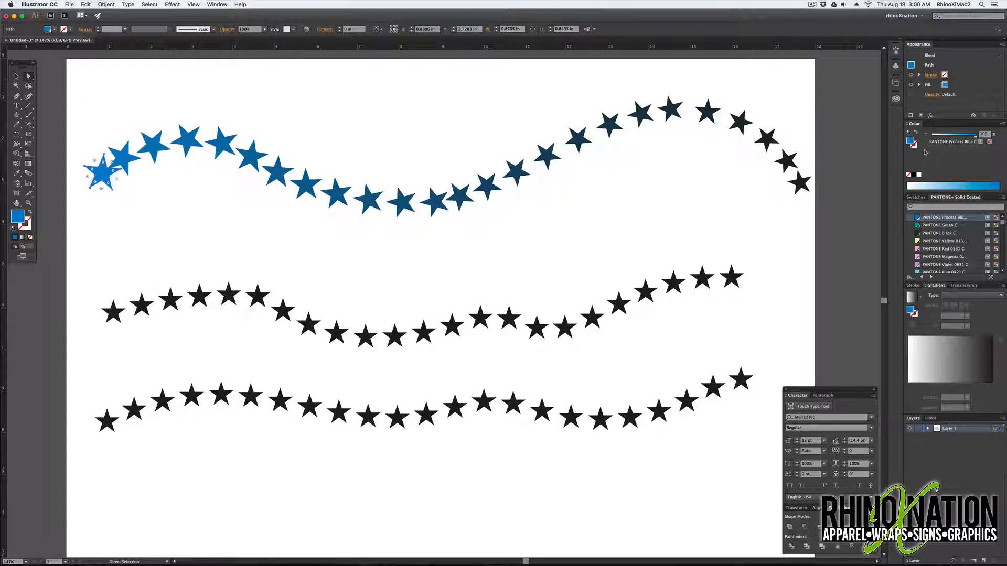
Try the Pucker & Bloat effect on the first star, puckering it to -41% and then easing the distortion back
left_click(931, 116)
mouse_move(902, 152)
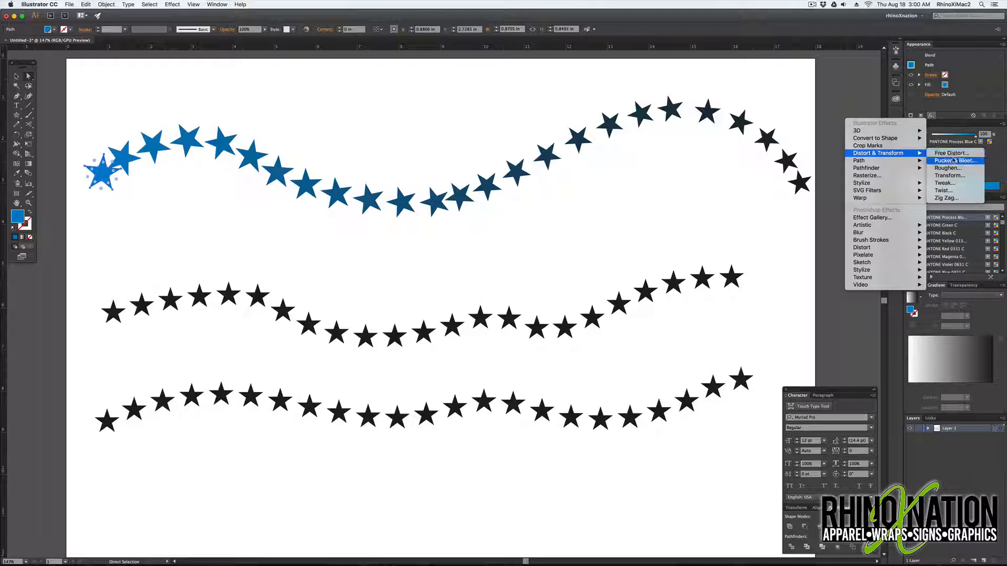
left_click(954, 160)
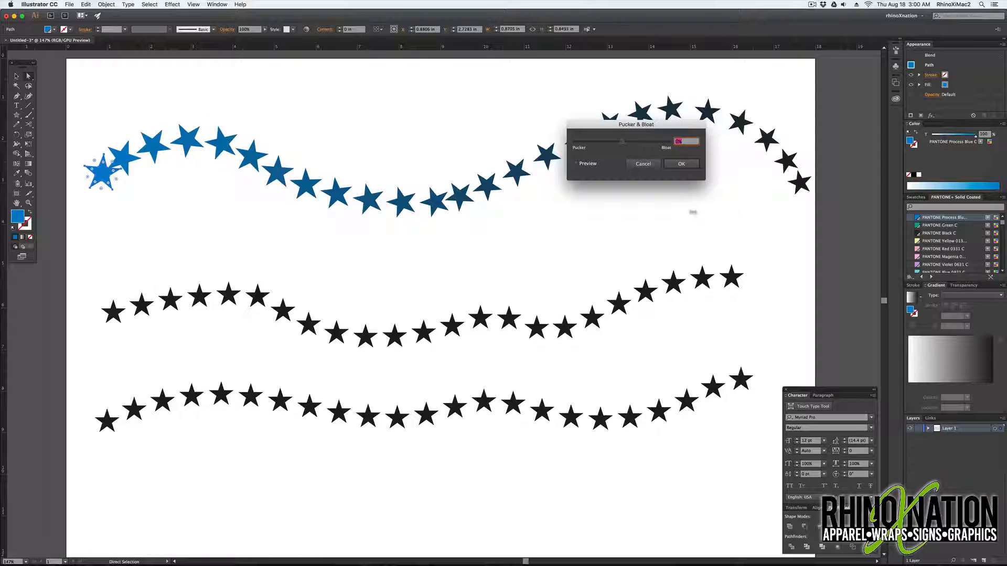
left_click(576, 163)
left_click_drag(672, 132, 586, 199)
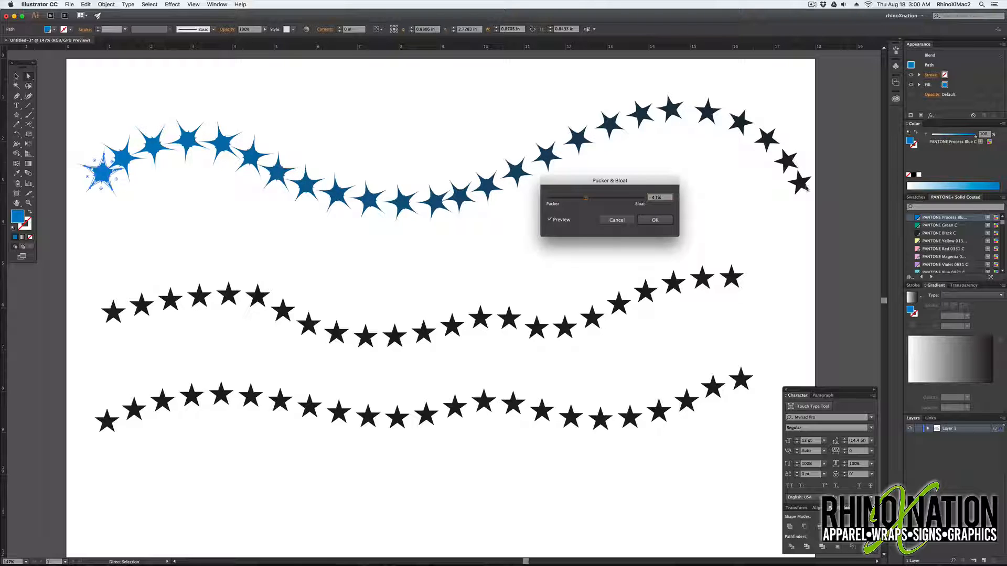
left_click_drag(588, 200, 617, 201)
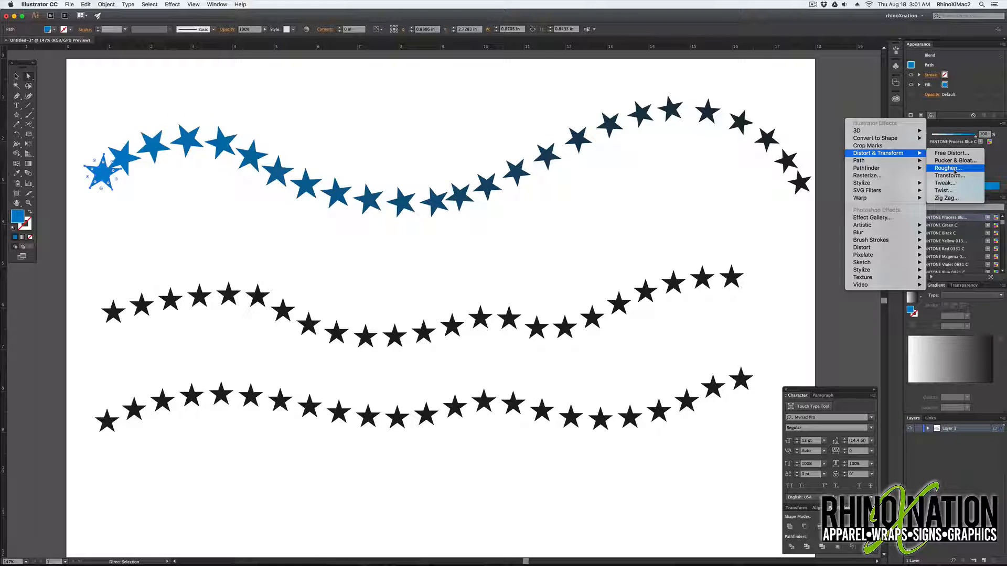
Try the Roughen effect on the first star with an absolute size of 0.14 in and detail of 89 per inch
left_click(946, 168)
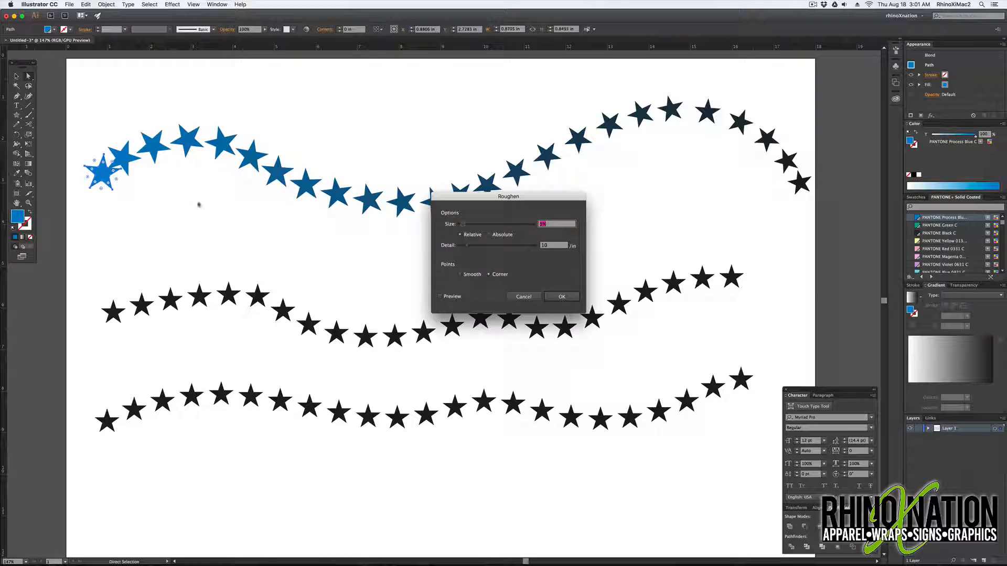
left_click(443, 295)
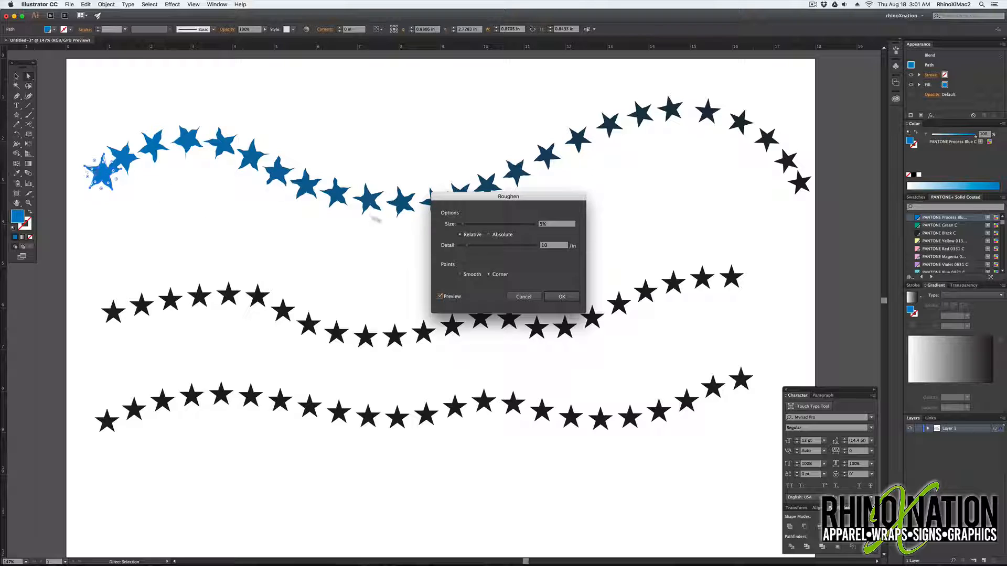
left_click_drag(469, 248, 517, 246)
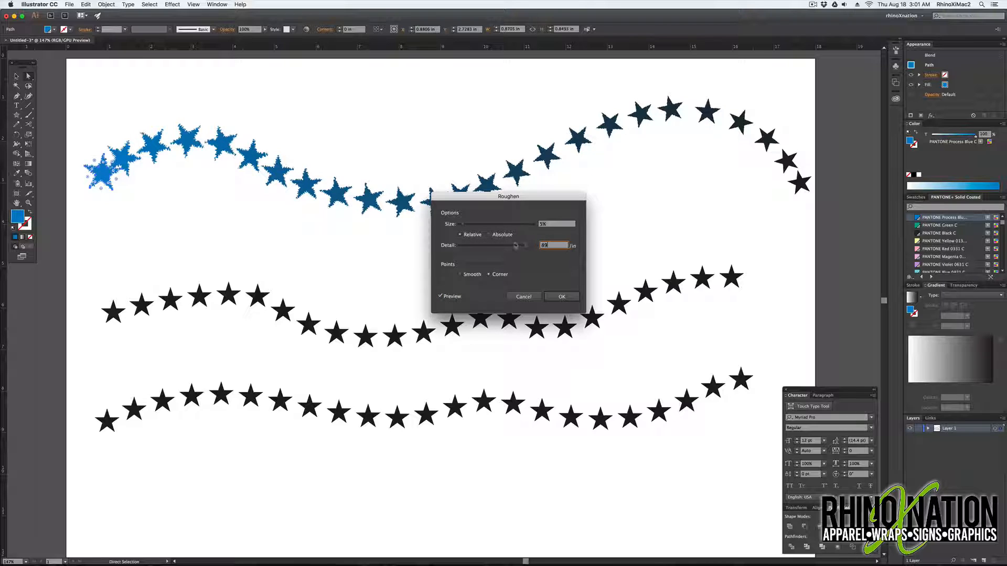
left_click(489, 235)
left_click_drag(449, 224, 467, 224)
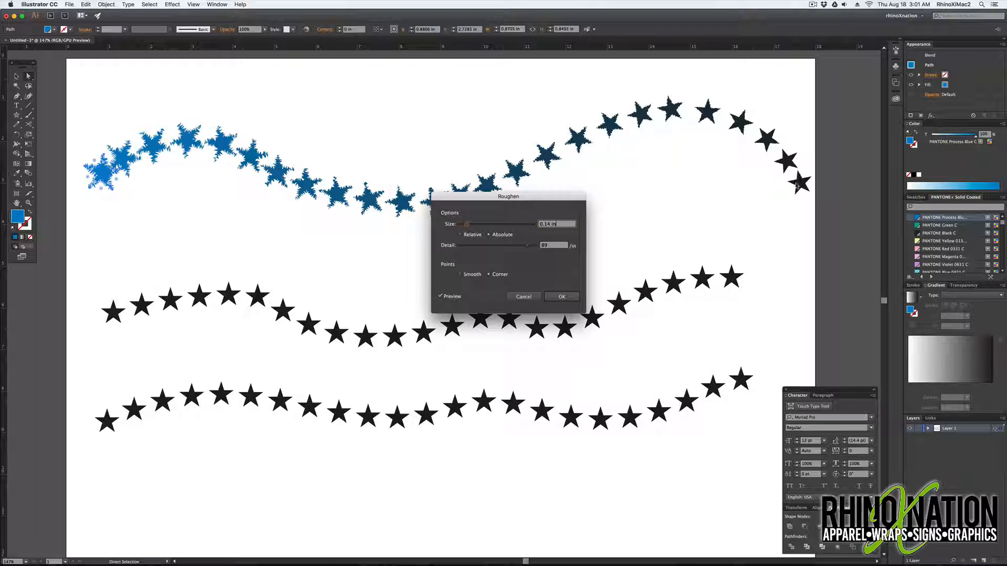
Try the Twist effect on the first star with an angle of 200 degrees
left_click(931, 115)
mouse_move(892, 153)
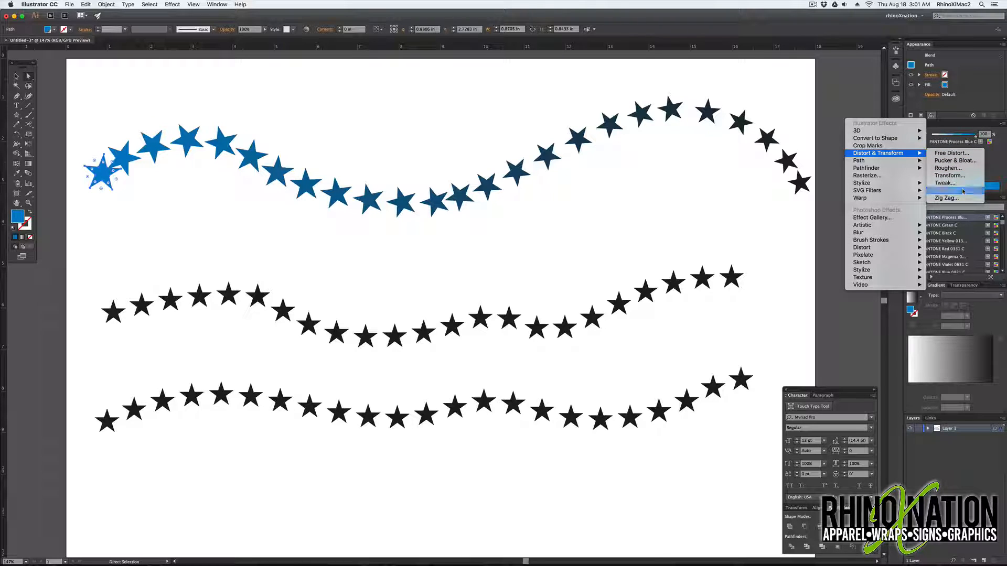
left_click(963, 191)
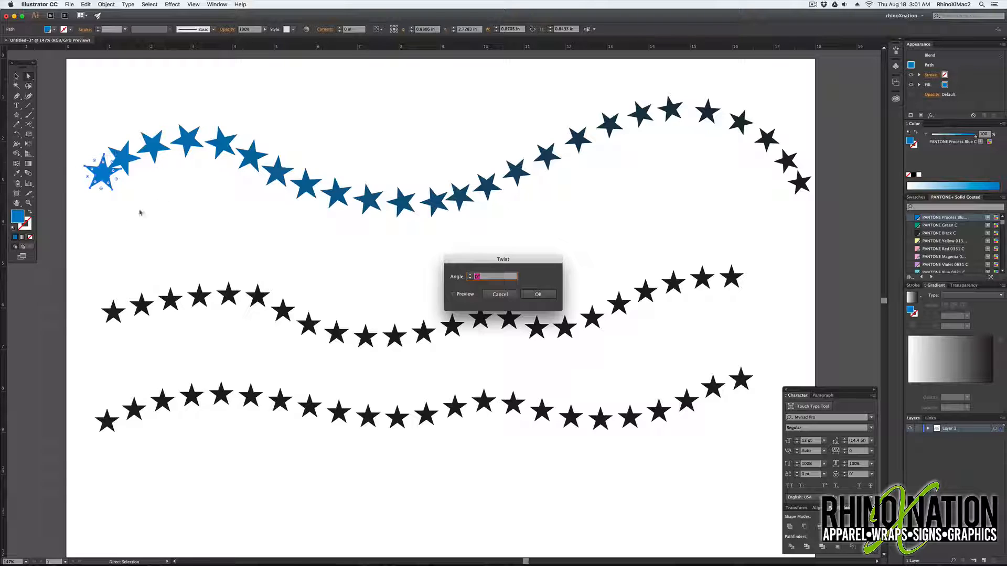
left_click(453, 295)
left_click(458, 278)
type("200")
key("Tab")
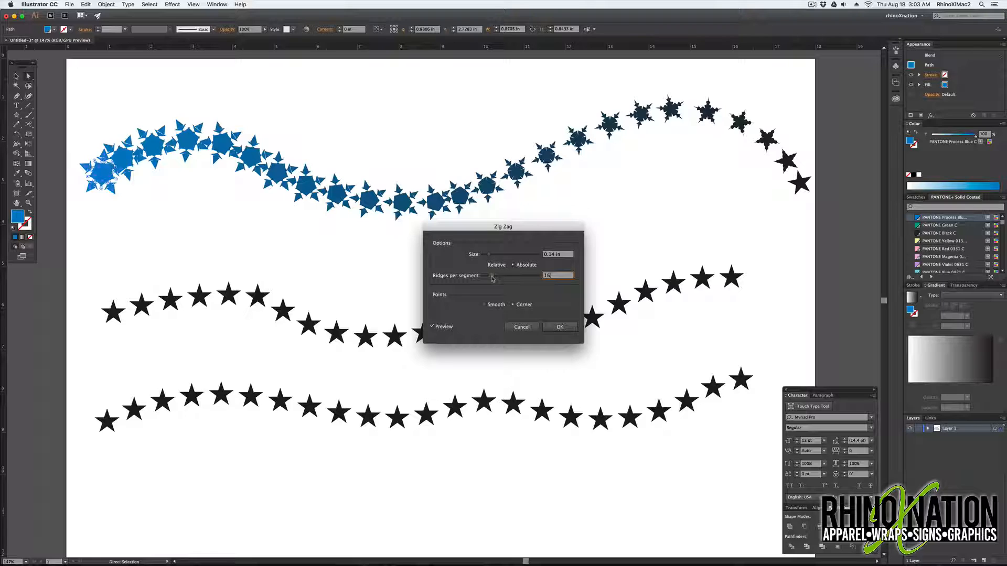
Apply a Zig Zag effect to the first star with an absolute size of 0.14 in, corner points and more ridges per segment
left_click_drag(489, 277, 494, 278)
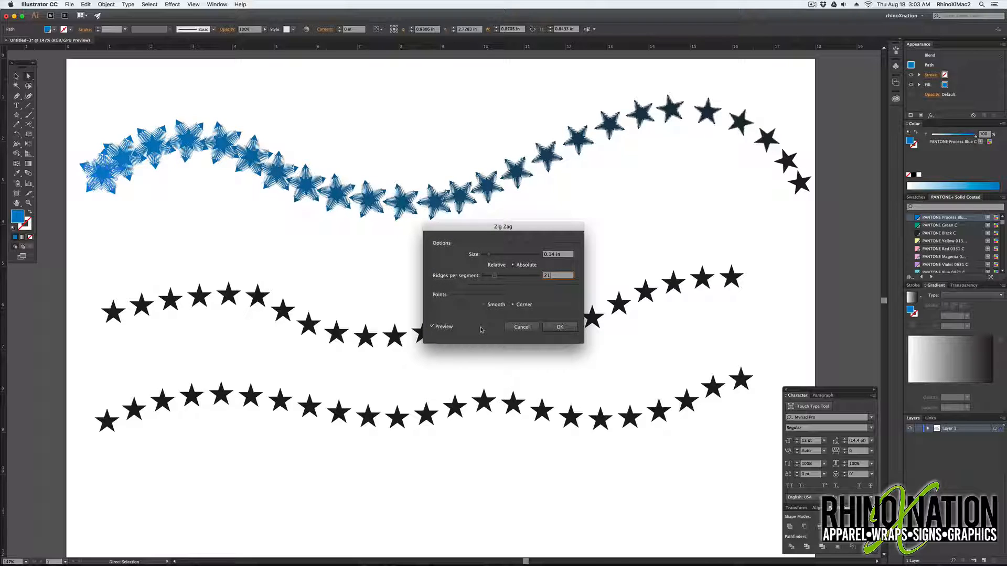
key("Return")
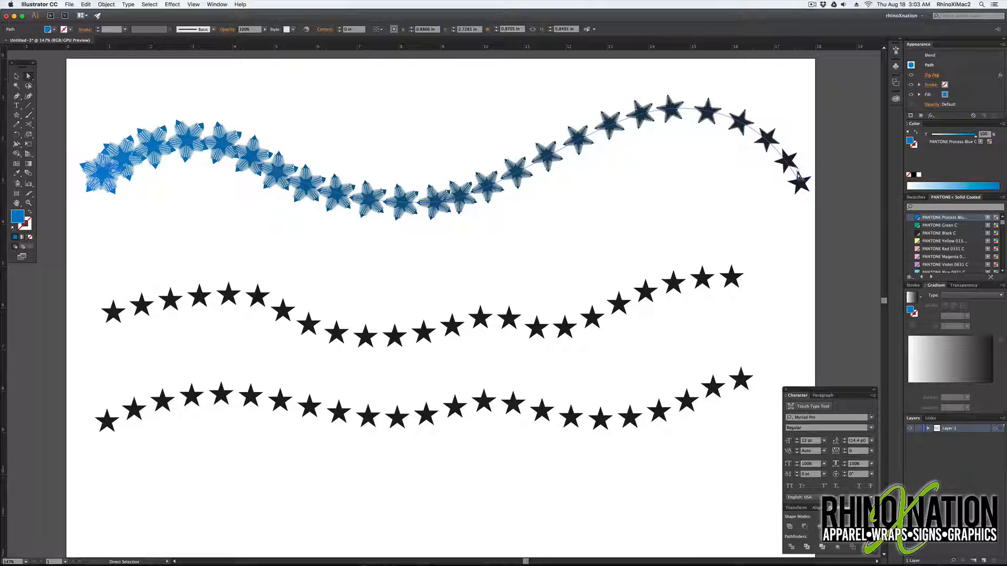
left_click(662, 232)
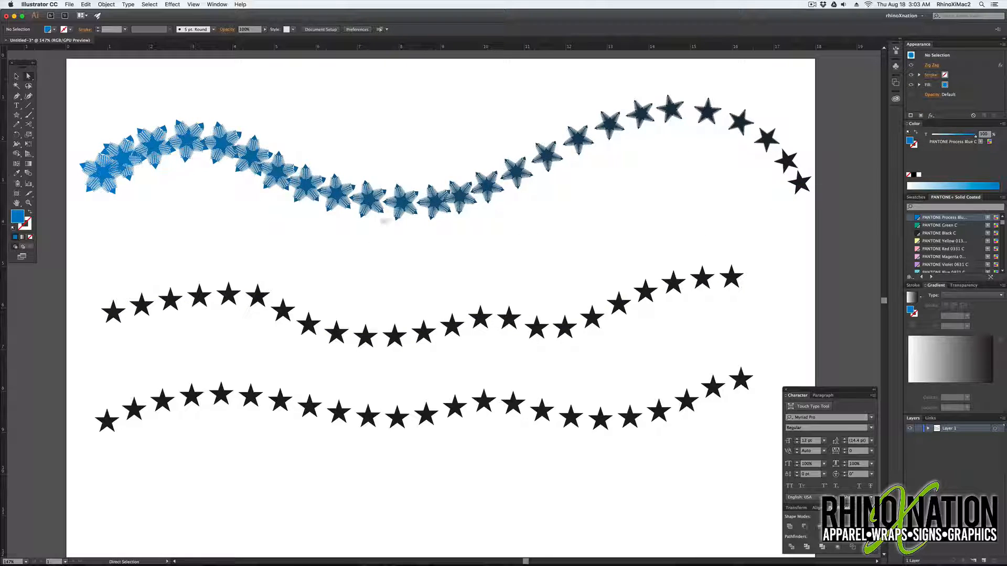
Delete all the artwork and build three straight rows of blended blue stars across the upper part of the artboard
left_click(17, 77)
key("super+a")
key("Delete")
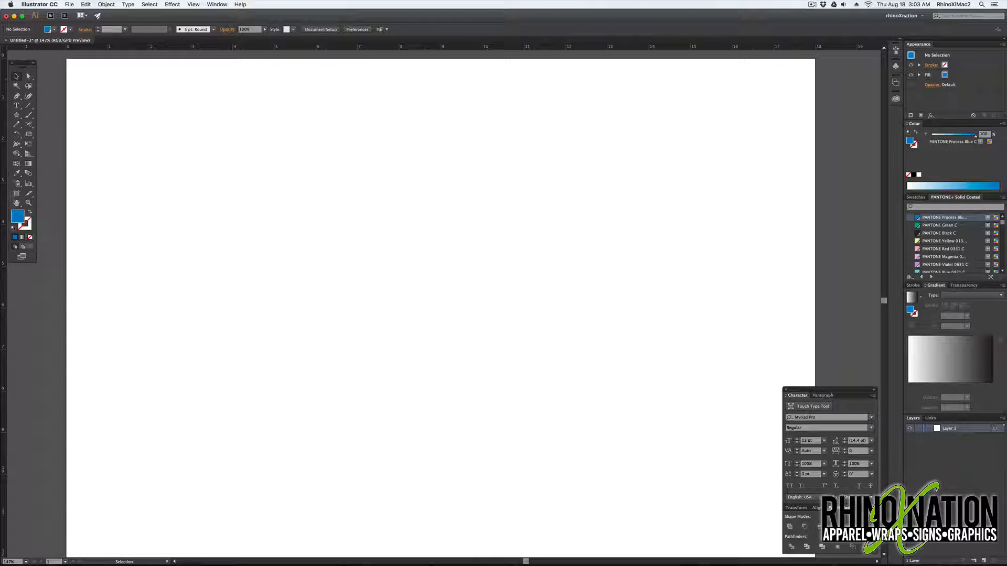
left_click(16, 116)
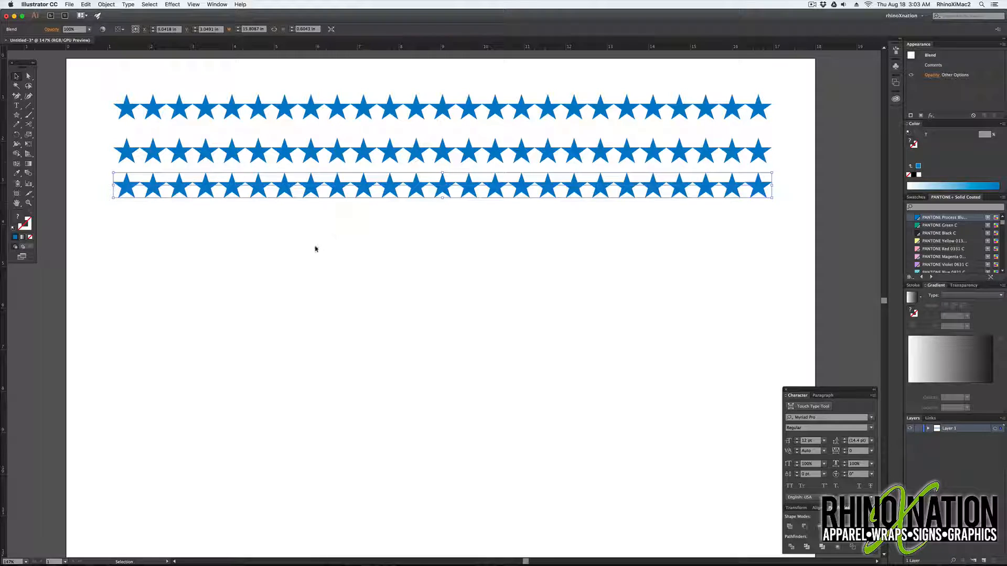
left_click(315, 246)
Draw a blue square and, beside it, a circle about 3.6 in across below the star rows
key("m")
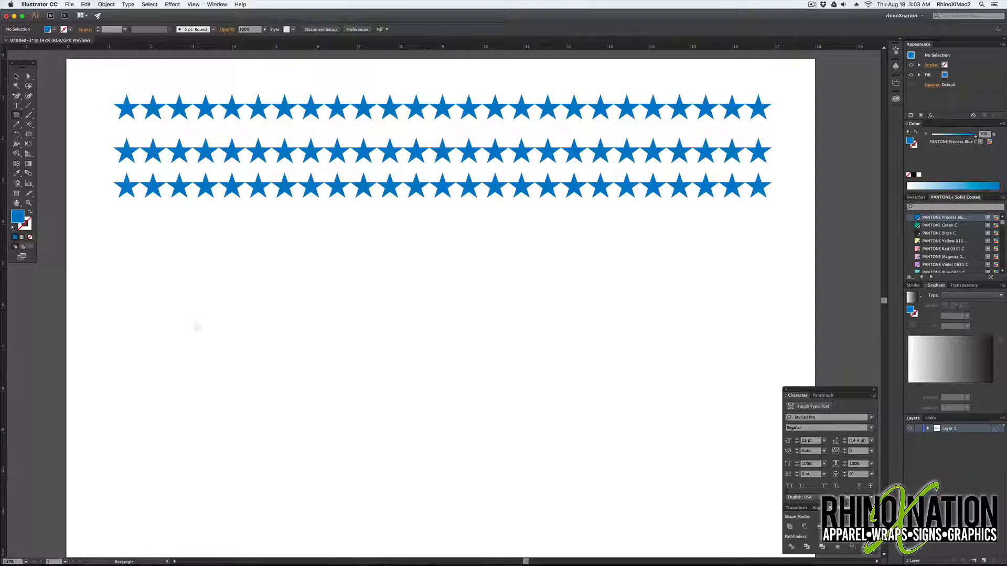
left_click_drag(127, 272, 268, 412)
left_click_drag(17, 116, 50, 133)
left_click_drag(368, 275, 518, 425)
Draw a rounded rectangle about 4.4 by 3.3 in beside the circle and a hexagon about 4.2 in wide beyond it
left_click_drag(16, 115, 57, 125)
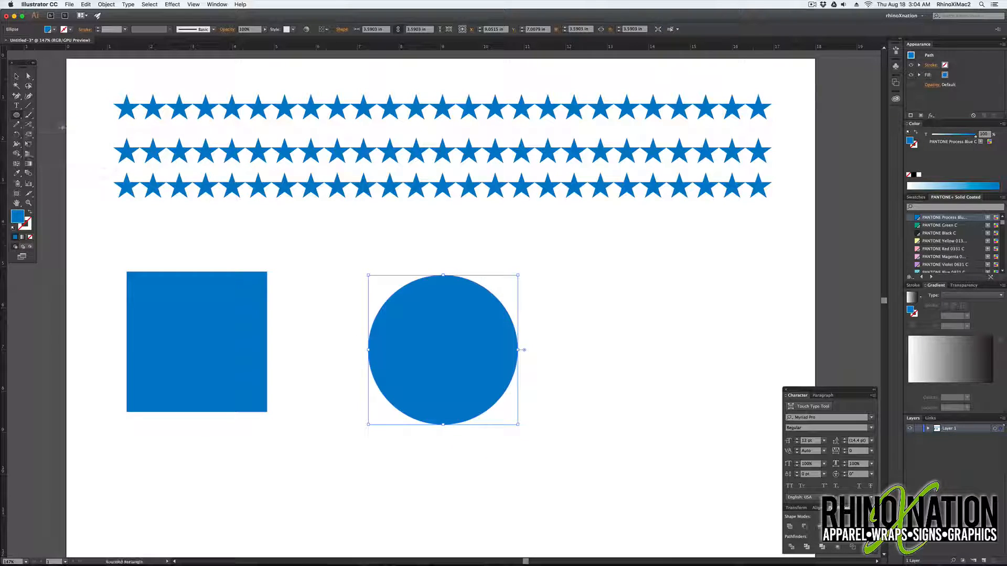
left_click_drag(588, 276, 769, 409)
left_click_drag(16, 115, 69, 143)
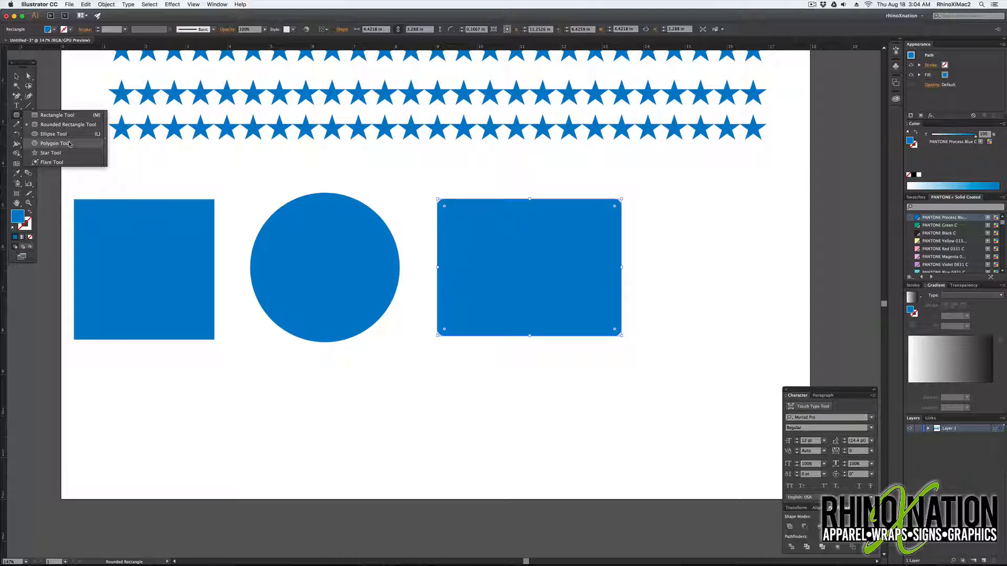
left_click_drag(729, 259, 729, 347)
Draw a five-pointed star about 4.9 by 4.6 in and move it below the row of shapes
left_click_drag(16, 115, 41, 152)
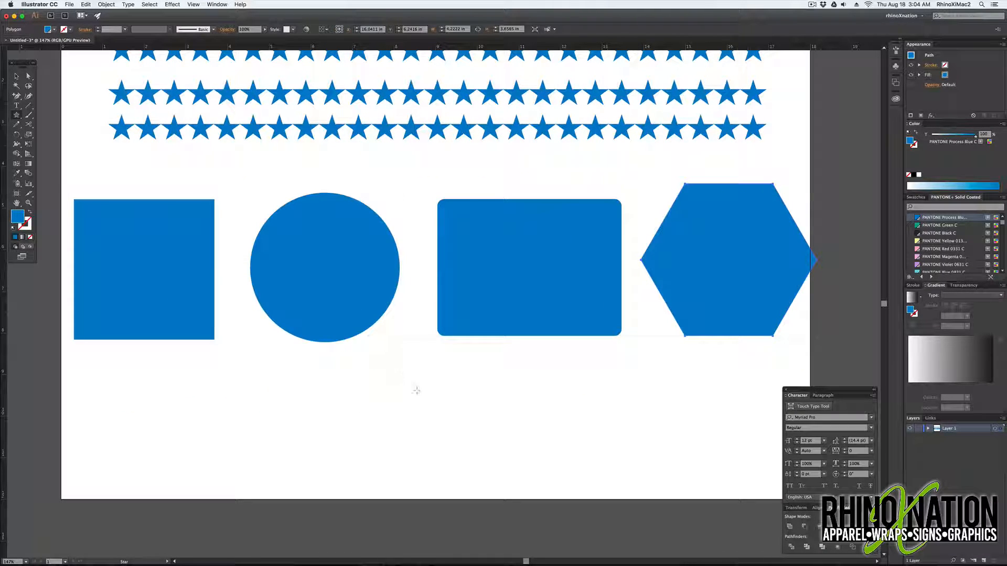
left_click_drag(403, 394, 487, 475)
key("v")
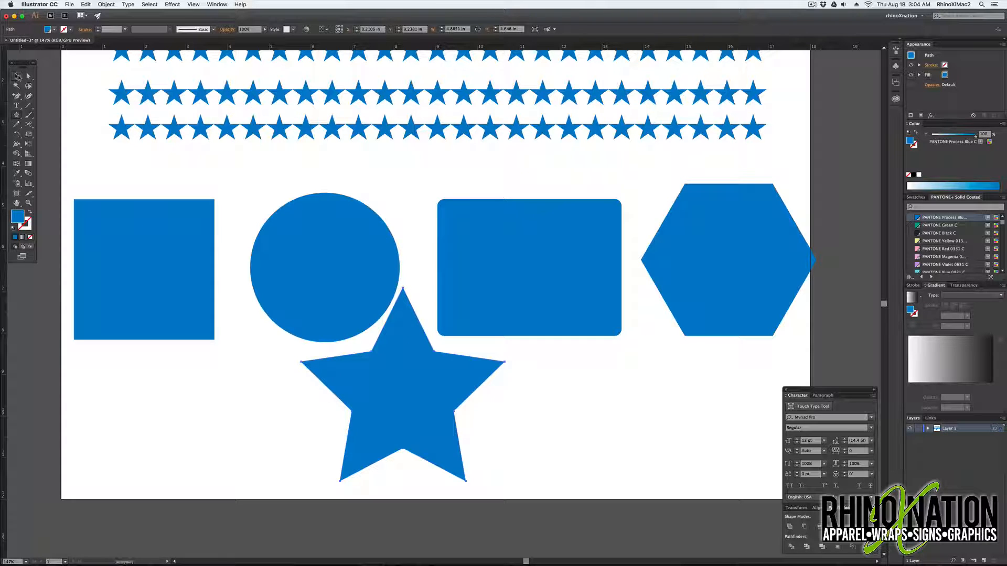
left_click_drag(443, 389, 464, 459)
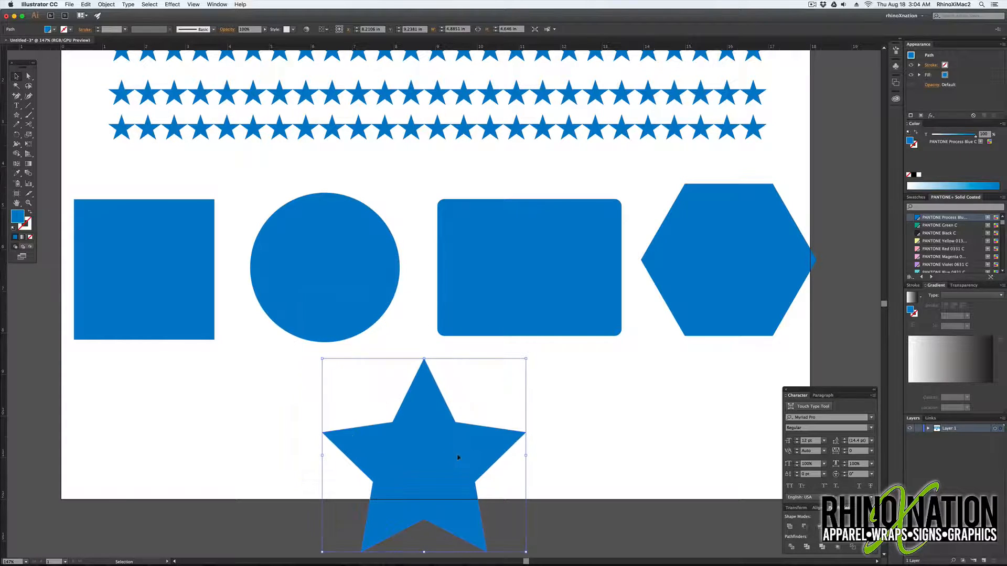
Recolour the five large shapes and the three star rows black
key("super+a")
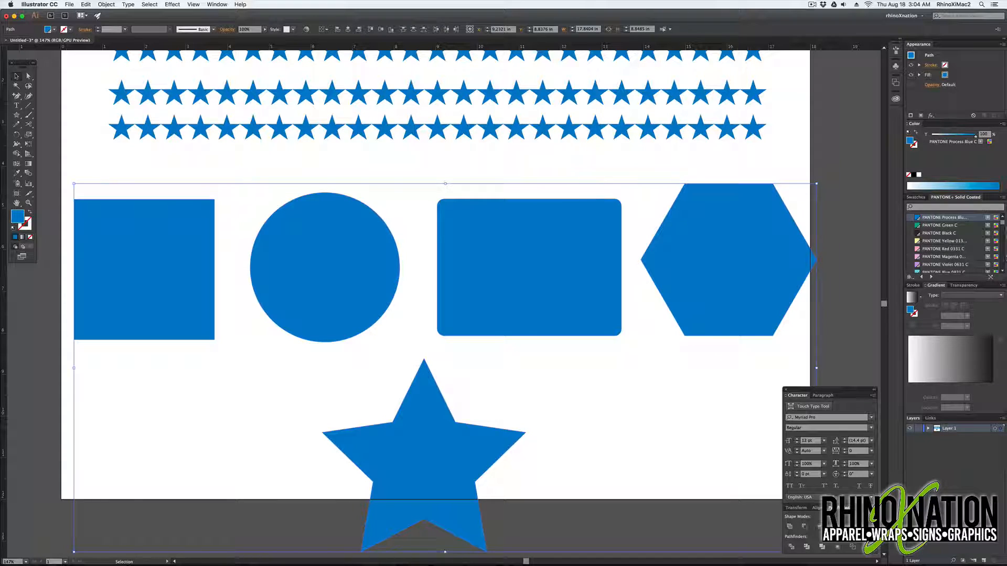
left_click(914, 175)
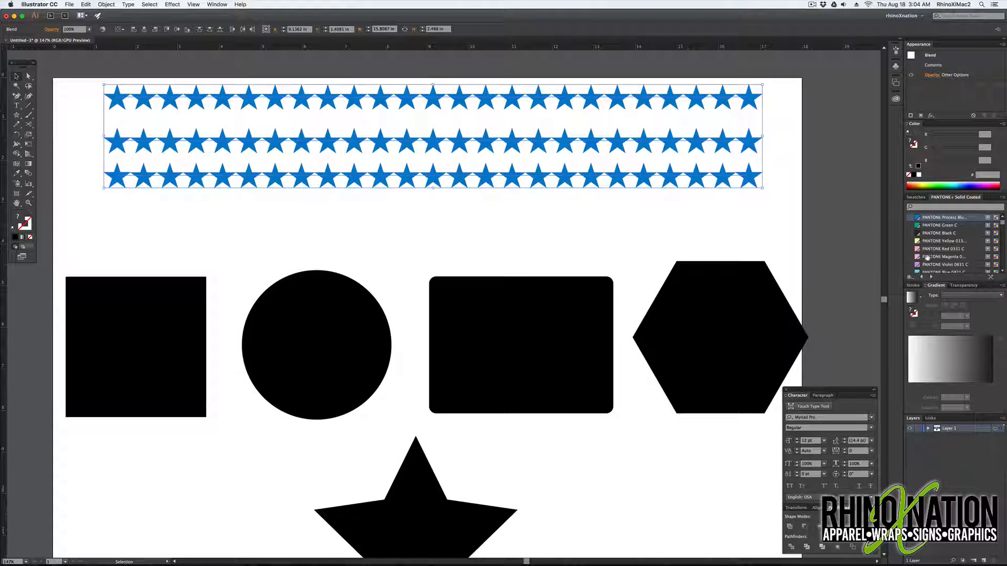
Move the five large shapes up closer to the star rows and swap their fill and stroke to leave unfilled black outlines
left_click_drag(722, 380, 725, 326)
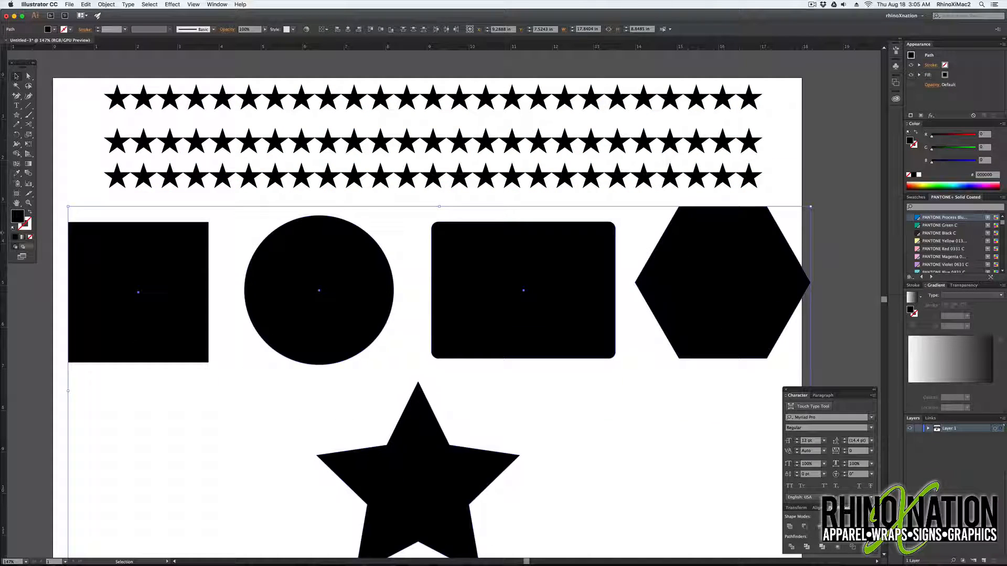
left_click(31, 212)
left_click(601, 453)
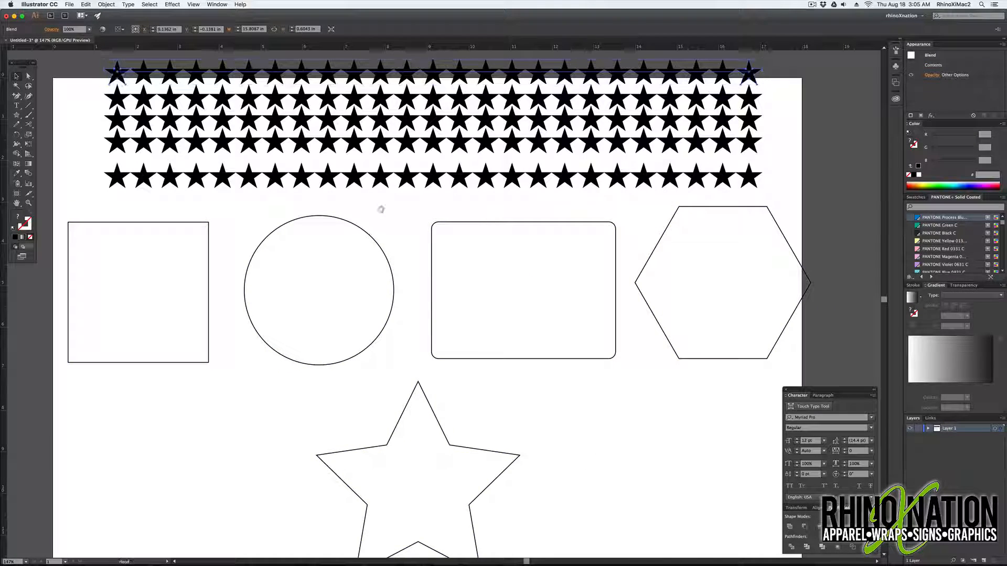
Move the square down out of the shape row so it sits beside the large star
left_click_drag(384, 210, 439, 192)
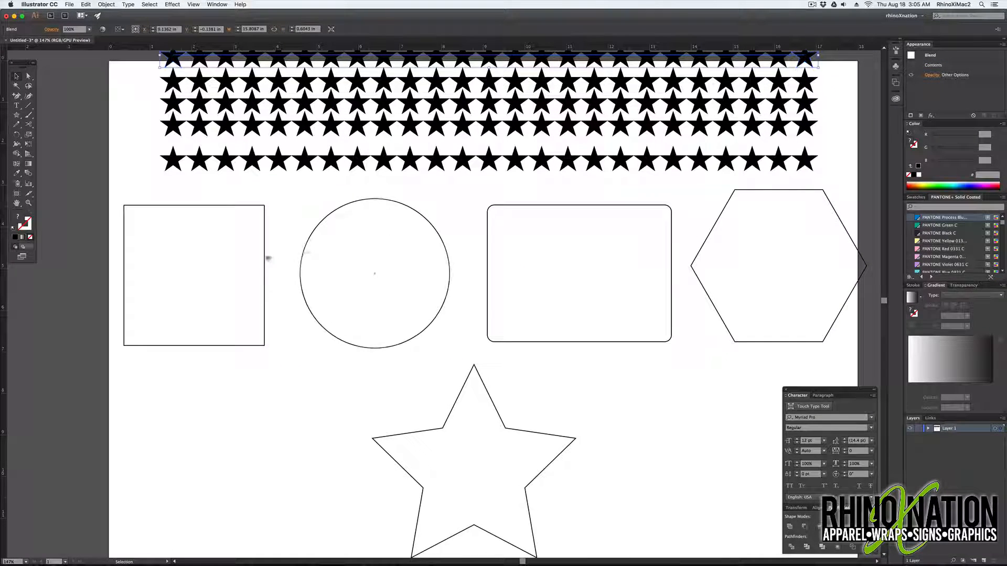
left_click_drag(266, 305, 278, 465)
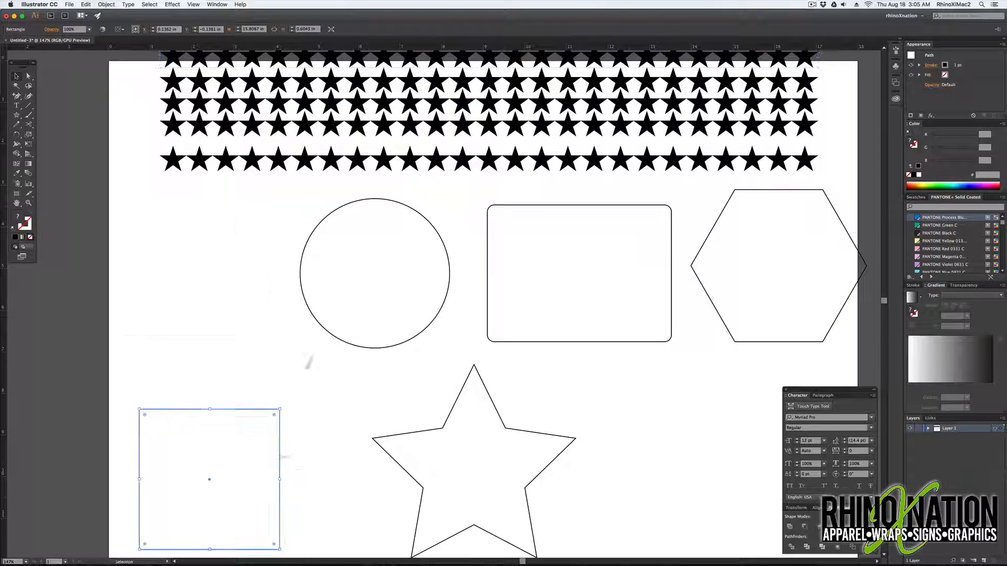
Scale all the star rows down to about 8.9 in wide and move them onto the artboard above the shapes
left_click_drag(220, 204, 231, 137)
left_click_drag(793, 268, 512, 217)
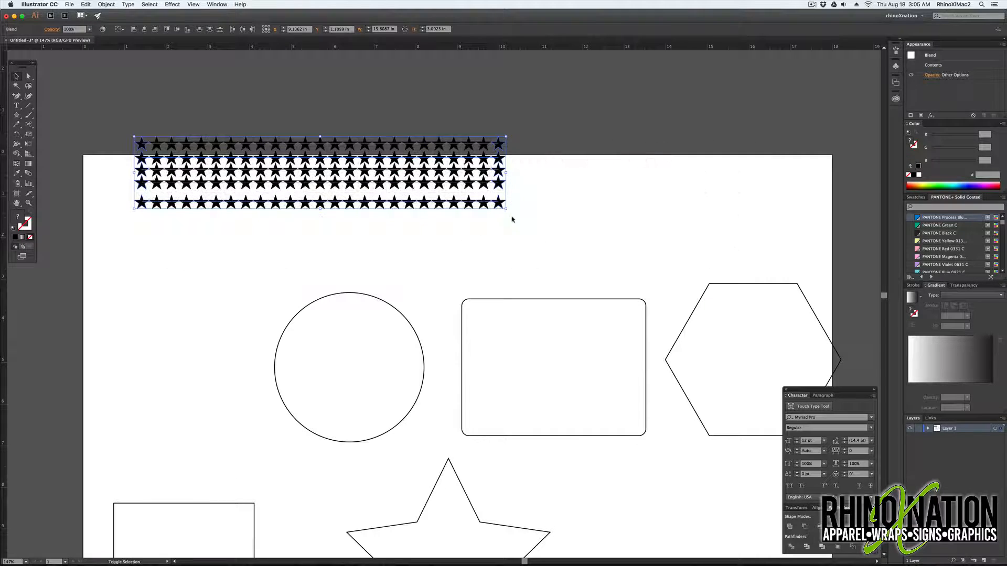
left_click_drag(315, 173, 458, 229)
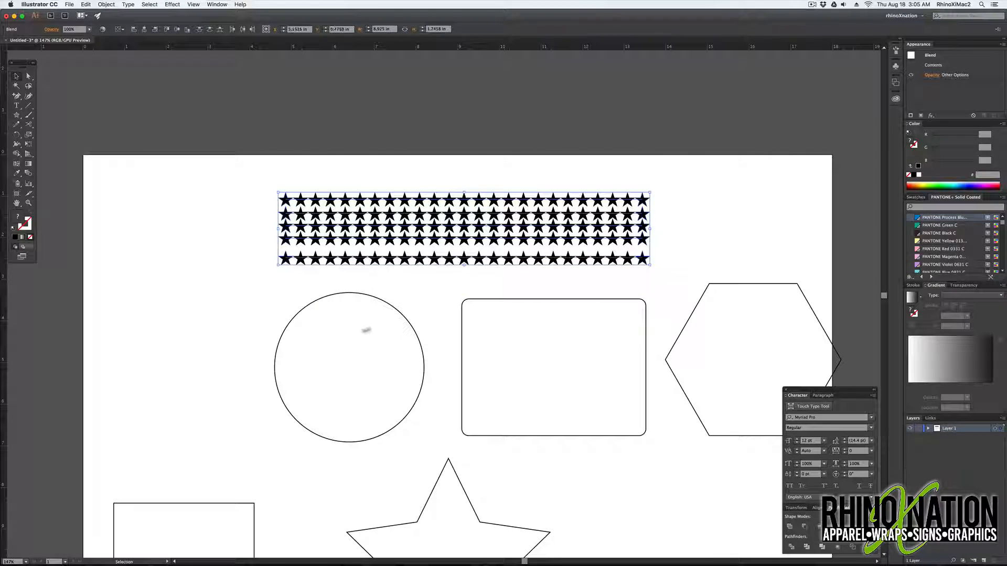
Move the circle over into the empty space left by the square, directly above it
scroll(374, 329, "down", 3)
left_click_drag(394, 207, 255, 211)
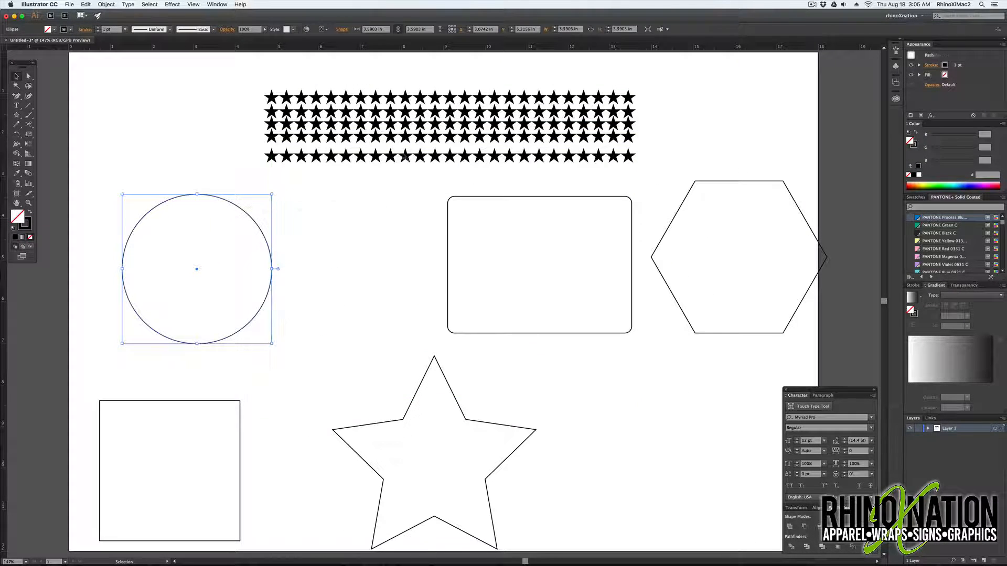
left_click(178, 213)
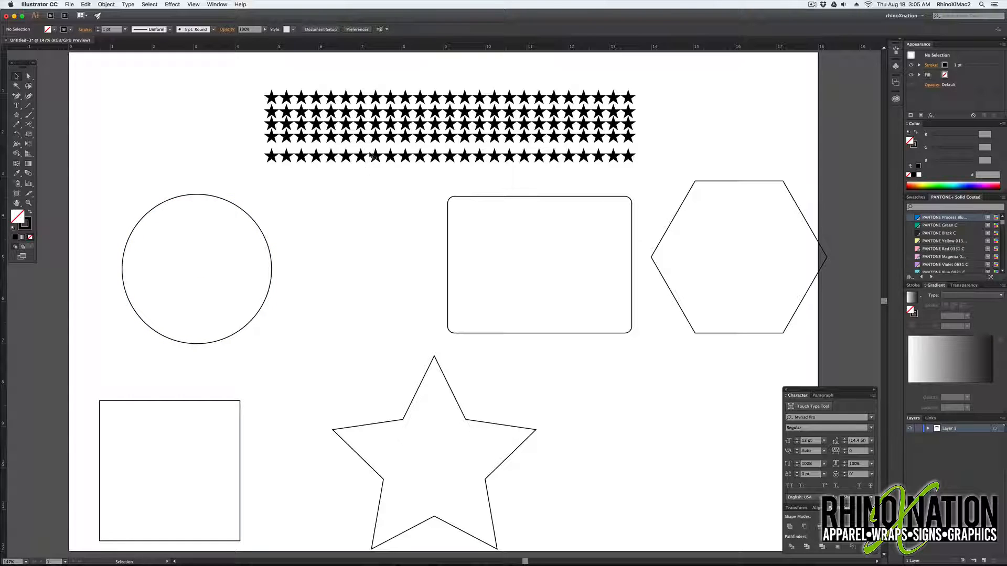
Try replacing the lowest star row's blend spine with the uncut circle, and undo the replacement
left_click(375, 157)
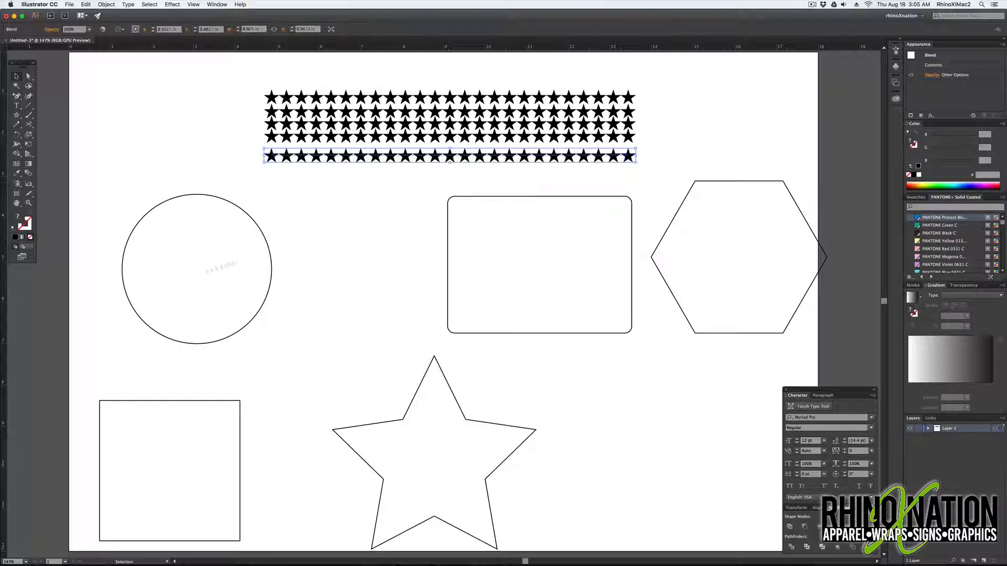
left_click(271, 250, "shift")
left_click(106, 4)
mouse_move(131, 175)
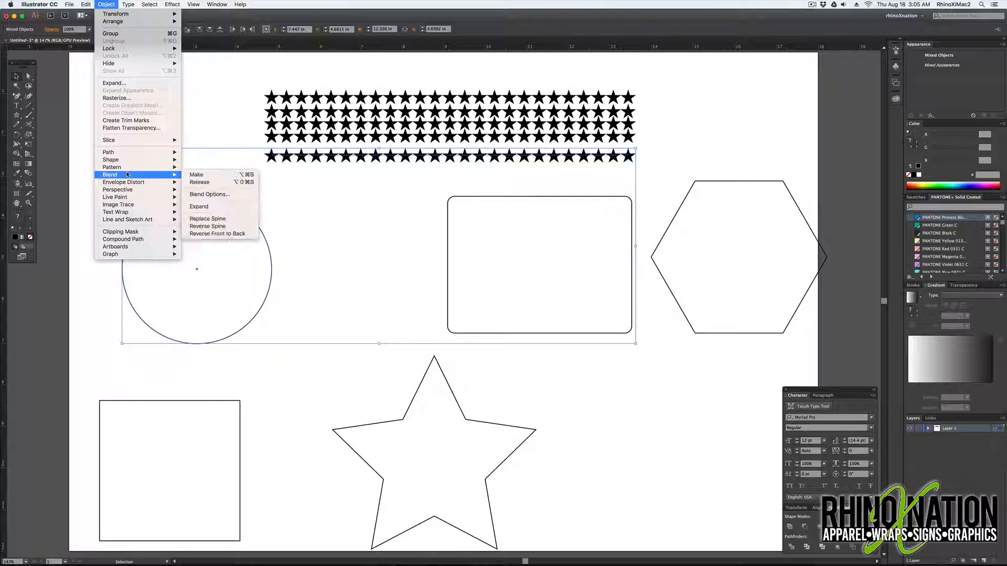
left_click(217, 219)
left_click(318, 212)
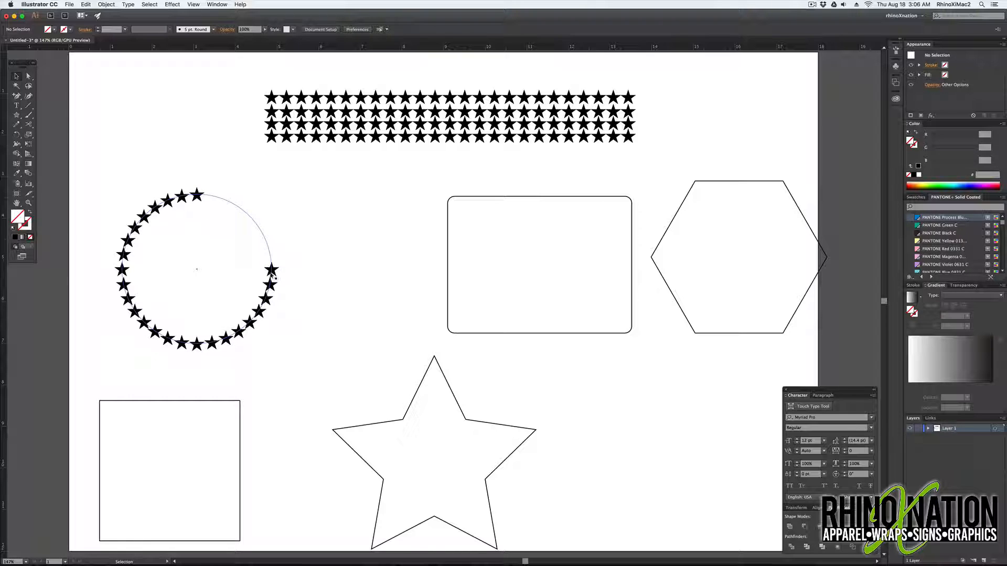
key("super+z")
left_click(295, 268)
Cut the circle's path open at its bottom anchor point with the Scissors tool
left_click(257, 284)
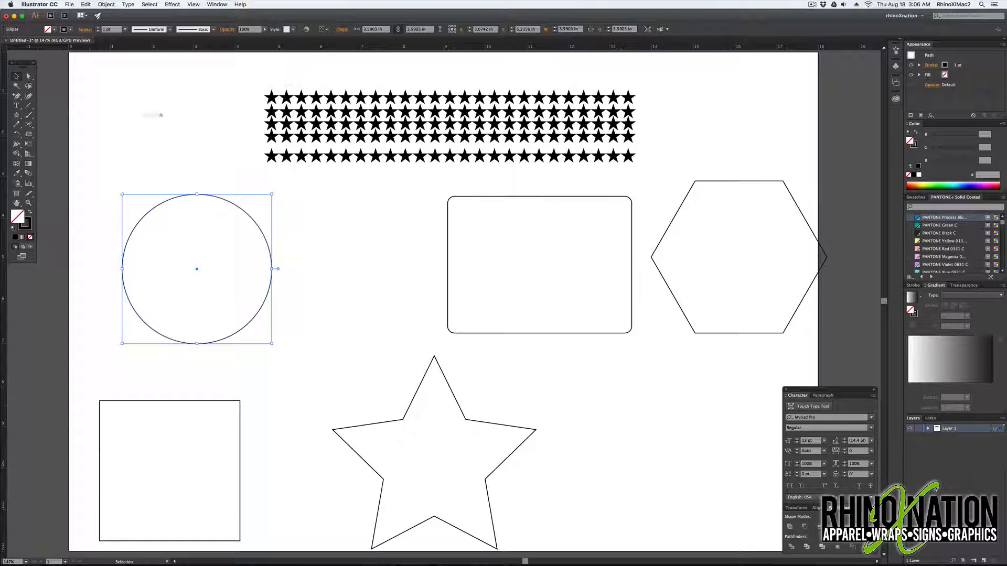
left_click(28, 124)
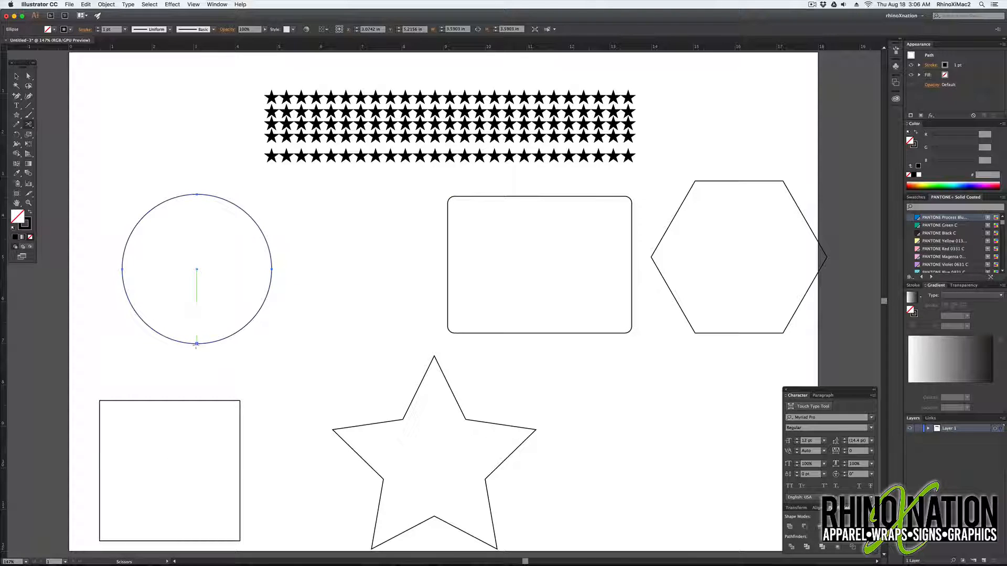
left_click(196, 343)
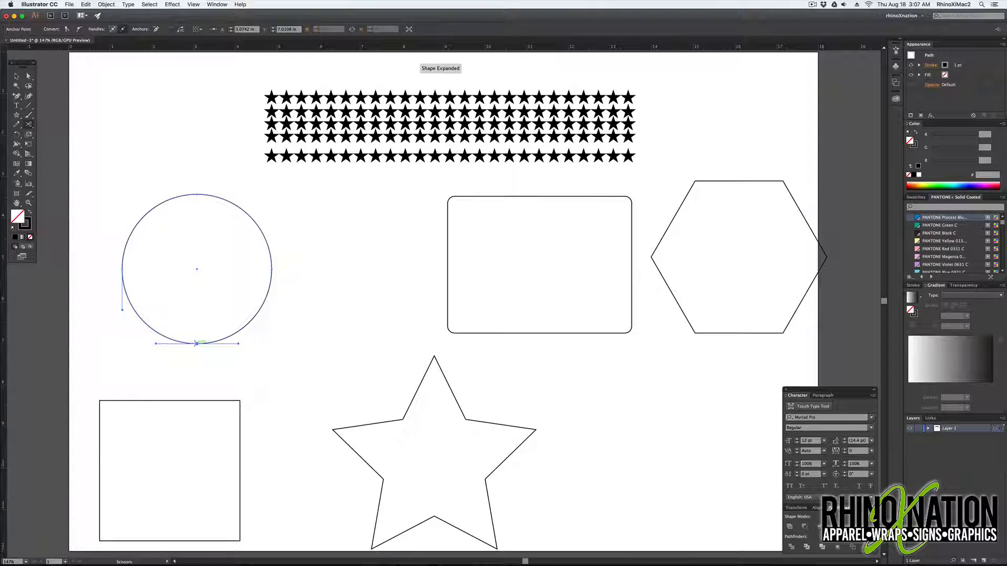
Replace the lowest star row's blend spine with the cut circle
left_click(17, 76)
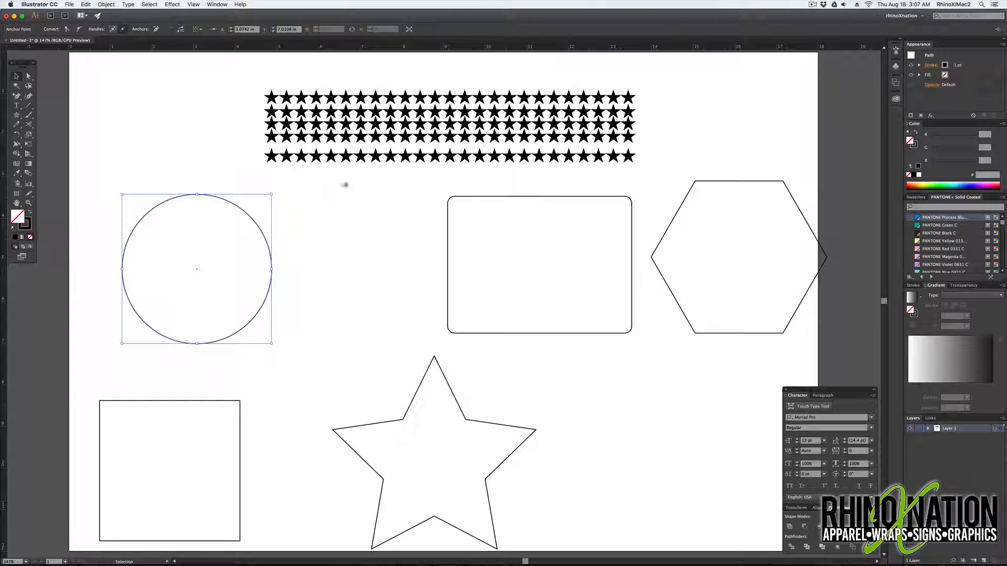
left_click(361, 155, "shift")
left_click(114, 5)
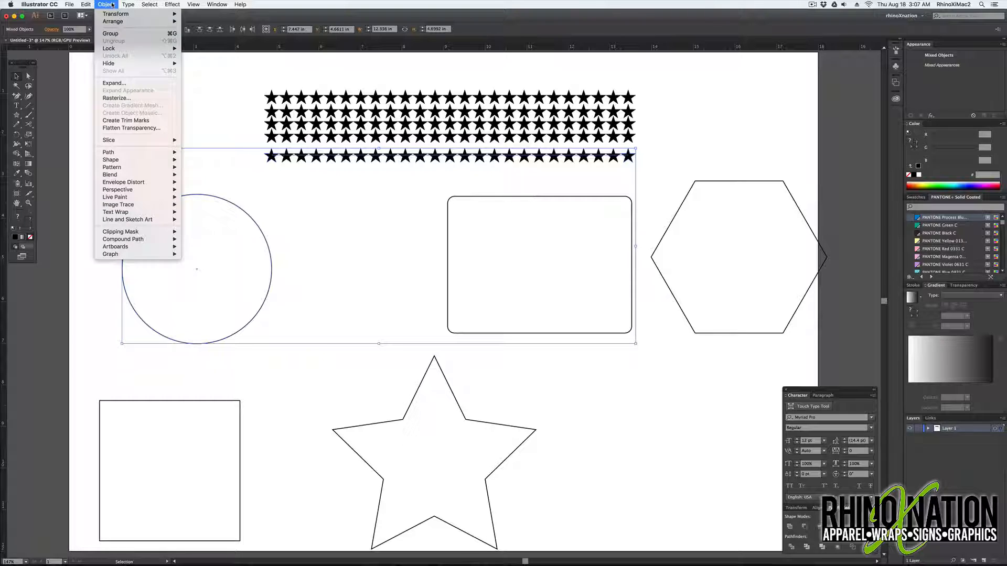
mouse_move(157, 175)
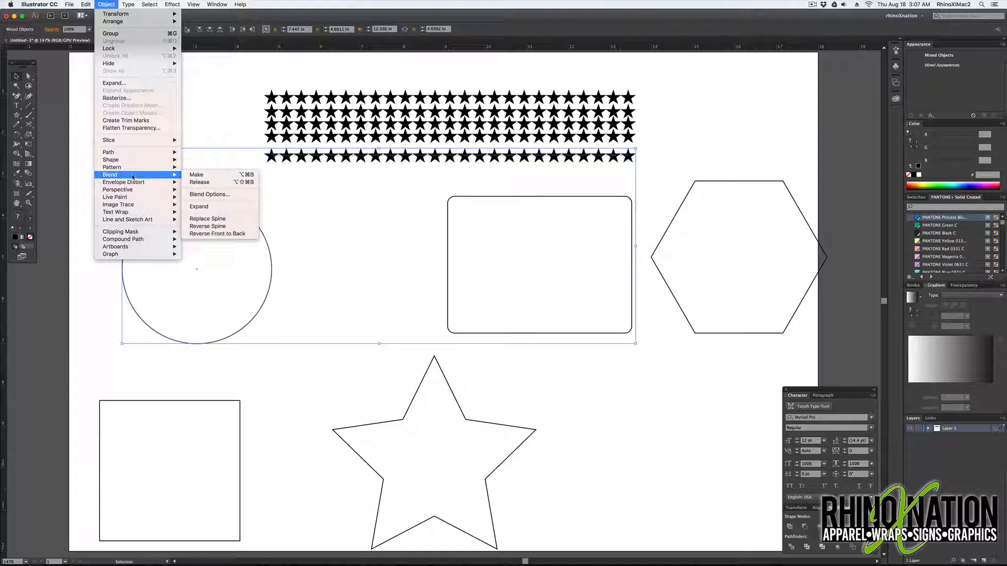
left_click(207, 219)
left_click(247, 320)
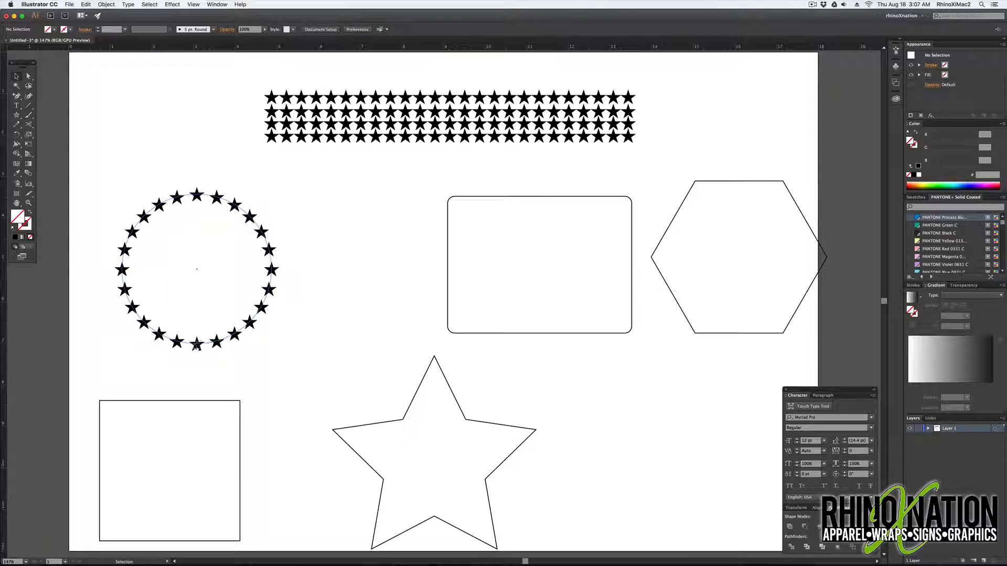
Try pulling the spine's two end points away from the bottom of the star circle, and undo the moves
left_click(28, 76)
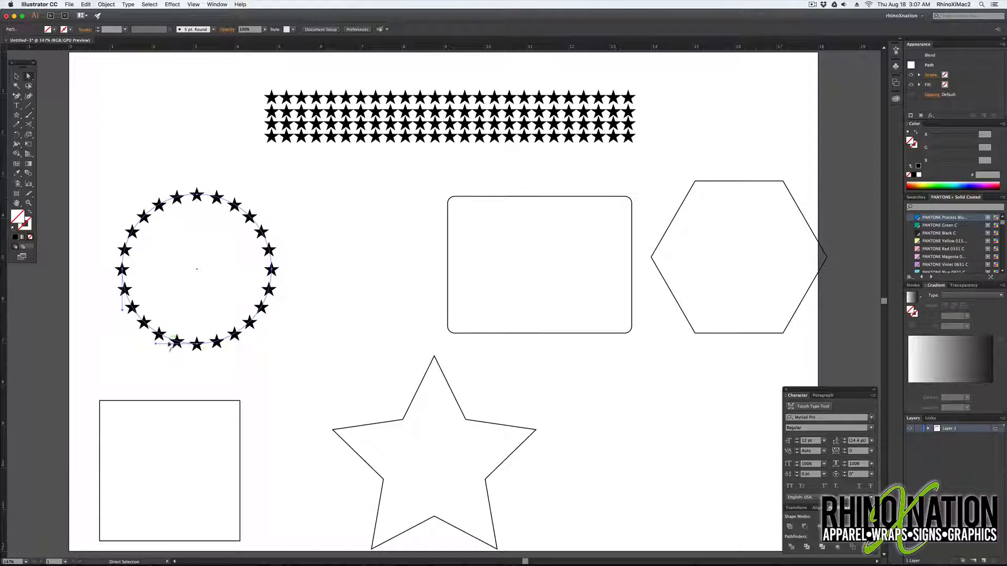
left_click(198, 345)
left_click_drag(198, 347, 215, 362)
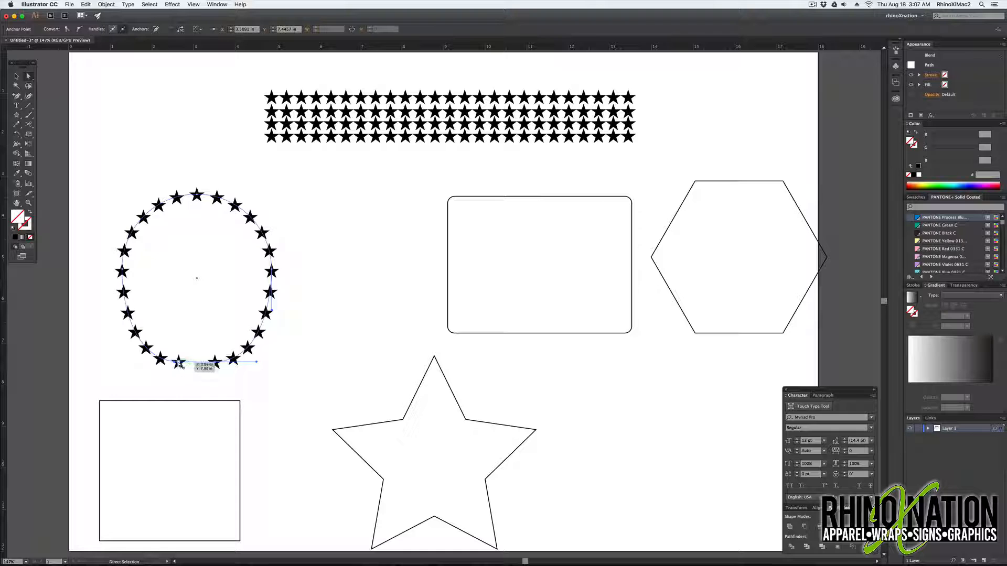
key("super+z")
key("super+z")
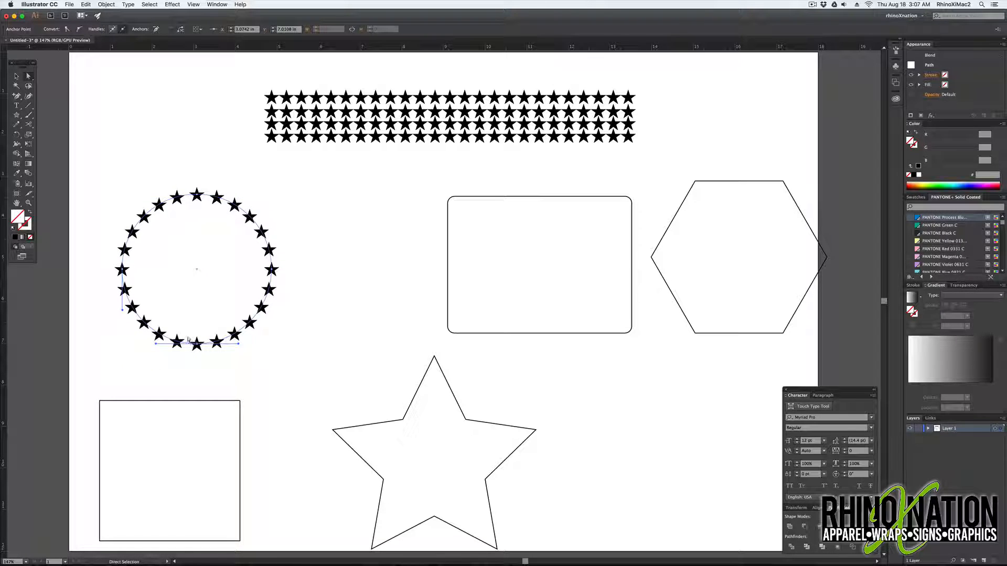
Examine the end stars of the circular blend and of the lowest remaining star row
left_click(198, 348)
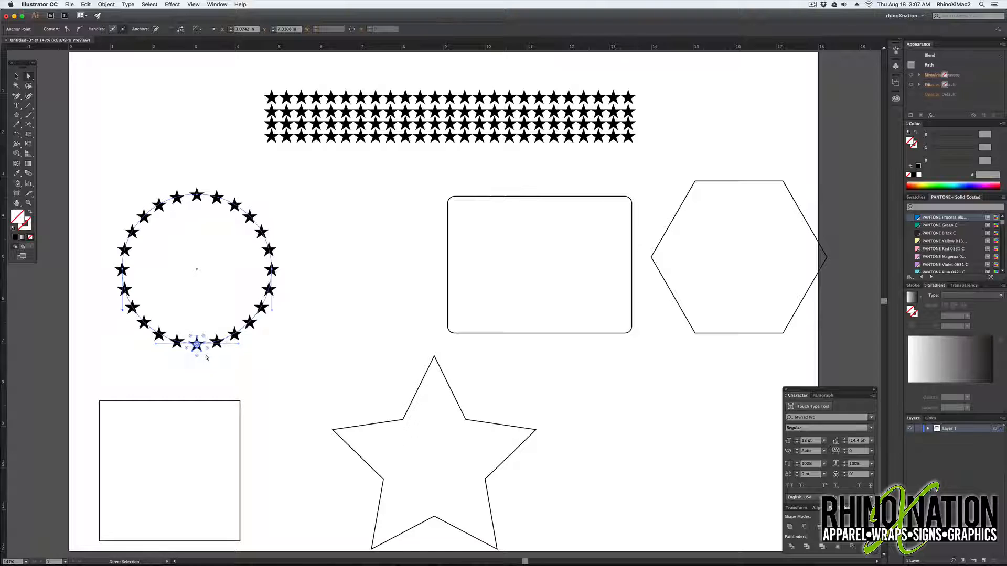
left_click(182, 335)
left_click(270, 139)
left_click(629, 139)
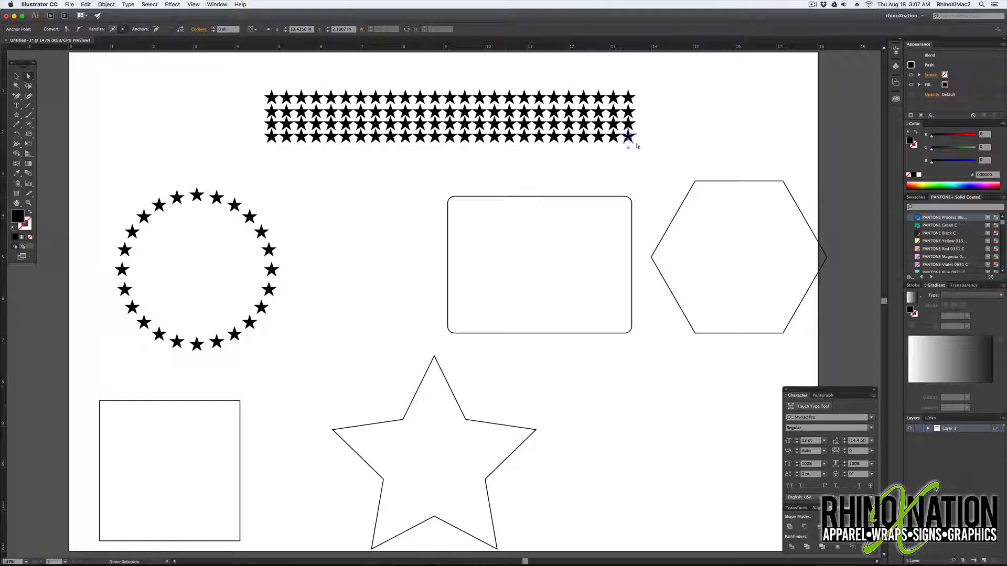
left_click(197, 343)
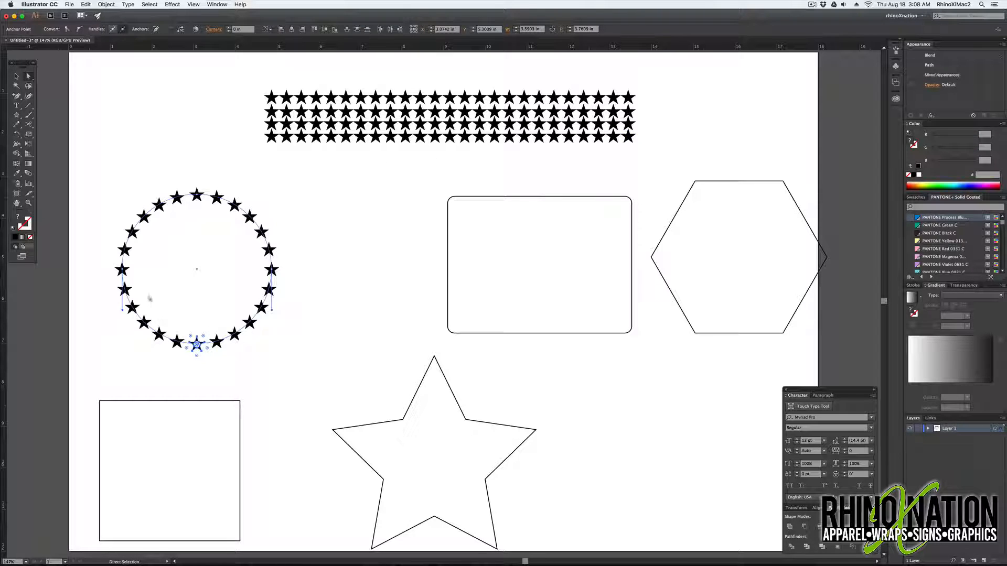
left_click(343, 323)
Open the blend options for the star circle and move the dialog close beside it
key("v")
left_click(144, 217)
left_click(106, 5)
mouse_move(157, 174)
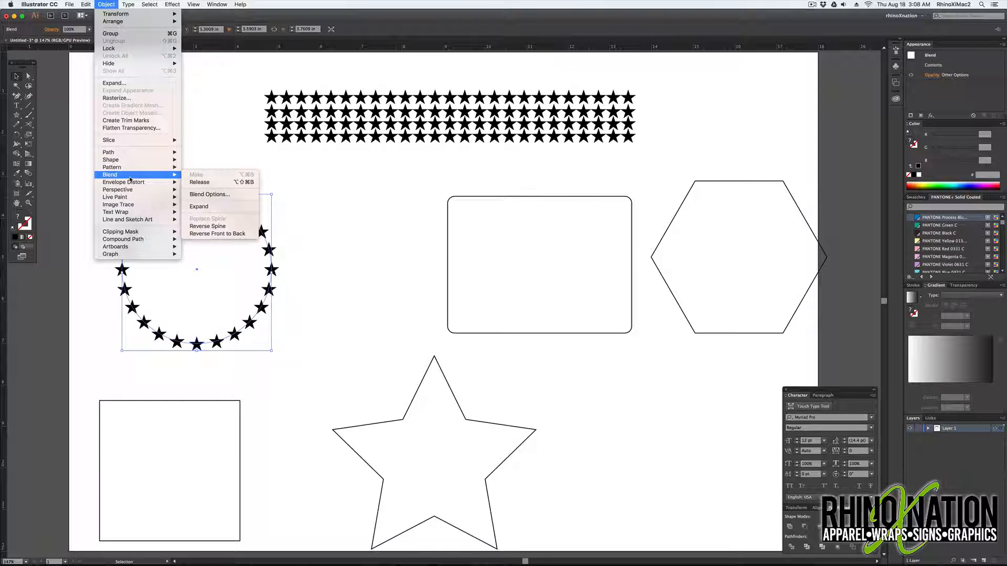
left_click(223, 195)
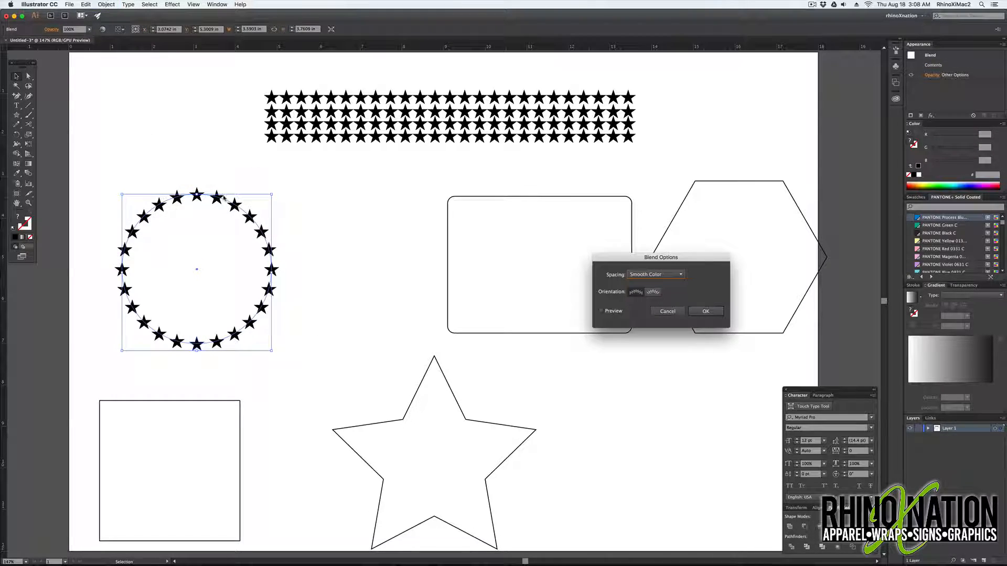
left_click_drag(658, 267, 424, 219)
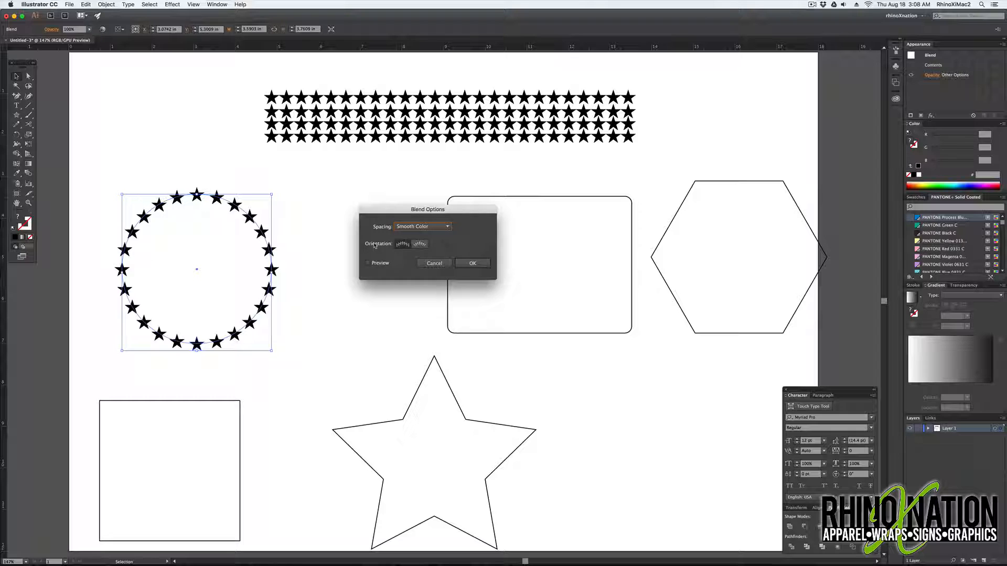
Turn on the preview, try the Align to Path orientation, and return the blend to Align to Page
left_click(420, 245)
left_click(368, 263)
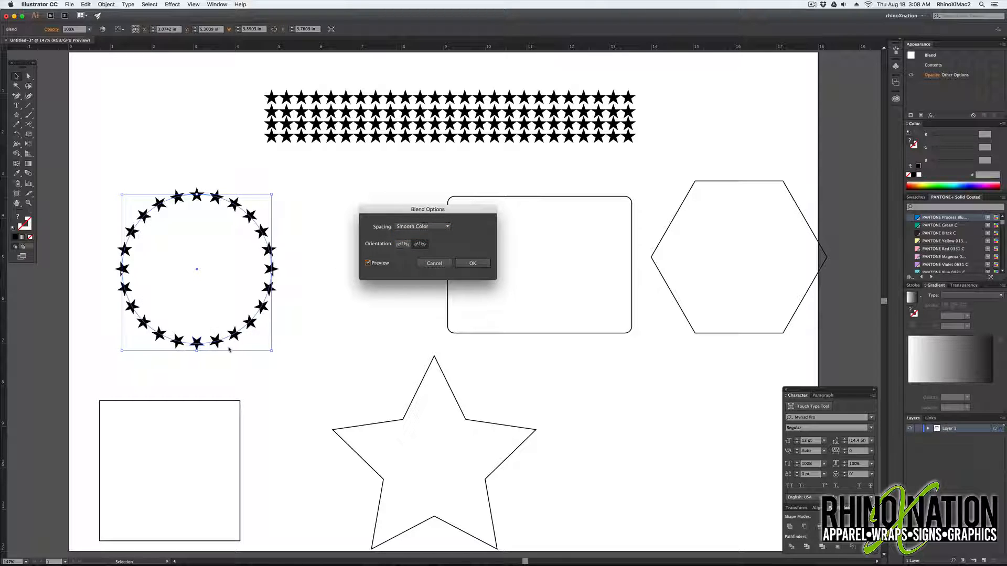
left_click(400, 245)
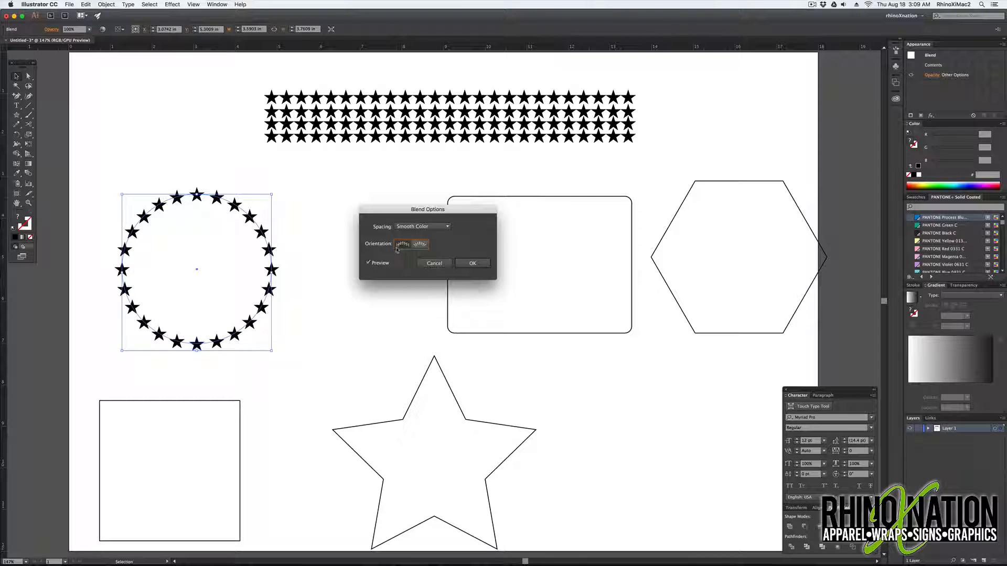
Change the star circle's blend spacing to Specified Steps and raise the number of steps
left_click(423, 227)
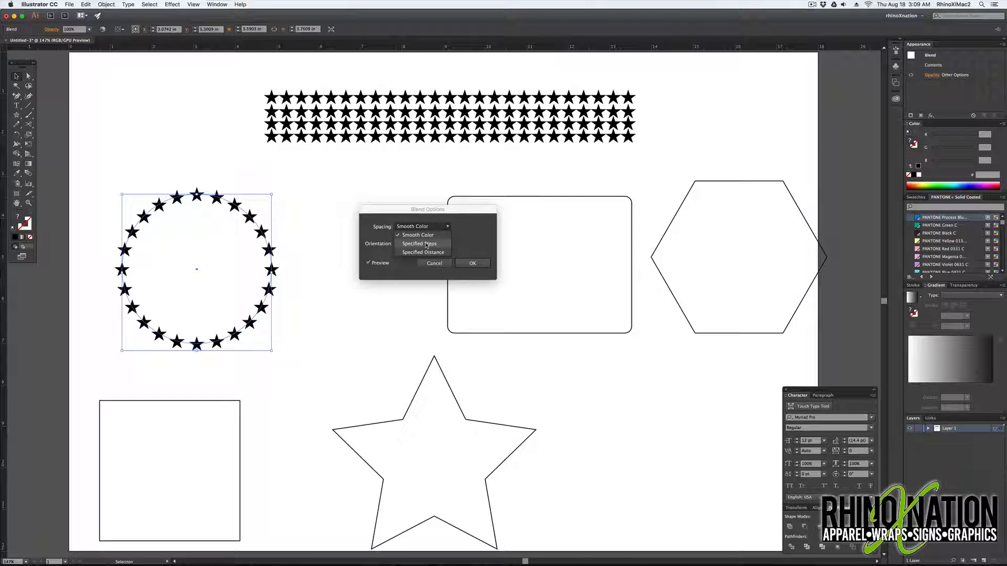
left_click(425, 243)
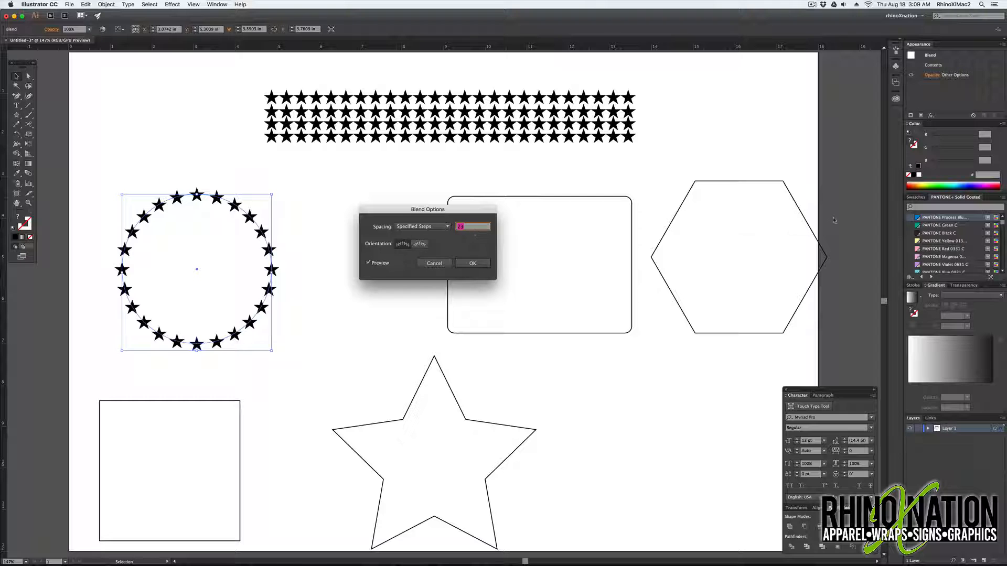
key("Up")
key("Up")
key("Up")
key("Up")
key("Up")
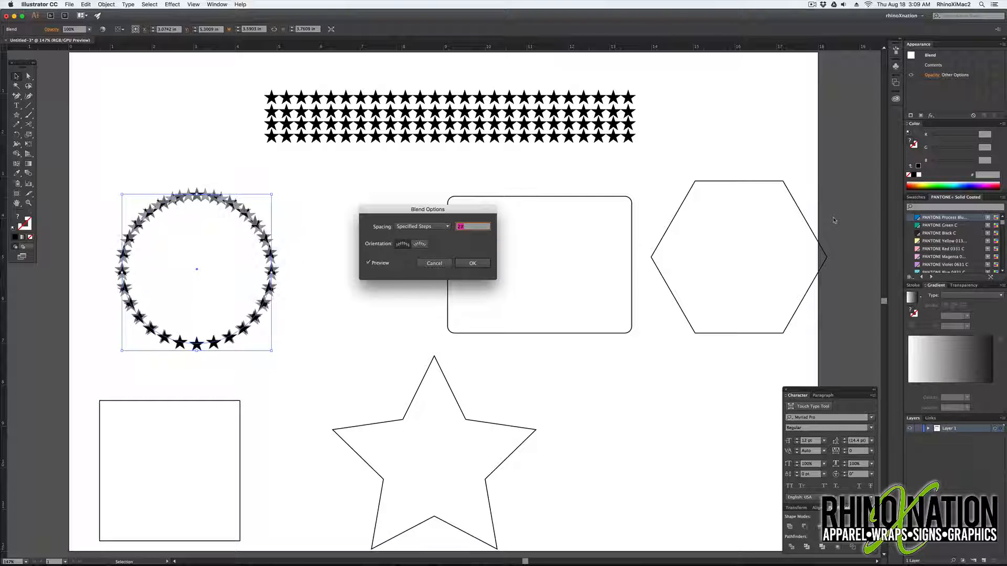
Lower the star circle's blend steps gradually to 1, and set the number of steps to 30
key("Down")
key("Down")
key("Down")
key("Down")
key("Down")
key("Down")
key("Down")
key("Down")
key("Down")
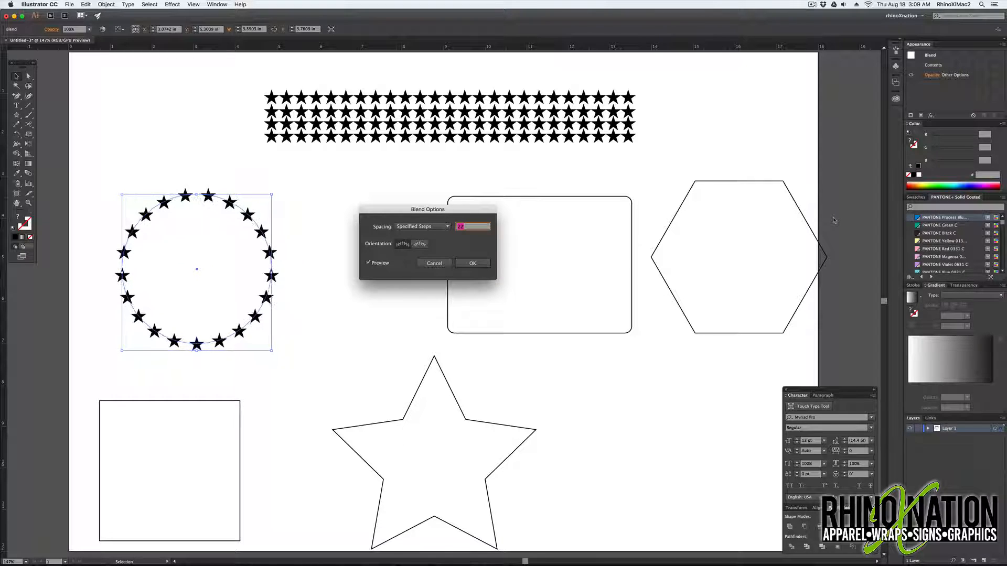
key("Down")
key("Down")
key("Down")
key("Down")
key("Down")
key("Down")
key("Down")
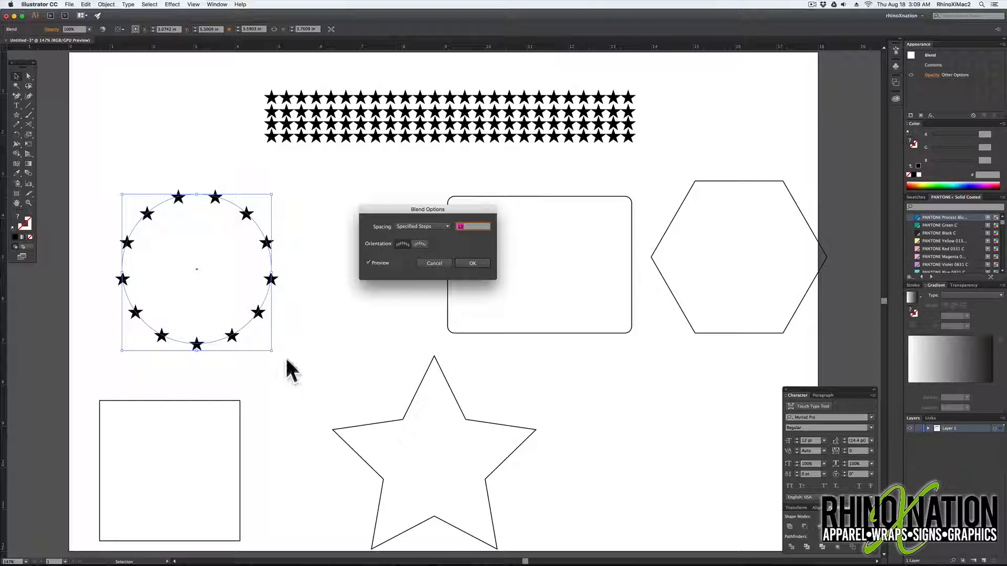
key("Down")
key("Down")
key("Down")
key("Down")
key("Down")
key("Down")
key("Down")
key("Down")
key("Down")
key("Down")
key("Down")
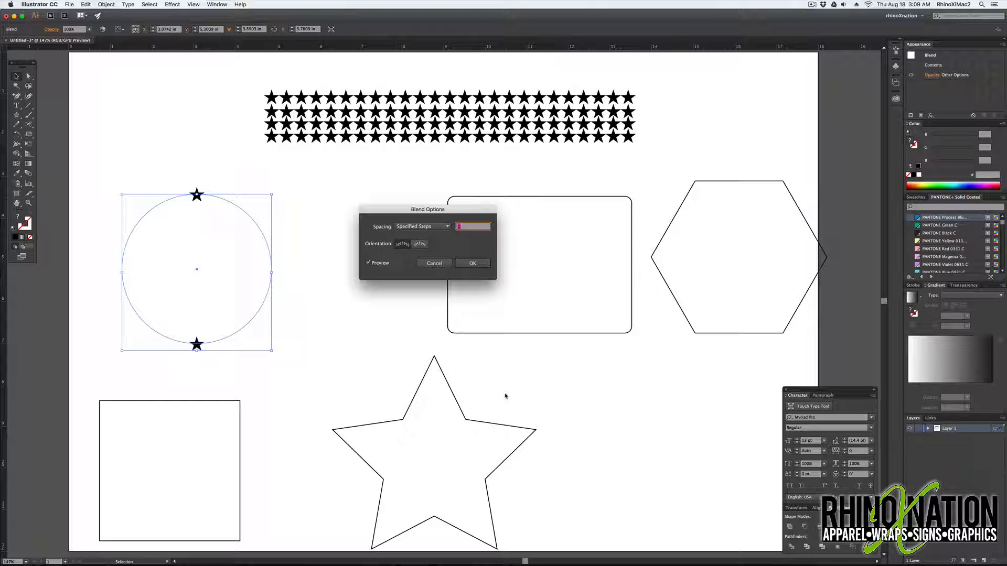
type("30")
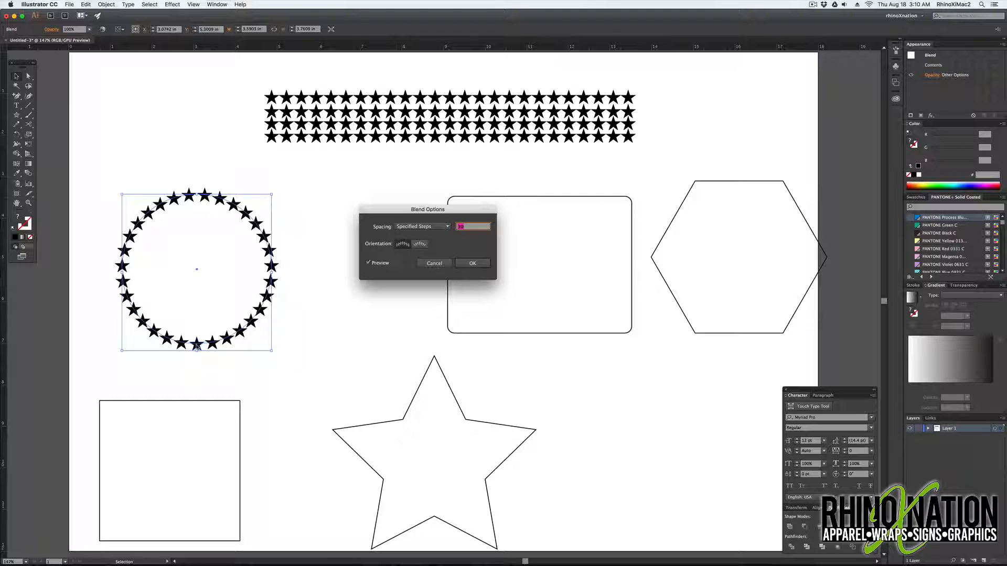
Change the star circle's blend spacing to Specified Distance, trying 1 in first and setting it to 0.5 in
left_click(429, 228)
left_click(430, 253)
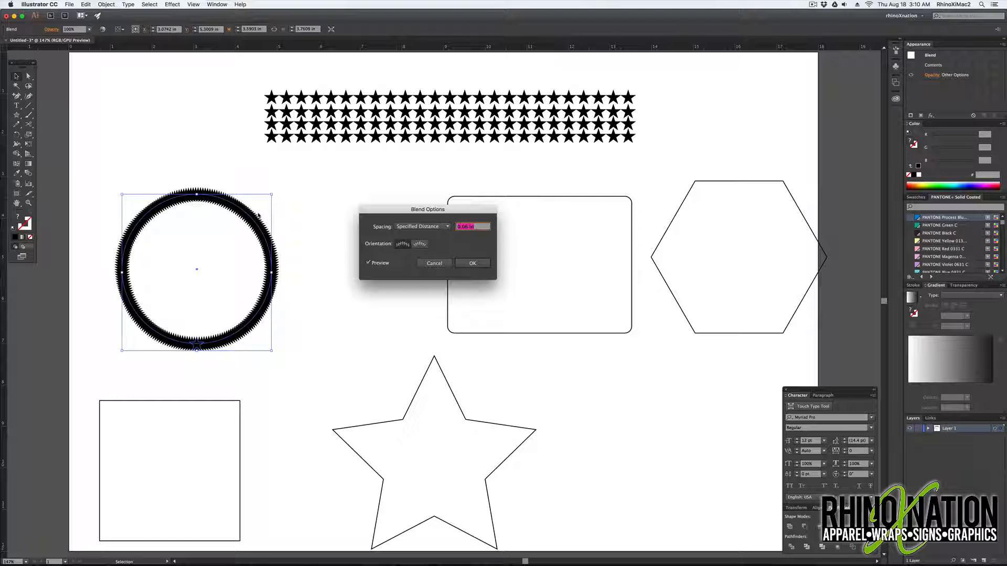
type("1")
key("Tab")
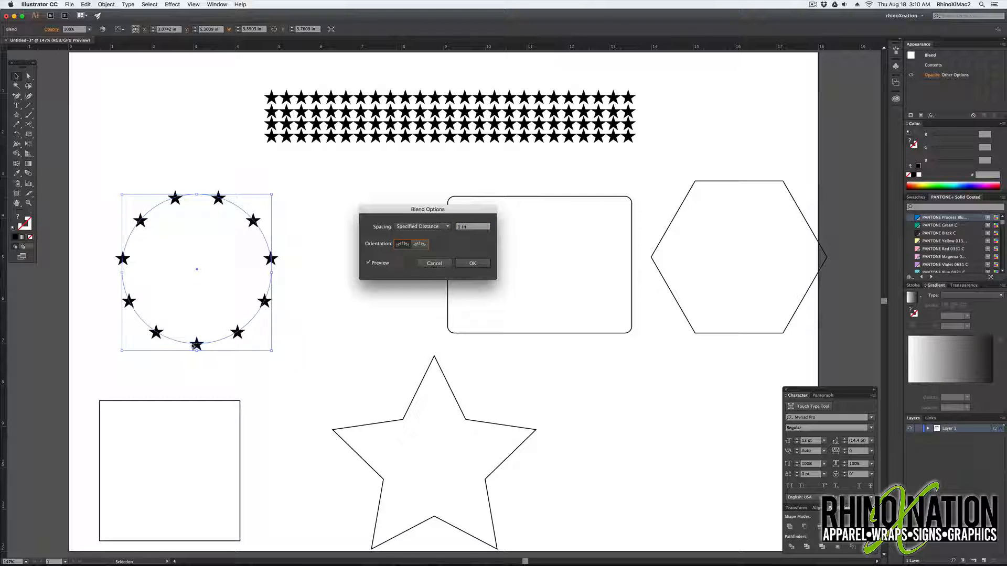
left_click(480, 229)
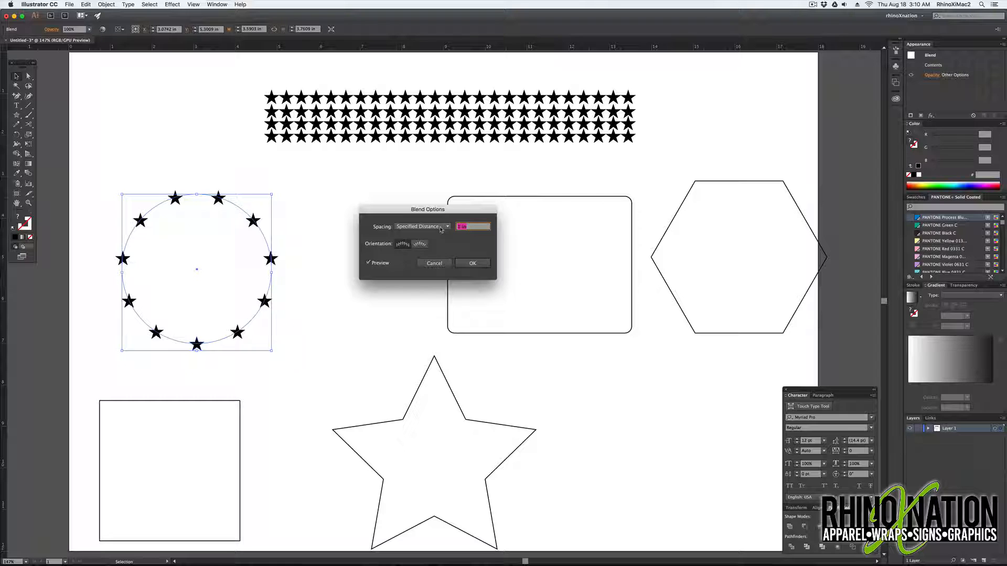
key("BackSpace")
type("0.5")
Switch the star circle's blend spacing to Smooth Color and apply it
left_click(422, 226)
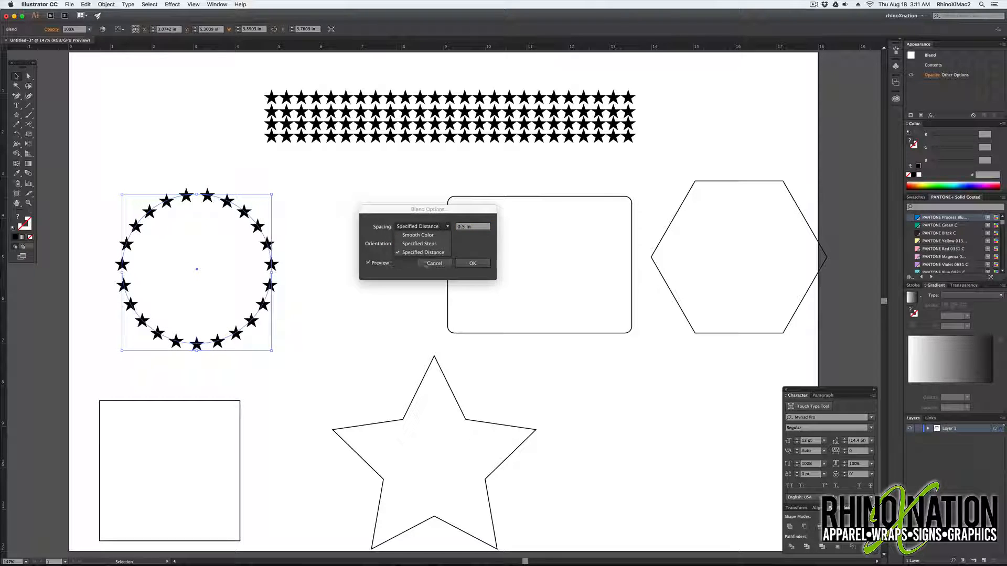
left_click(429, 236)
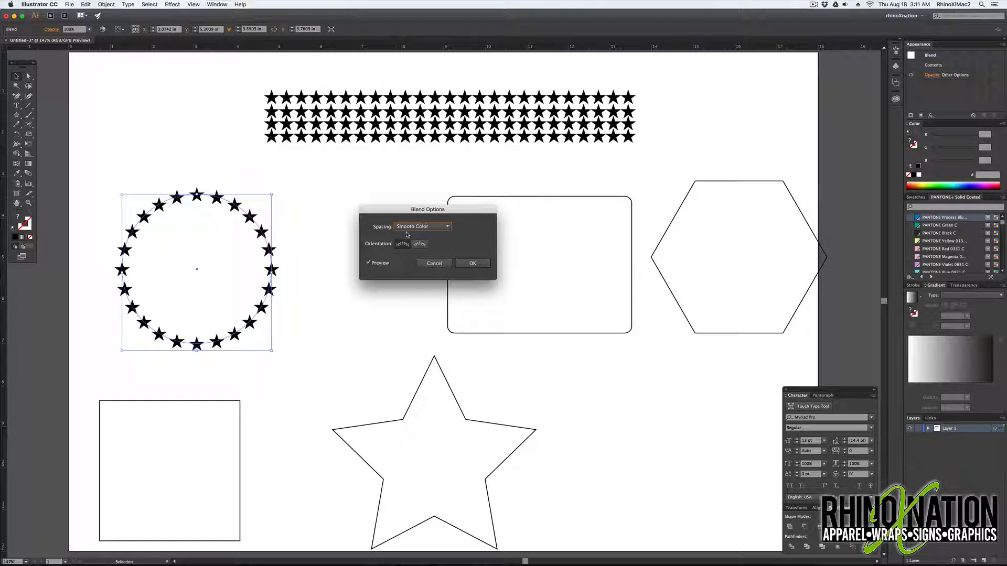
left_click(461, 263)
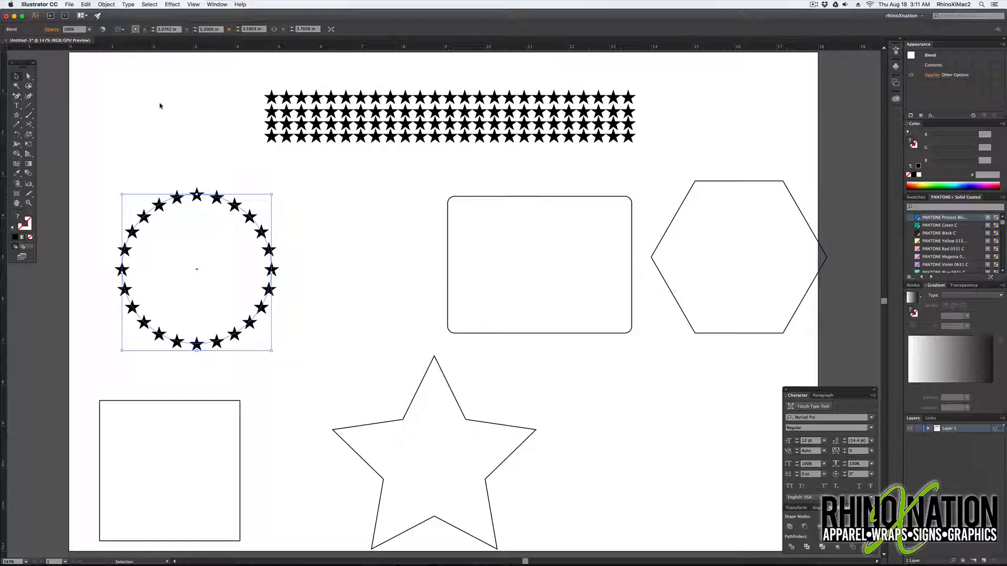
Reopen the star circle's blend options, preview Specified Steps spacing, and apply 17 steps
left_click(106, 5)
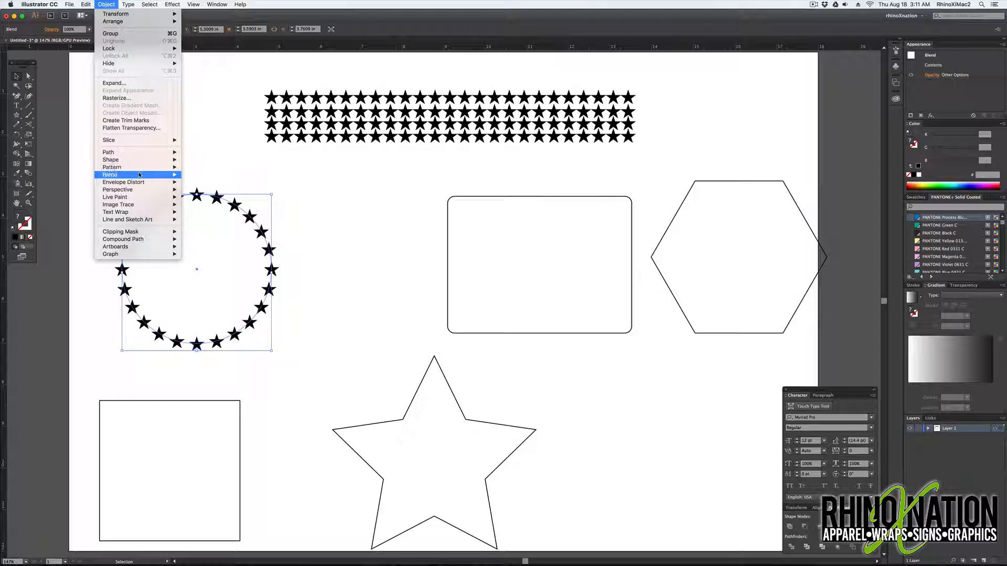
mouse_move(131, 175)
left_click(223, 199)
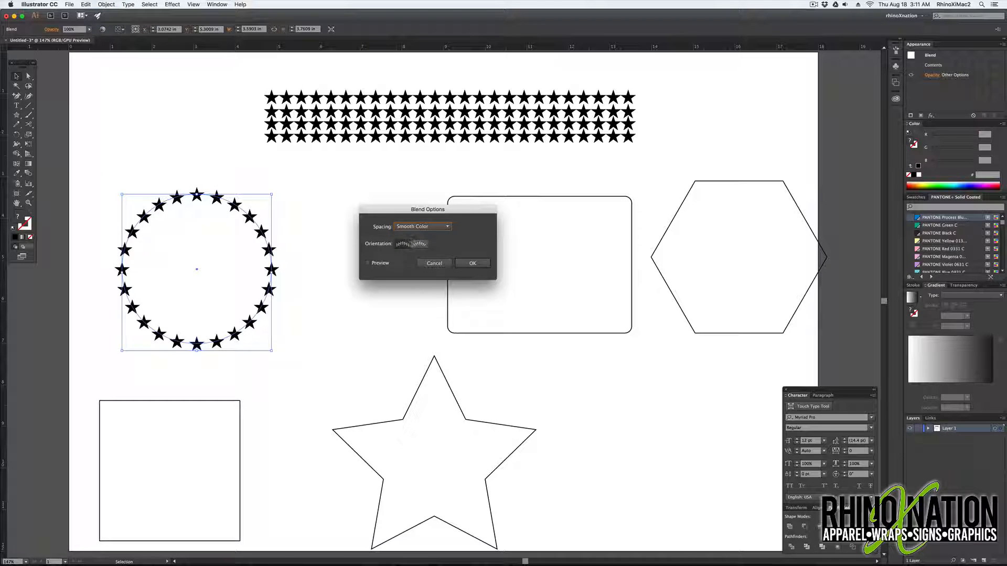
left_click(414, 226)
left_click(415, 244)
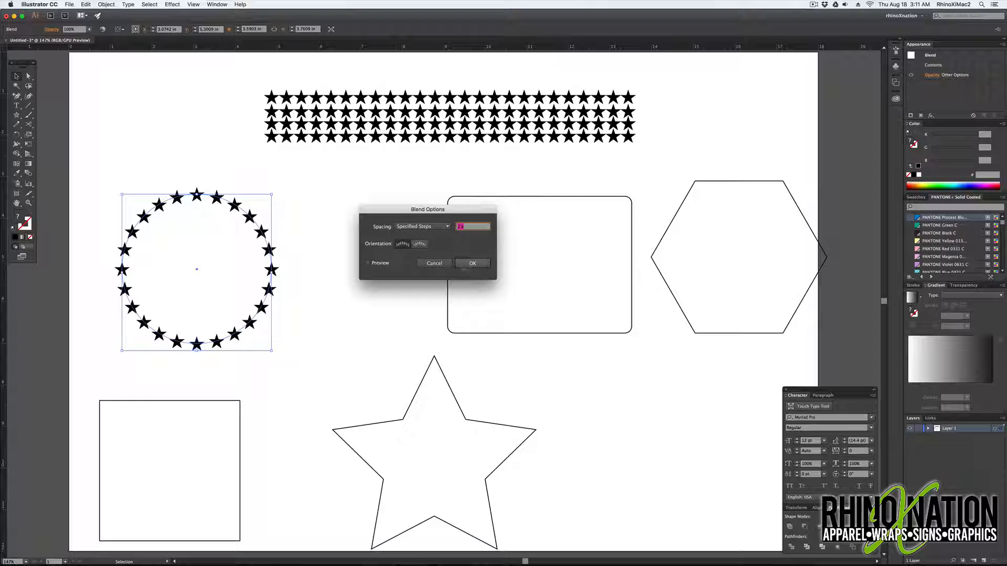
left_click(375, 264)
type("12")
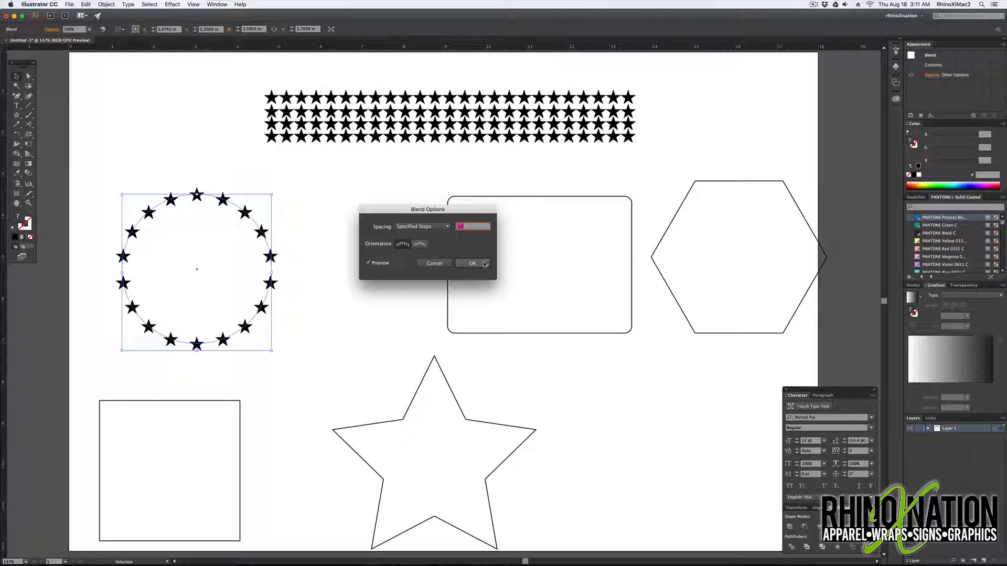
left_click(478, 264)
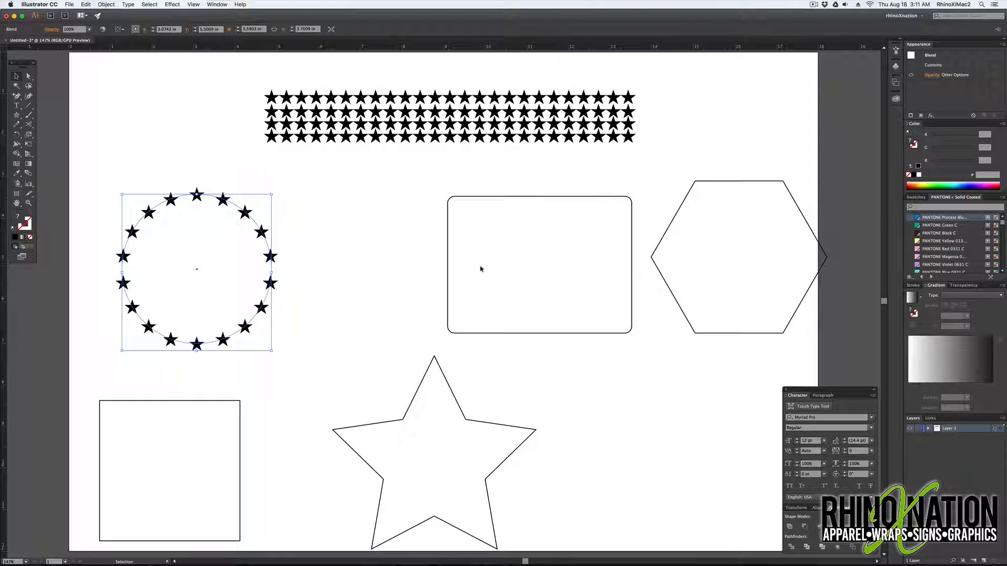
Directly select both overlapping end stars at the circle's base, scale them to about 0.62 in wide, and undo the scaling
left_click(119, 114)
left_click(29, 77)
left_click_drag(188, 360, 202, 344)
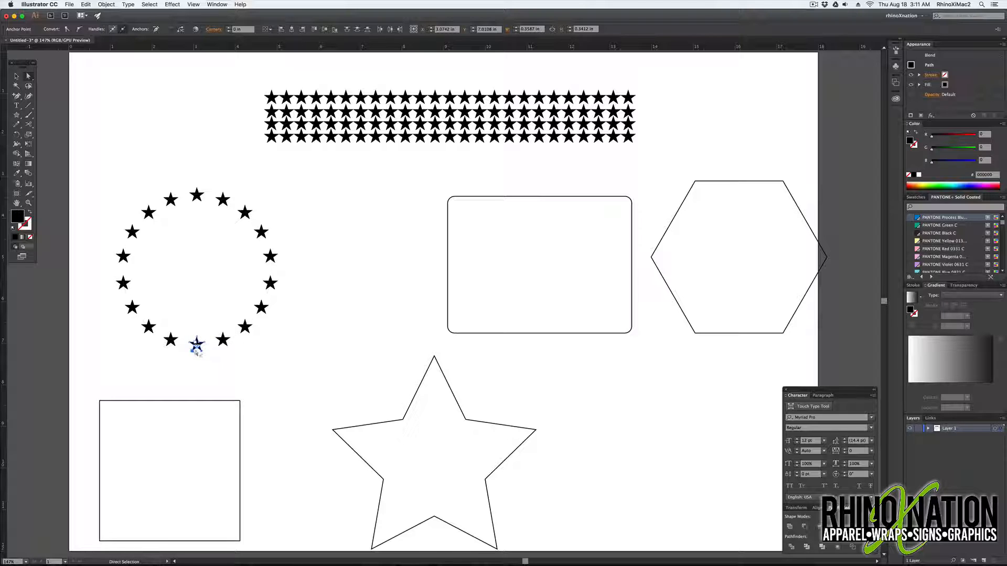
left_click(16, 77)
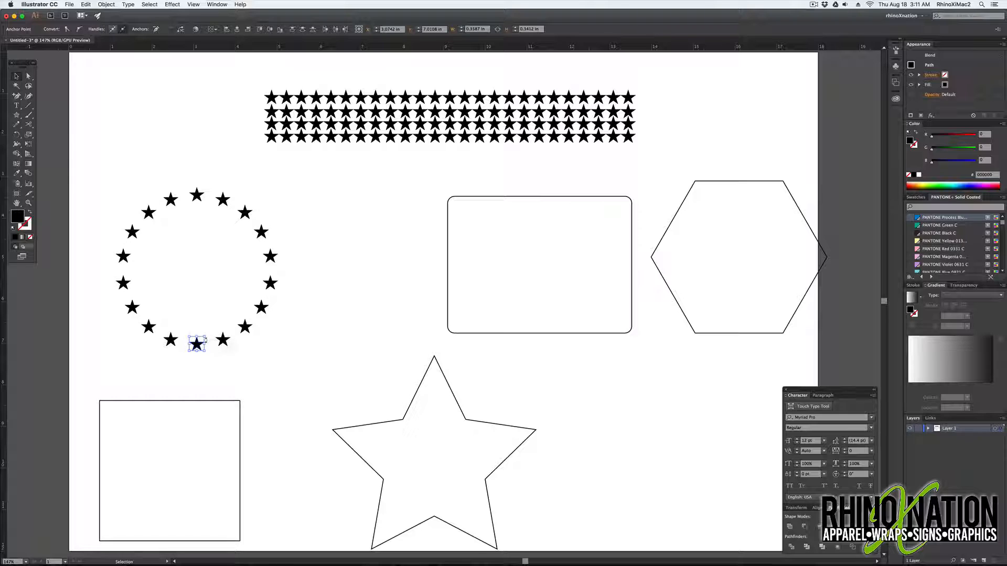
key("shift")
mouse_move(205, 351)
left_mouse_down()
mouse_move(197, 346)
mouse_move(210, 358)
left_mouse_up()
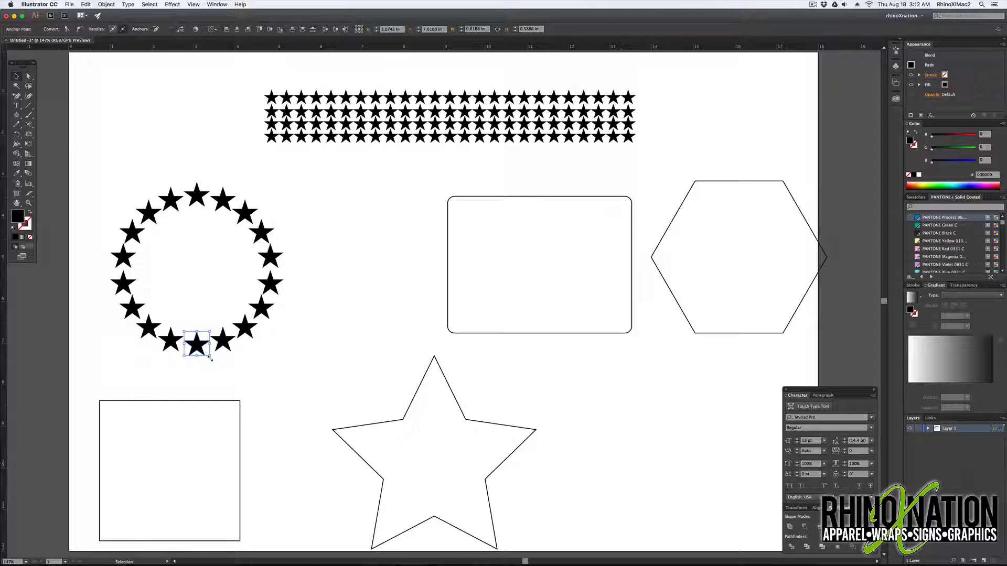
key("ctrl+z")
Directly select only the front end star at the circle's base and enlarge it to about 0.67 in wide
key("a")
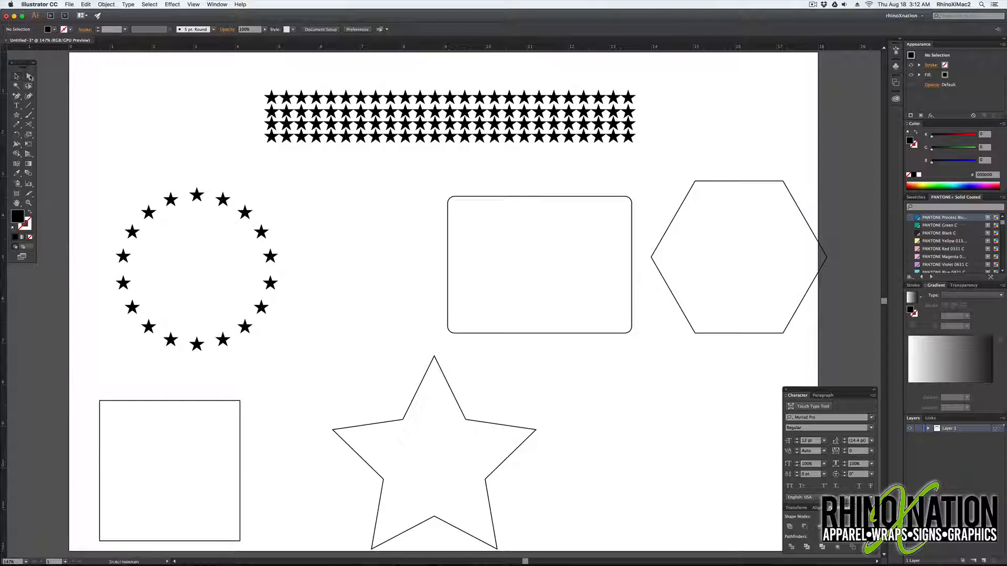
left_click(197, 344)
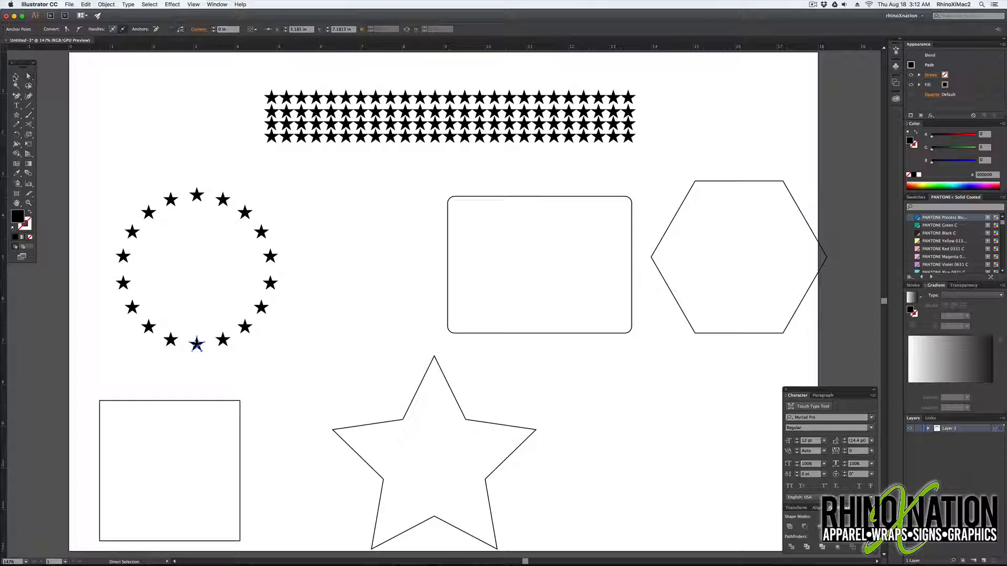
left_click_drag(207, 353, 212, 358)
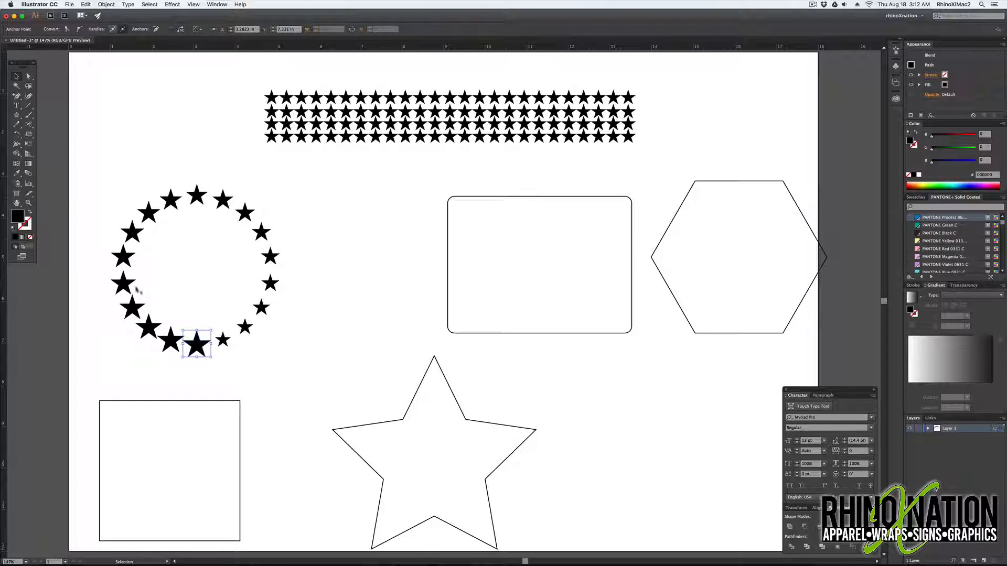
left_click(362, 297)
Fill the enlarged end star of the circle with PANTONE 185 C
left_click(27, 76)
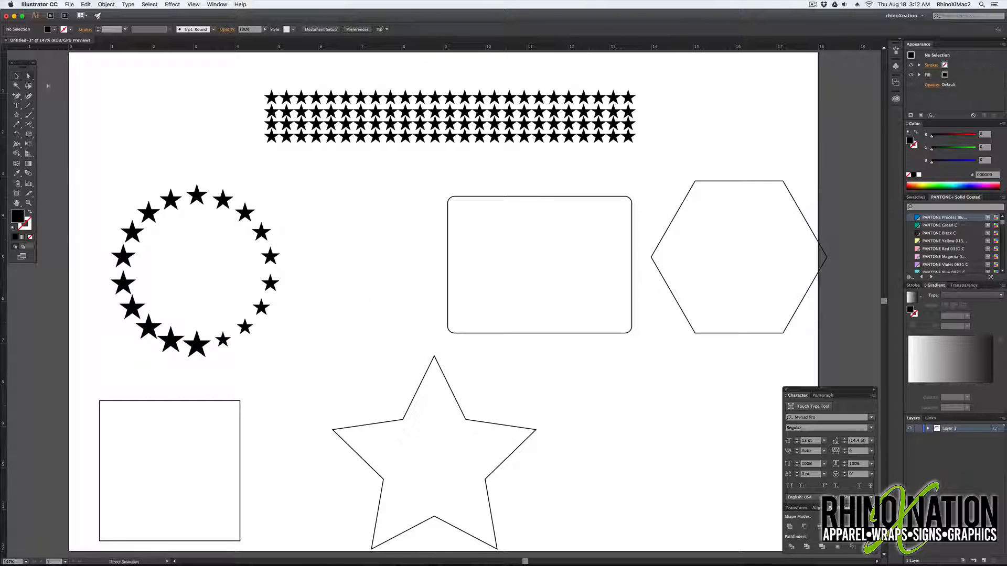
left_click(202, 349)
left_click(942, 218)
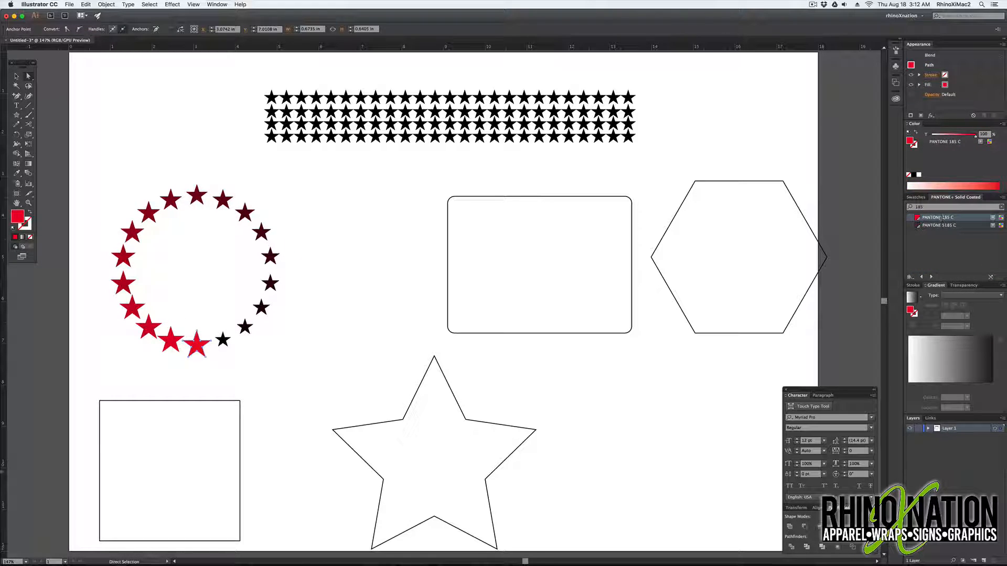
Pull the red end star down and outward off the circle, and fill the uncovered black end star with PANTONE 286 C
left_click_drag(197, 345, 176, 364)
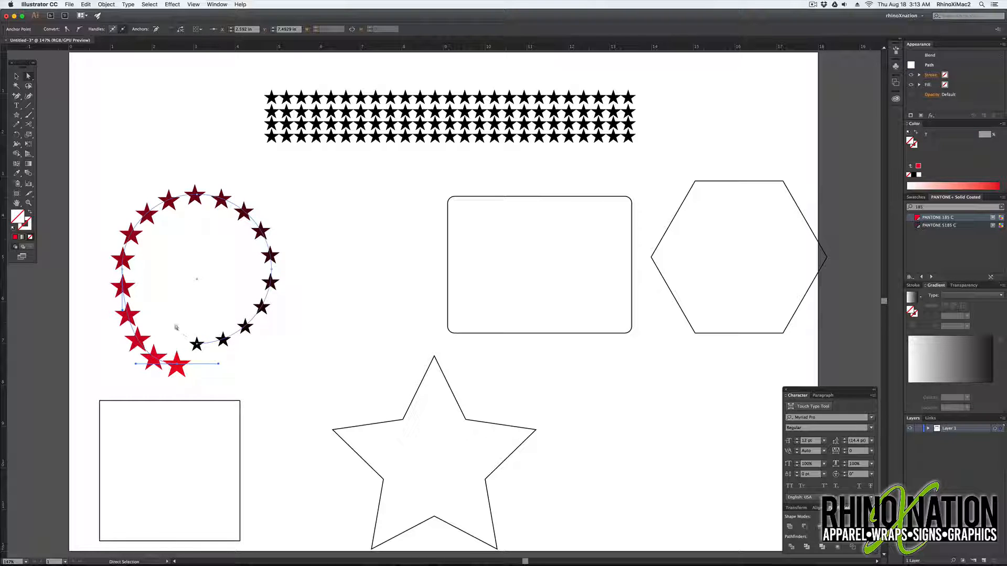
left_click(197, 345)
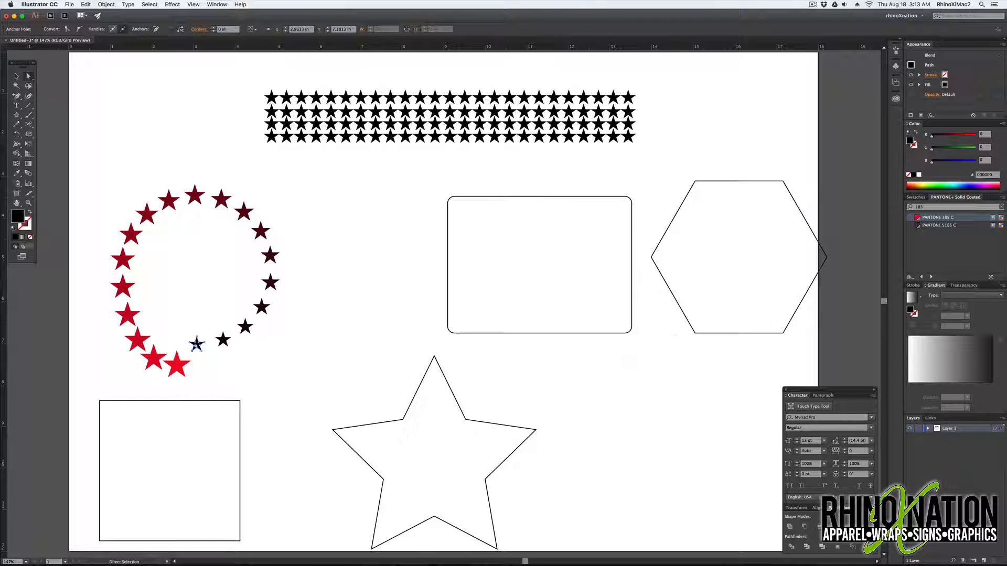
left_click_drag(947, 208, 894, 212)
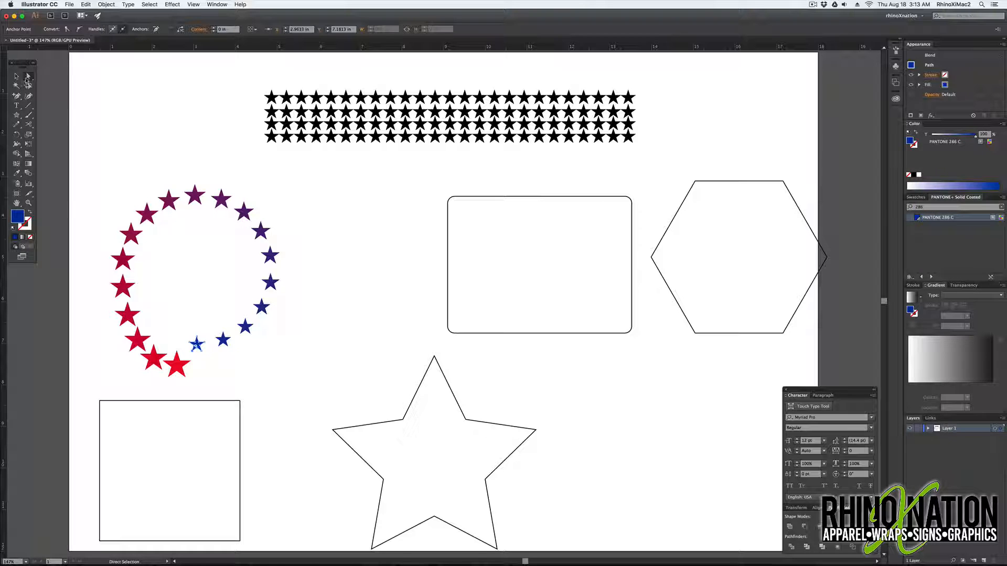
left_click(201, 325)
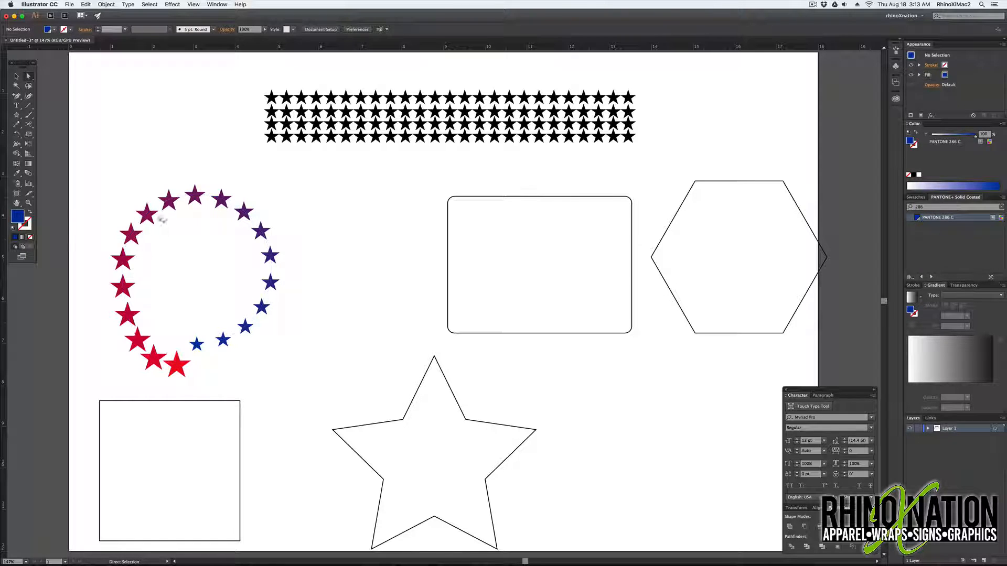
Move the red end star back onto the blue end star to close the circle, and deselect it
left_click(175, 365)
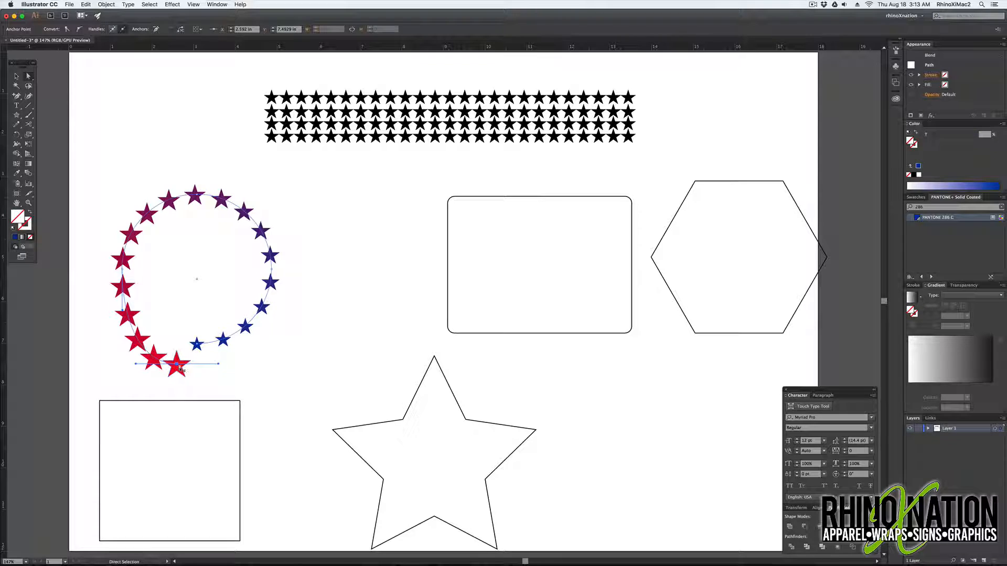
left_click_drag(176, 366, 197, 344)
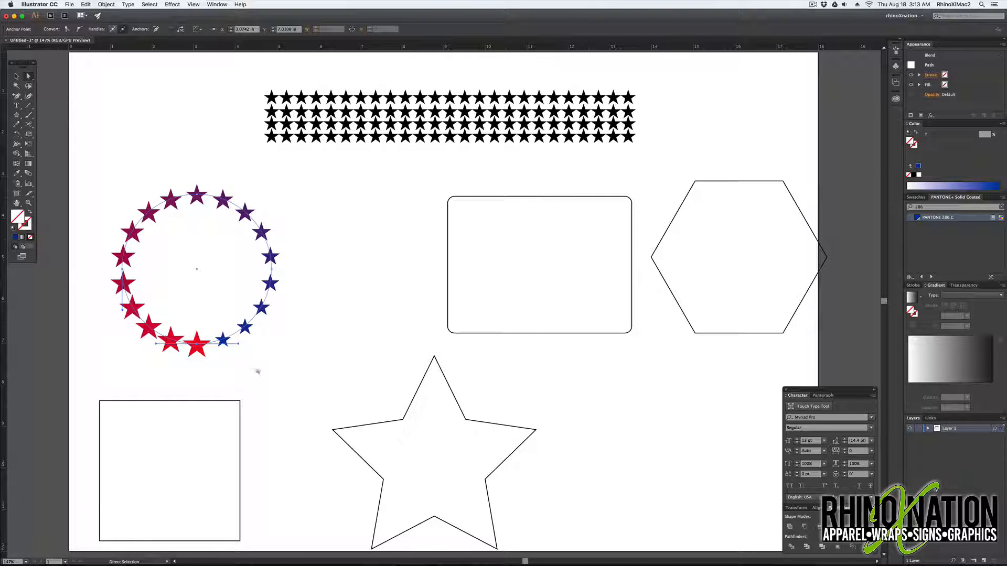
left_click(288, 372)
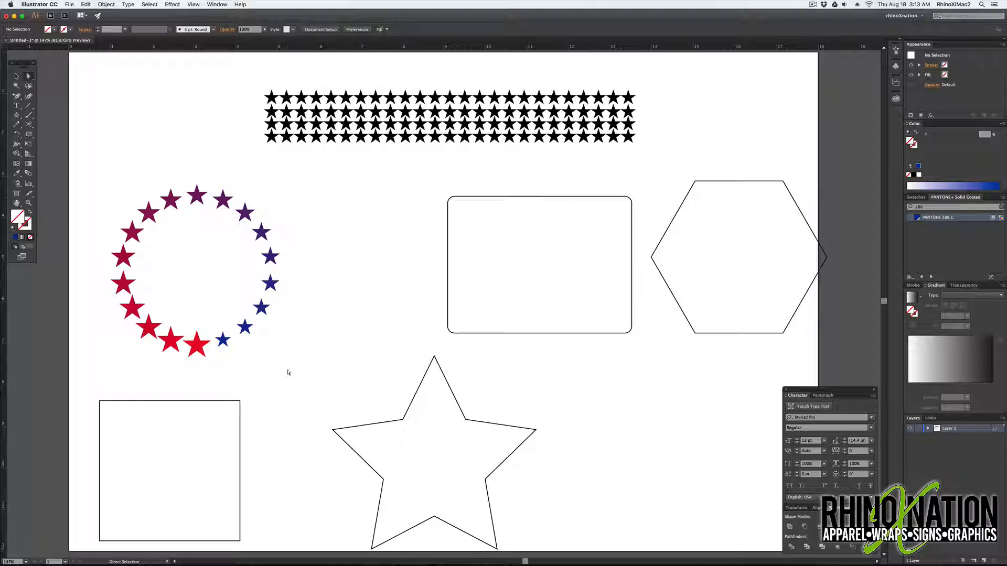
Select the star circle and look through the Distort & Transform effects available for it without applying any
left_click_drag(583, 293, 546, 259)
key("v")
left_click(160, 163)
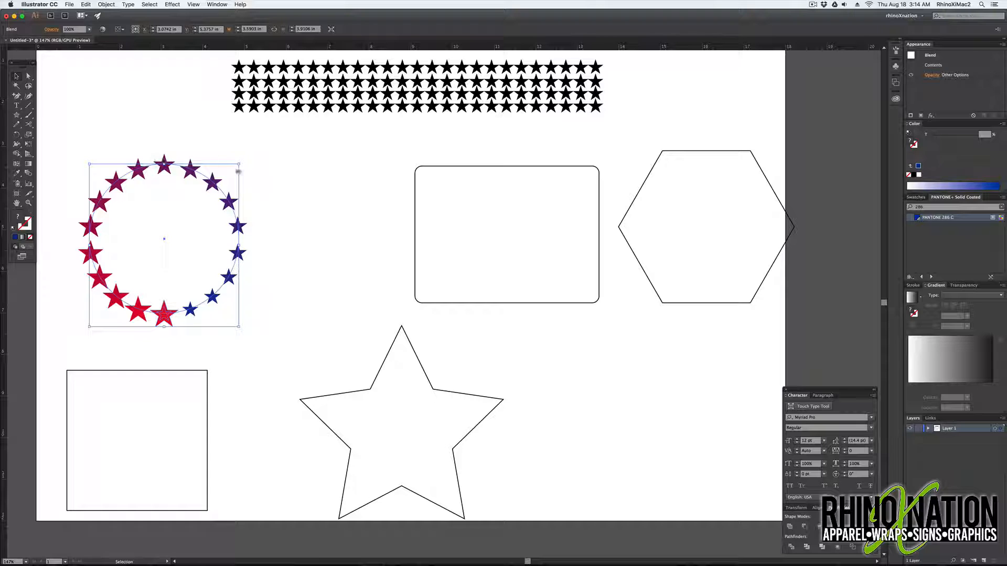
left_click(932, 116)
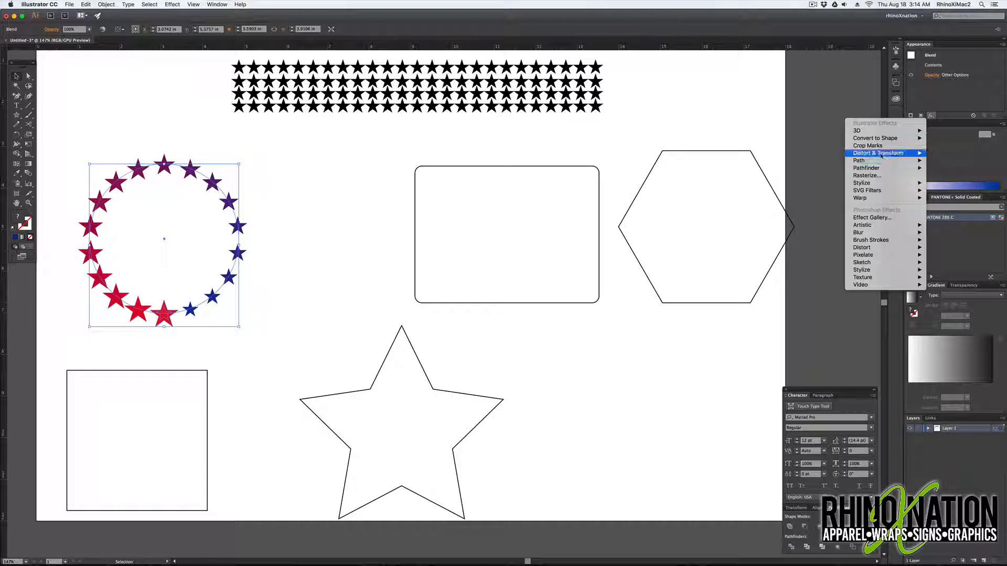
mouse_move(881, 156)
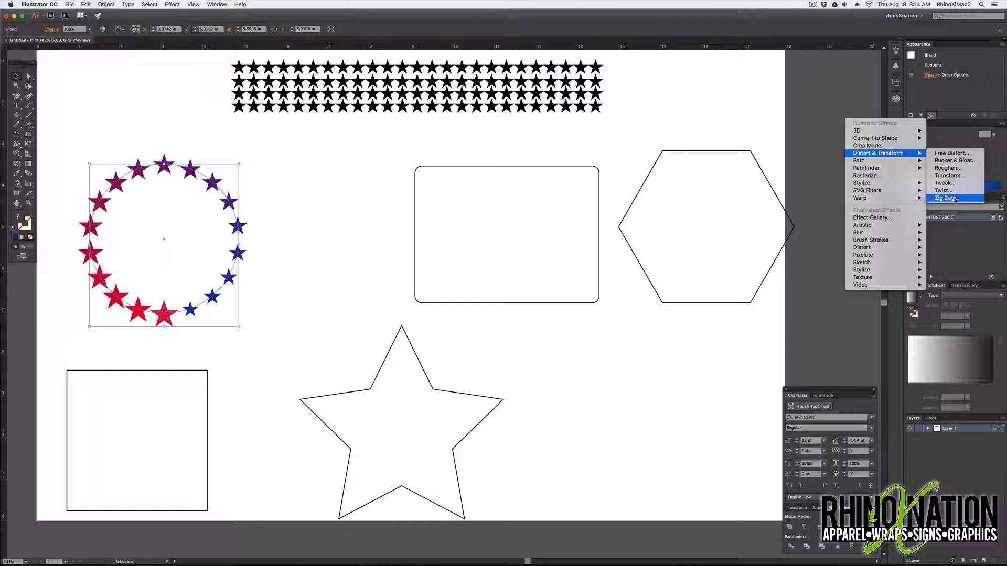
mouse_move(879, 191)
left_click(289, 274)
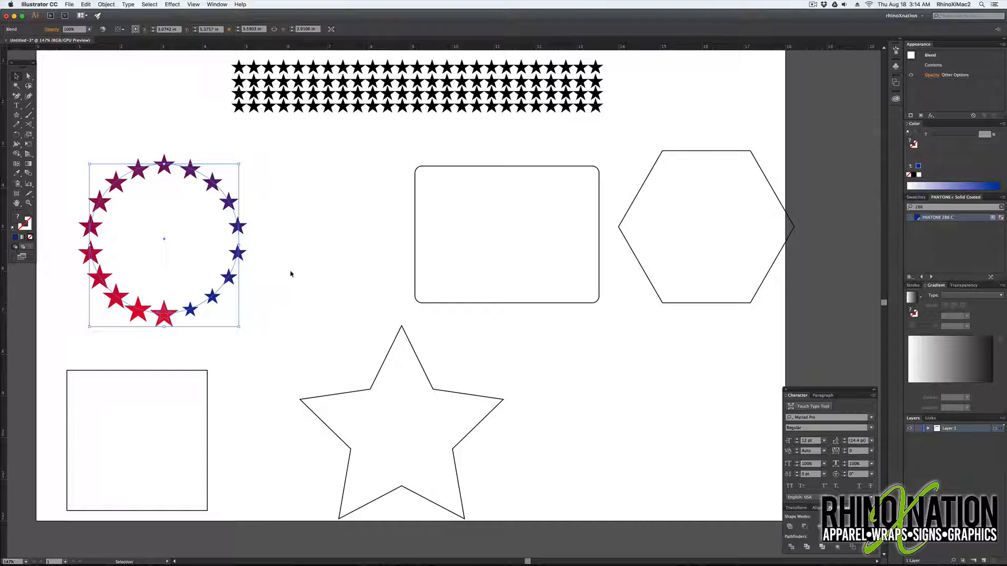
Rearrange the outlines, placing the rounded rectangle below the hexagon, the square beside the star circle, and the large star below the circle
left_click_drag(415, 216, 577, 420)
left_click_drag(208, 458, 463, 253)
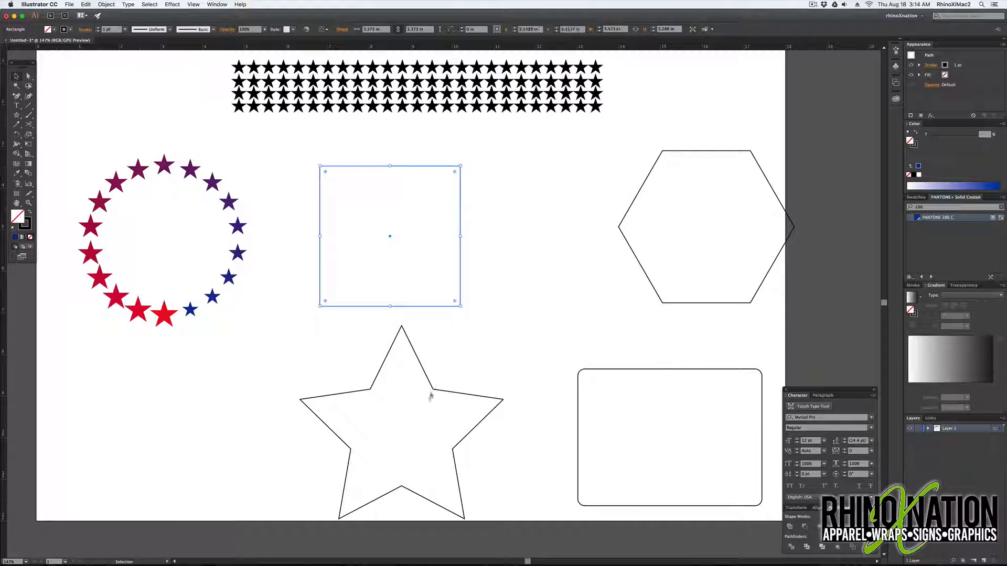
Try replacing the lowest star row's blend spine with the uncut square, and undo the replacement
left_click(433, 109, "shift")
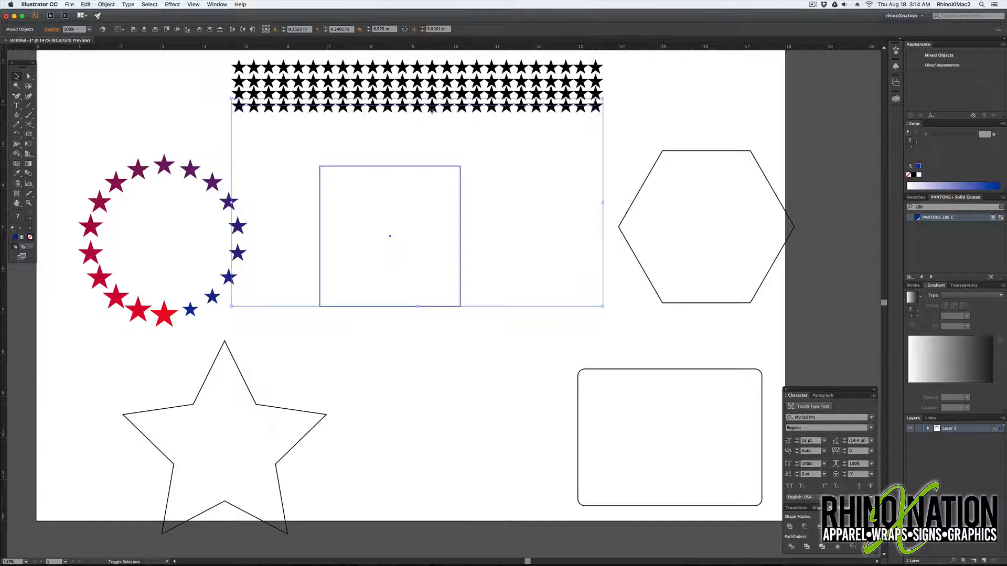
left_click(106, 4)
mouse_move(152, 175)
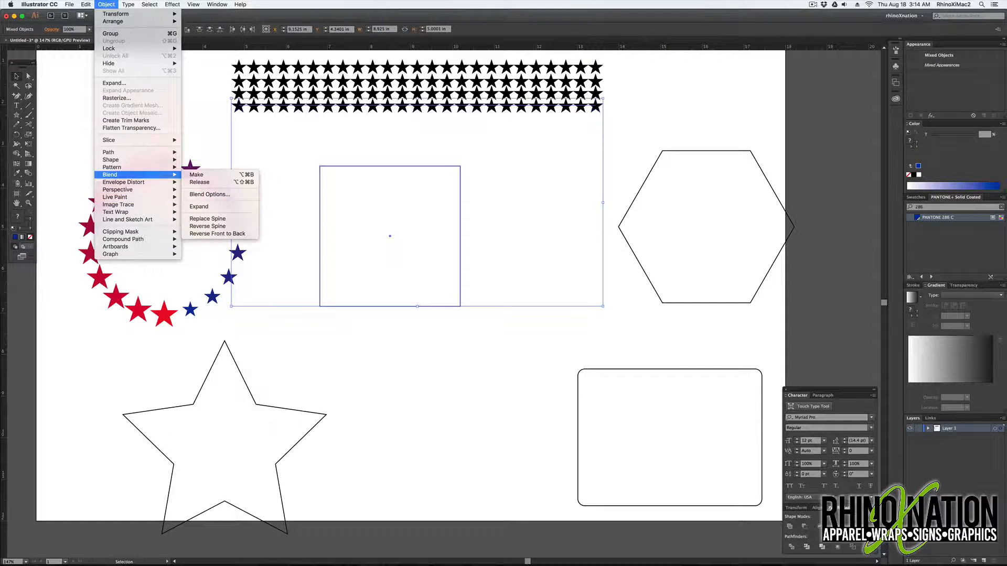
left_click(247, 218)
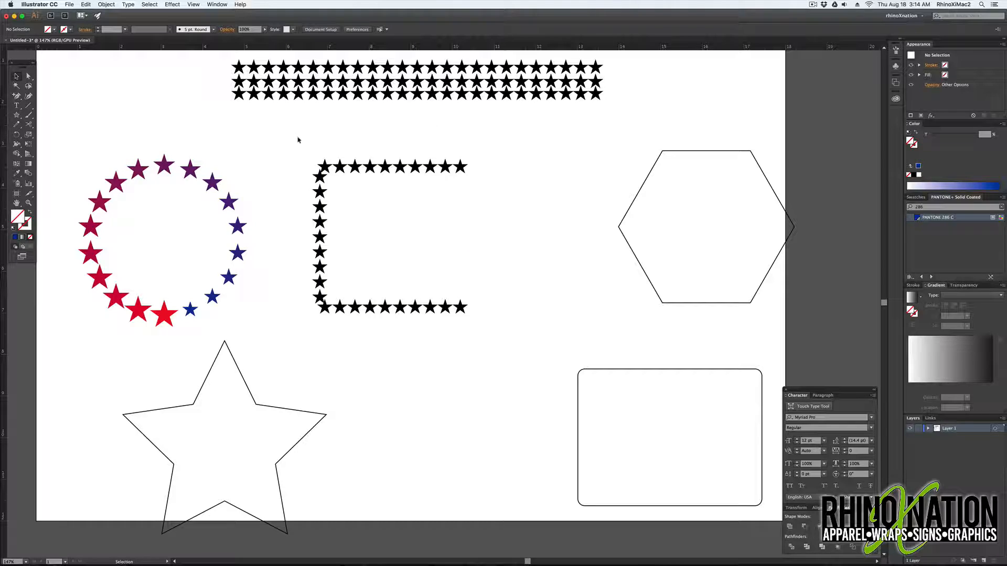
key("super+z")
Duplicate the square beside itself, and cut the left one open at its bottom midpoint and the right one at its bottom-right corner with Scissors
left_click(321, 166)
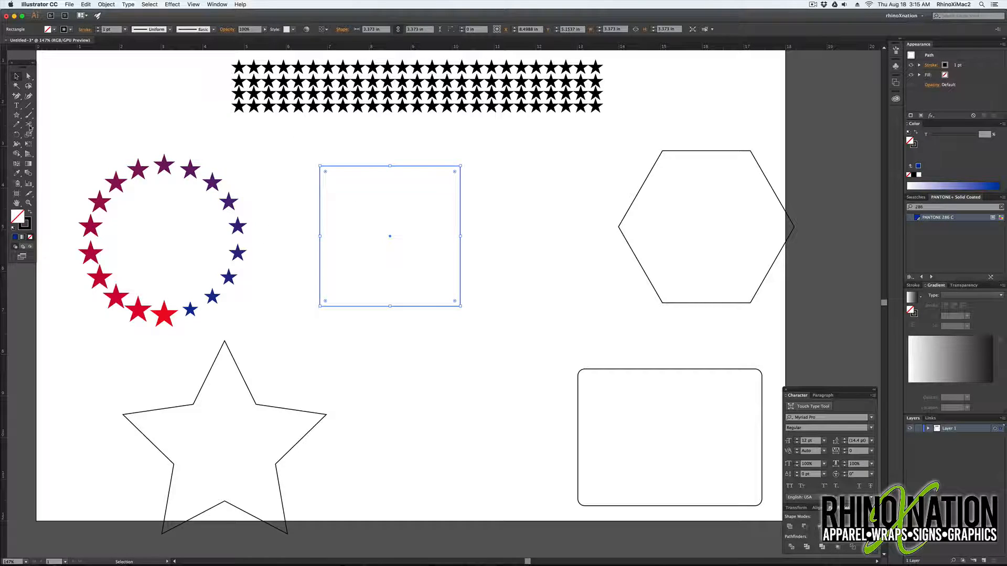
left_click_drag(385, 171, 327, 172)
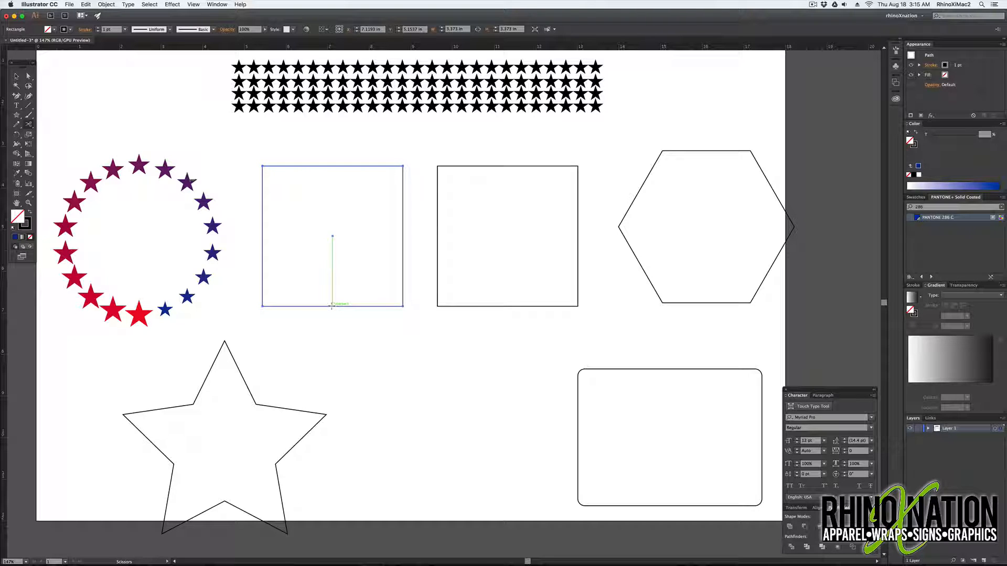
left_click(332, 306)
key("super+z")
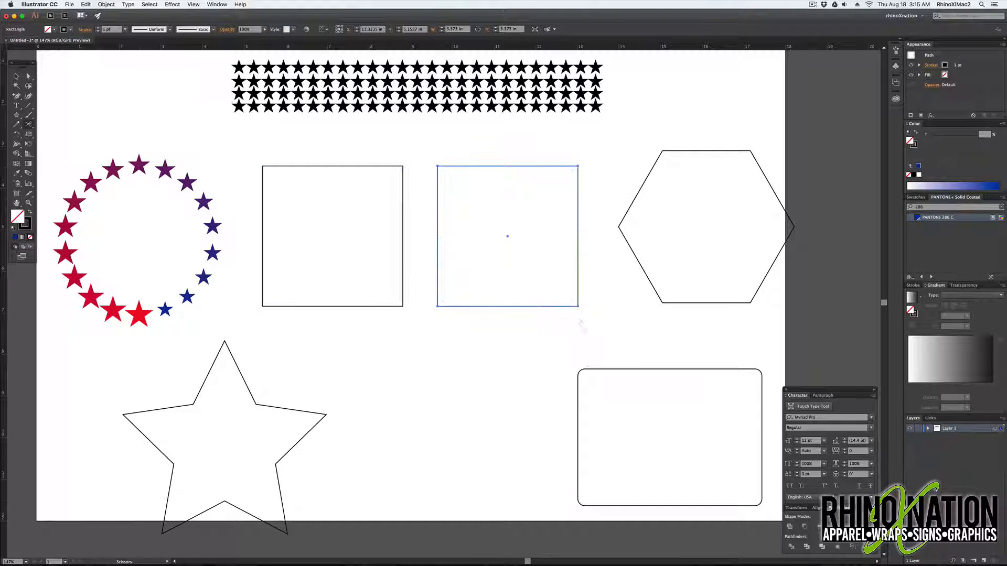
Move the lowest star row above the left cut square, replace its blend spine with that square, and deselect
key("v")
left_click_drag(462, 107, 414, 148)
left_click(367, 166, "shift")
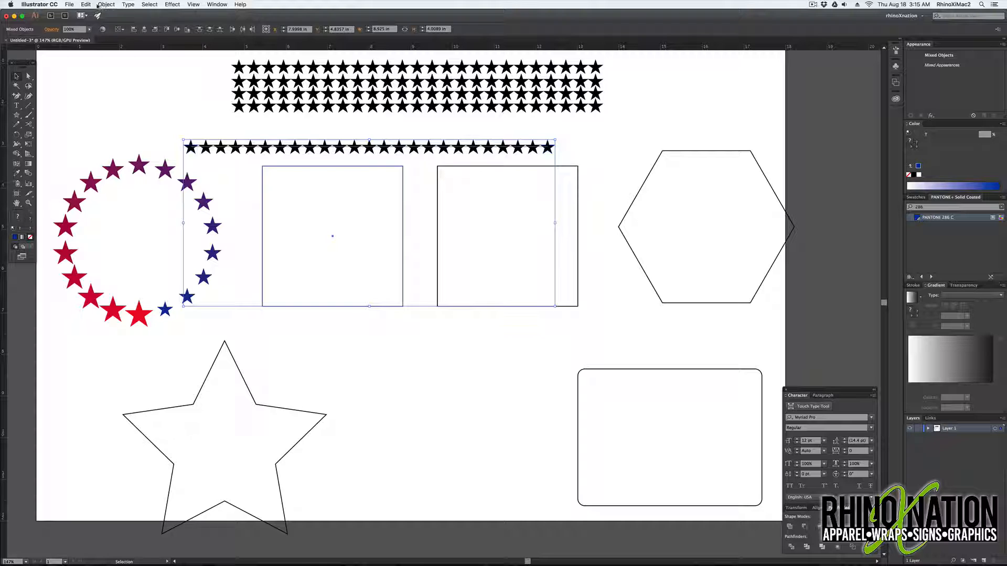
left_click(98, 4)
mouse_move(135, 174)
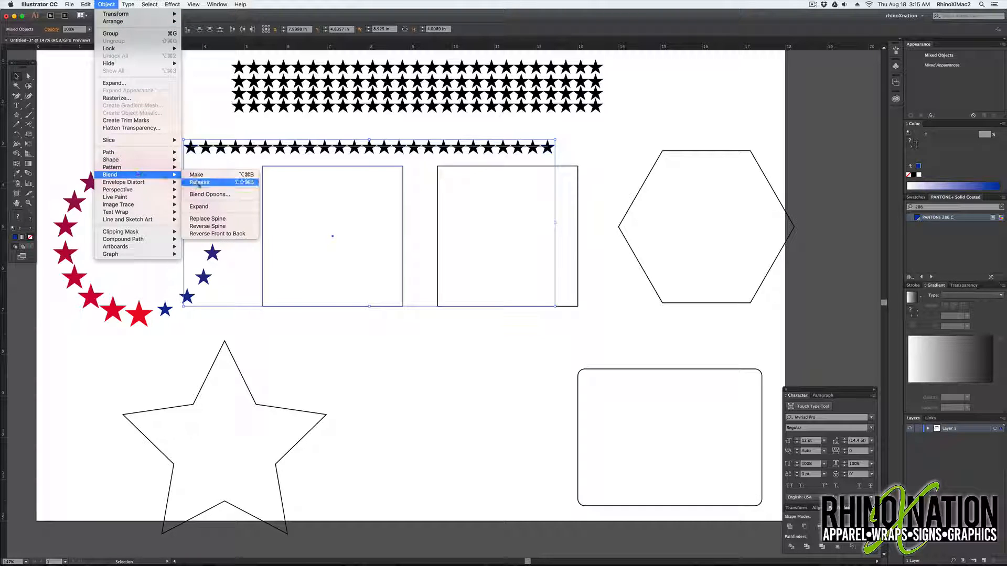
left_click(211, 226)
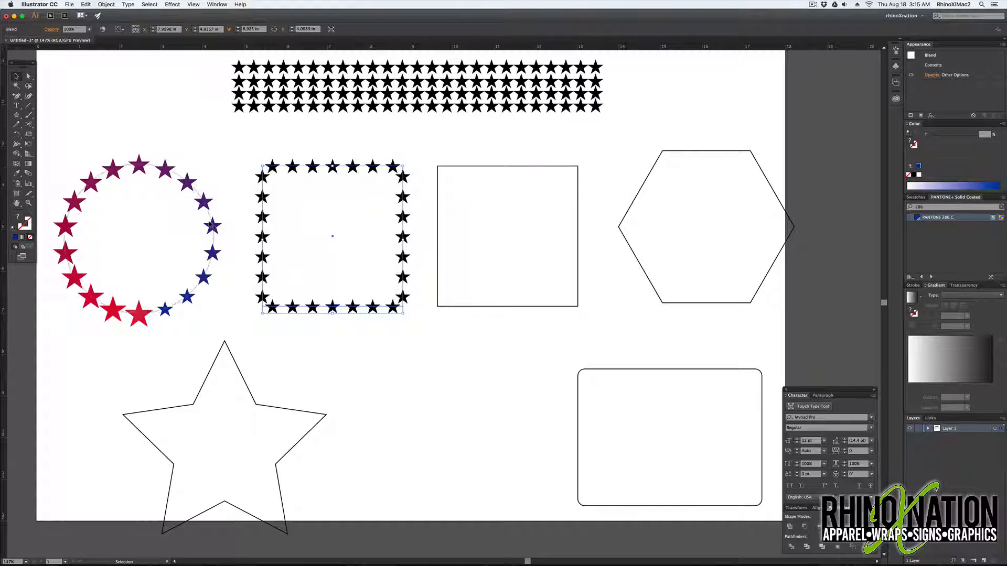
left_click(414, 333)
Replace the blend spine of the lowest remaining star row with the right cut square, and deselect
left_click(490, 166)
left_click(477, 106, "shift")
left_click(106, 4)
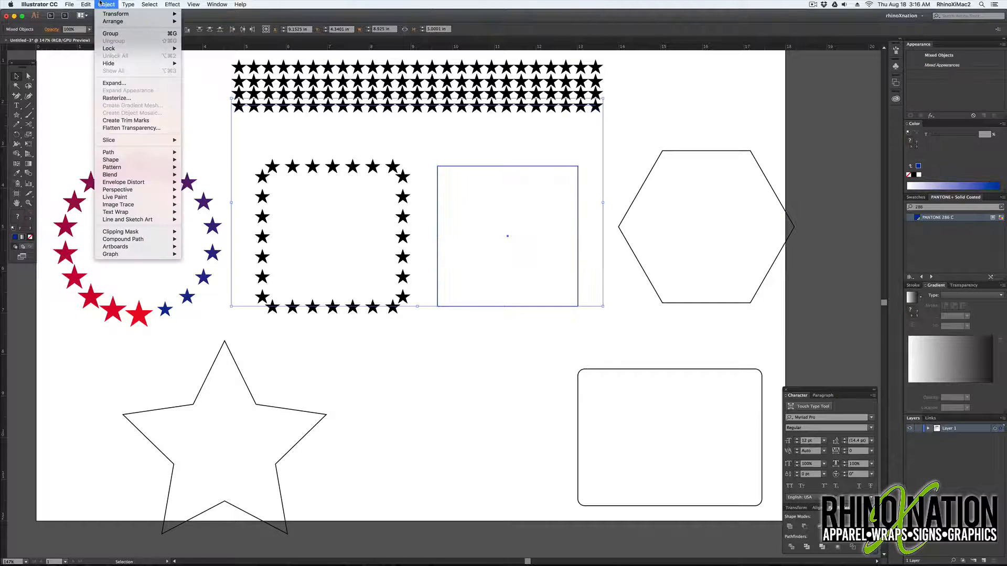
mouse_move(142, 176)
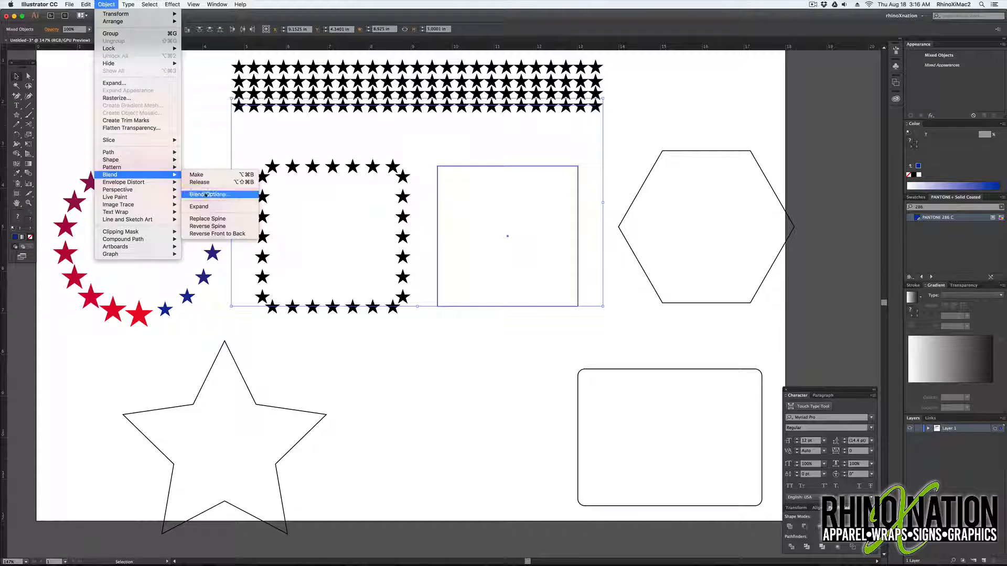
left_click(207, 219)
left_click(516, 439)
Try pulling the end star away from the bottom midpoint of the left star square, and undo the move
key("a")
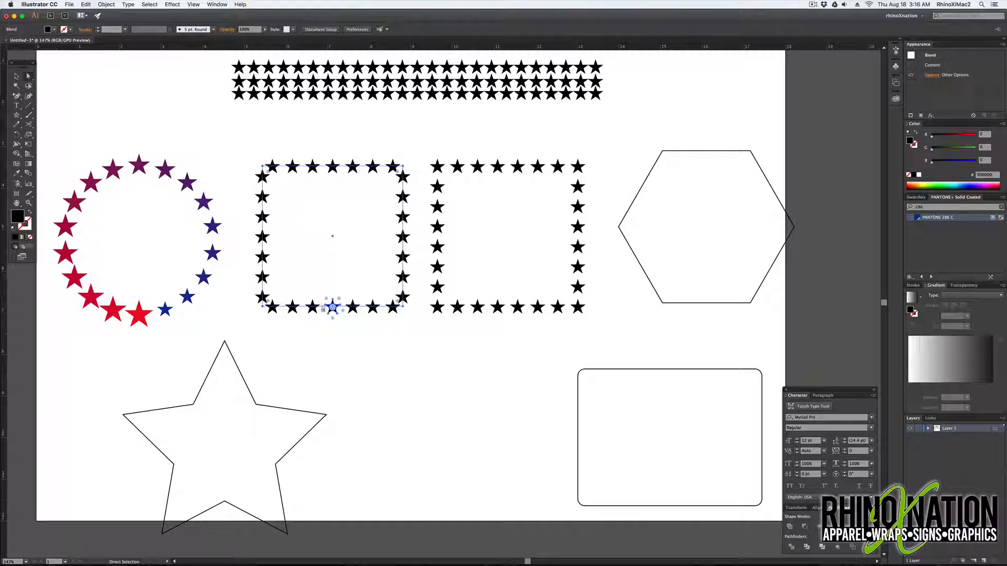
left_click(321, 308)
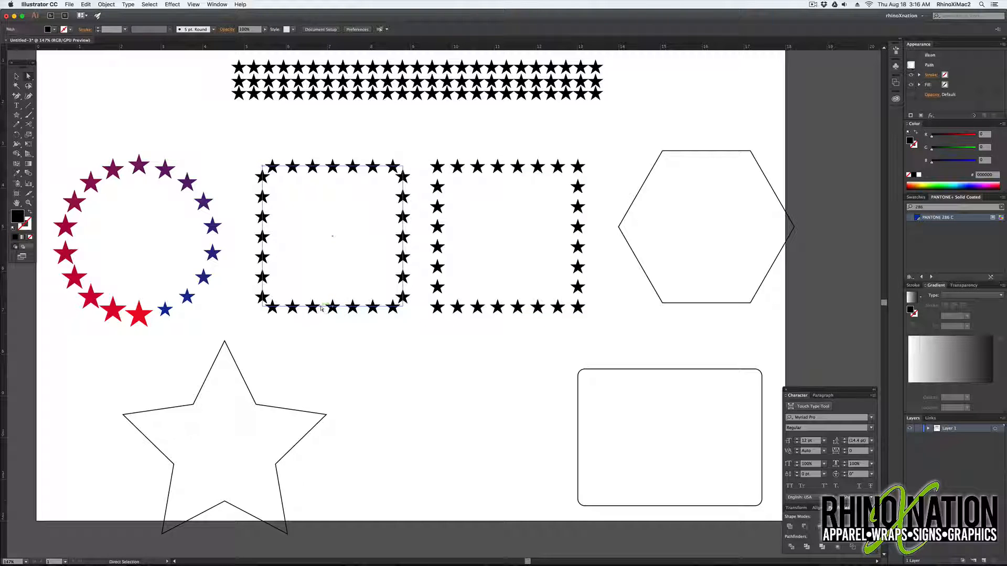
left_click_drag(333, 307, 344, 328)
key("super+z")
key("super+z")
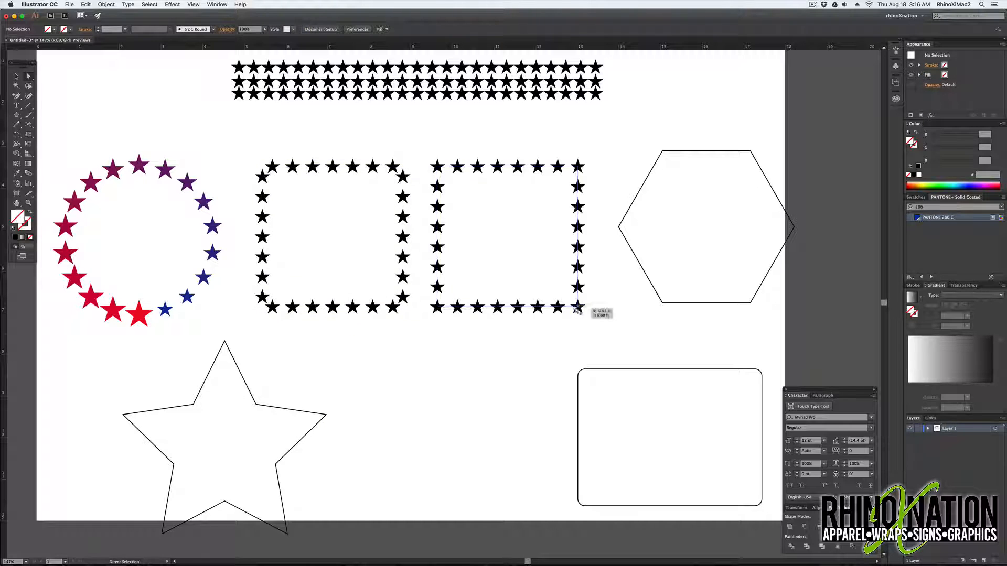
Try moving the end star at the bottom-right corner of the right star square, and undo the move
left_click(578, 307)
left_click_drag(567, 321, 563, 325)
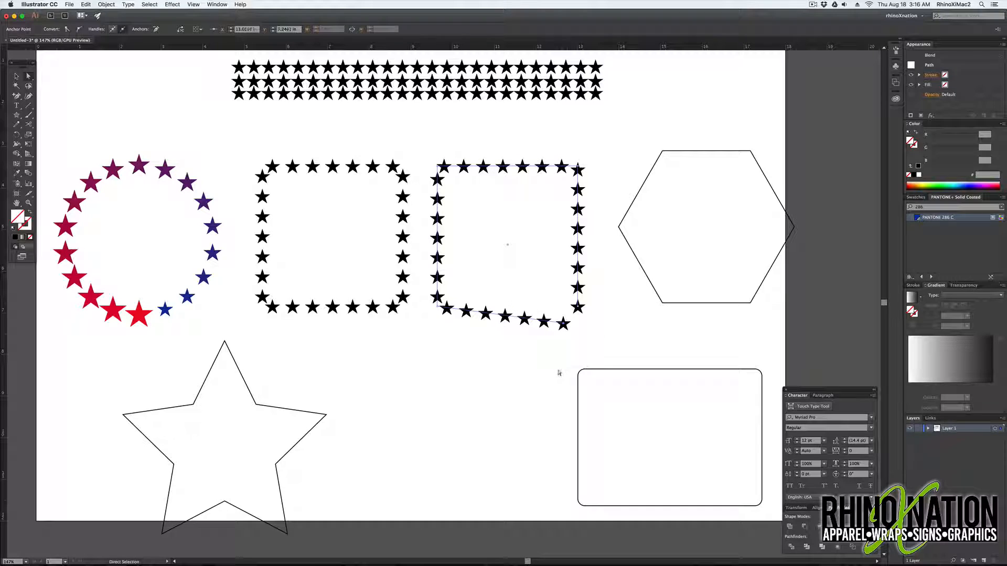
key("super+z")
key("super+z")
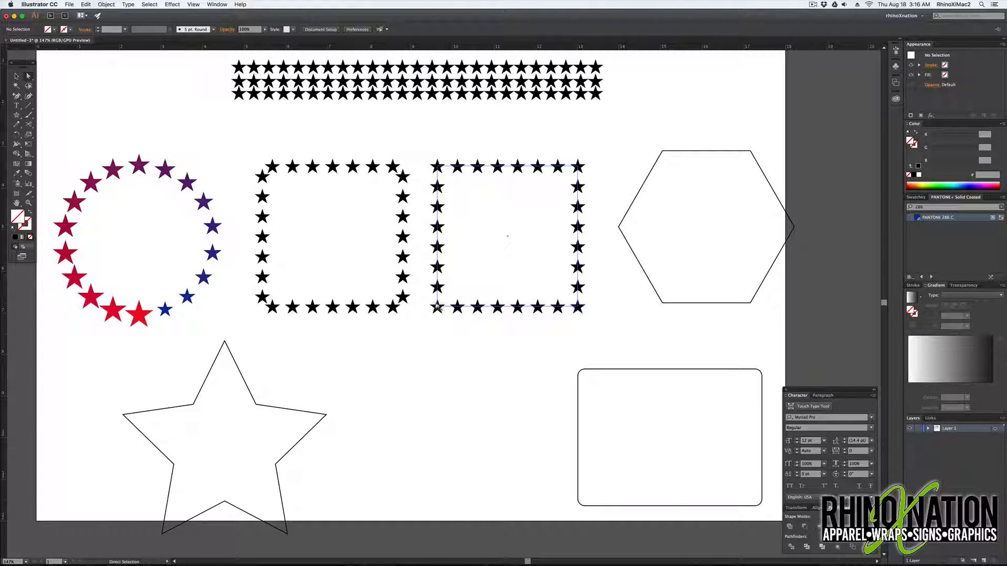
left_click(437, 226)
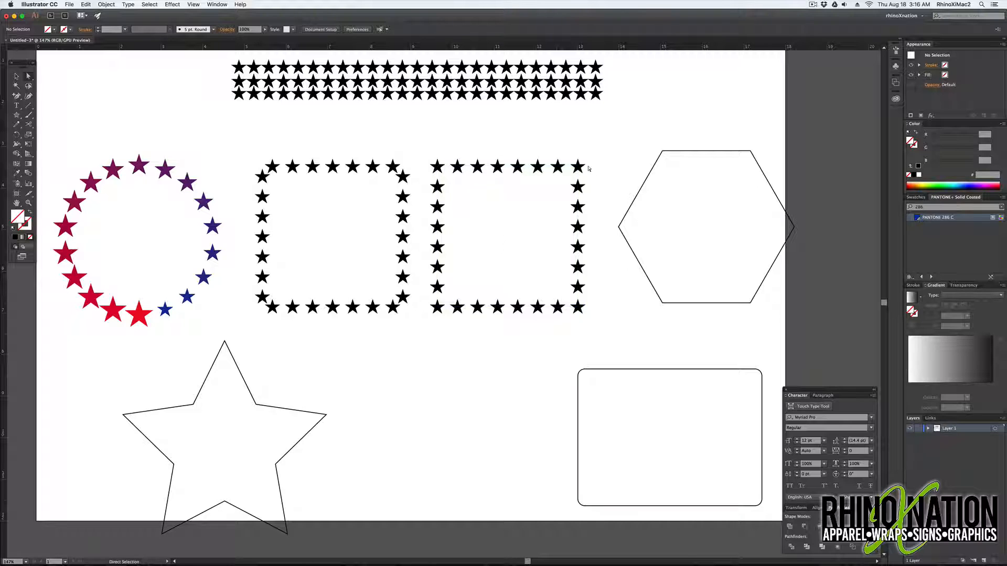
Open the left star square's blend options with preview on, using Specified Steps, and raise the number of steps to 31
left_click(330, 305)
key("v")
left_click(316, 166)
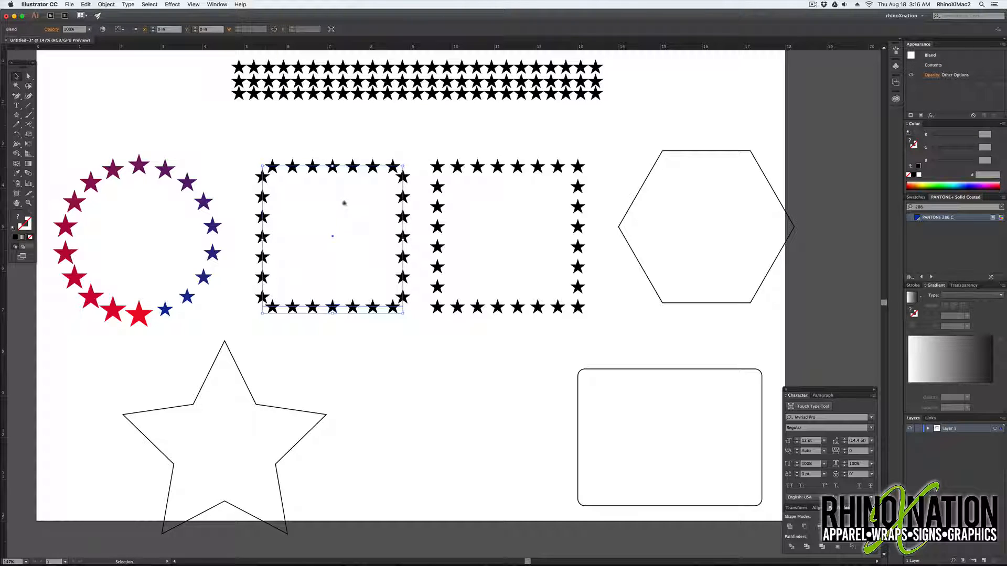
left_click(107, 4)
mouse_move(131, 176)
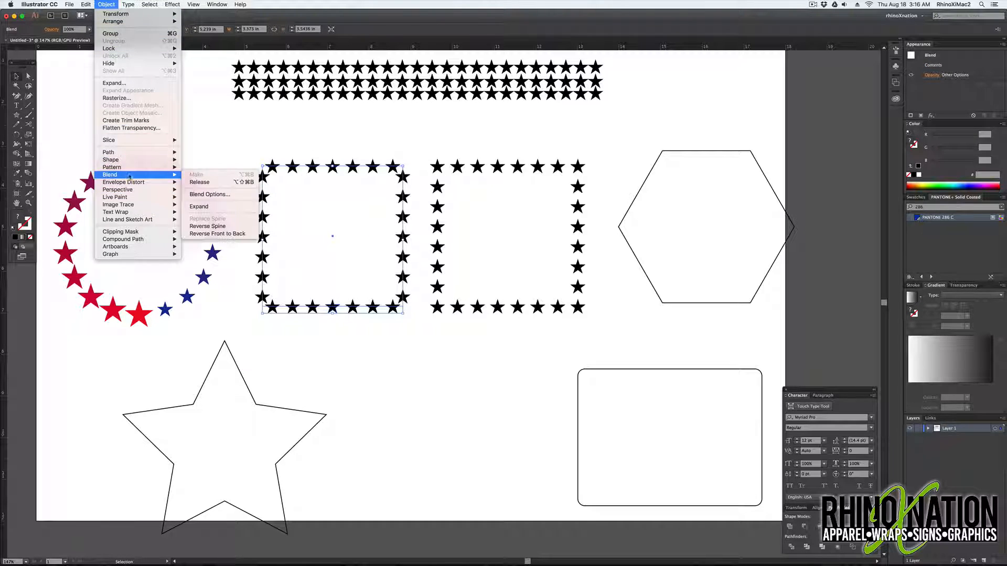
left_click(206, 197)
left_click_drag(478, 211, 634, 211)
left_click(575, 227)
left_click(568, 244)
left_click(525, 263)
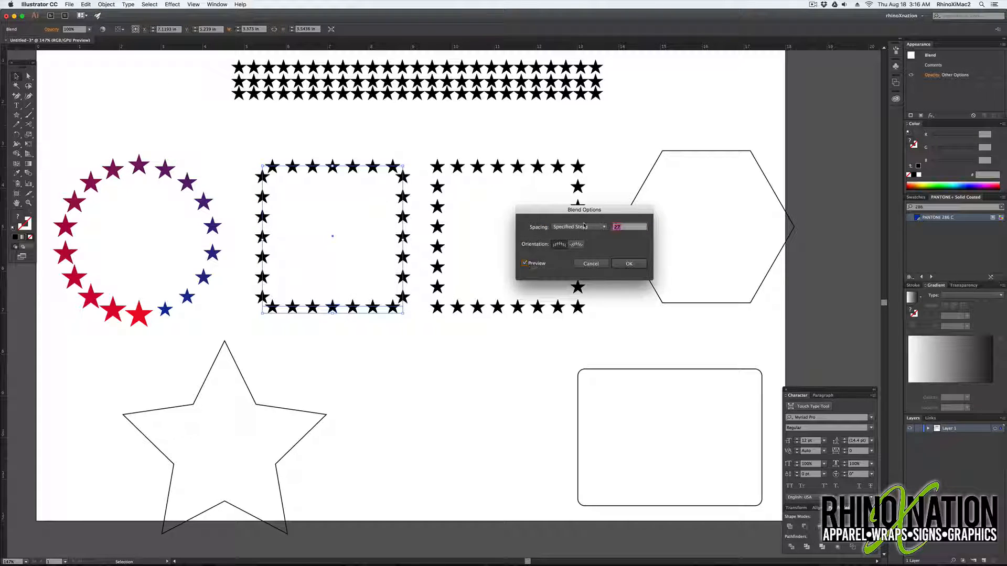
key("Up")
key("Up")
key("Up")
key("Up")
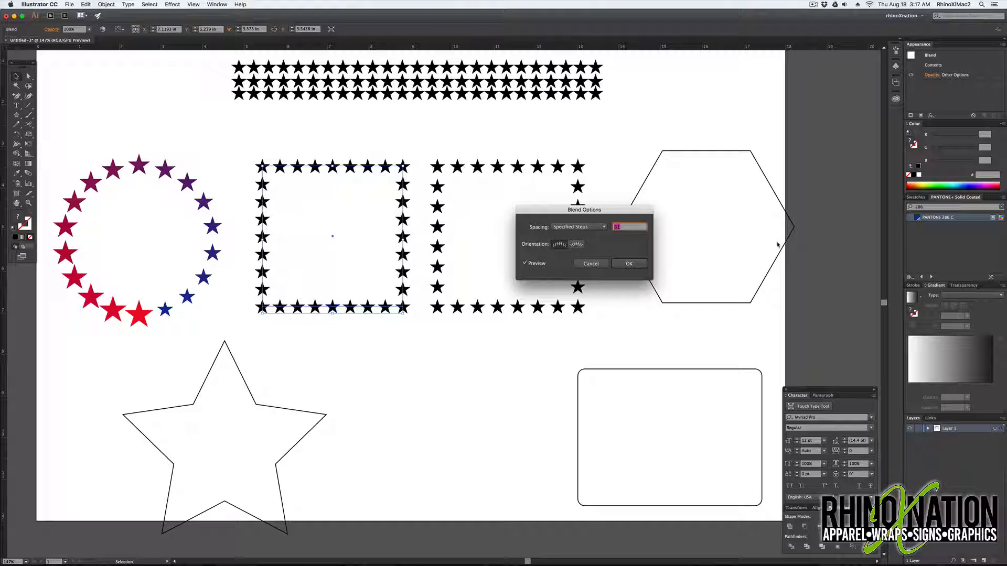
Preview progressively fewer blend steps on the left star square, lowering the count through 23, 15 and 7 to 3
key("Down")
key("Down")
key("Down")
key("Down")
key("Down")
key("Down")
key("Down")
key("Down")
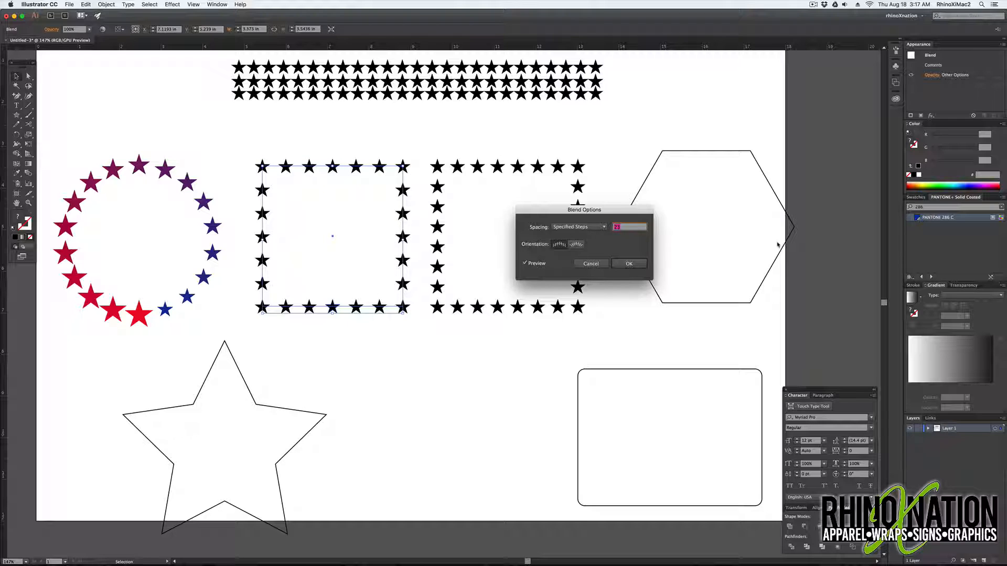
key("Down")
key("Down")
key("Down")
key("Down")
key("Down")
key("Down")
key("Down")
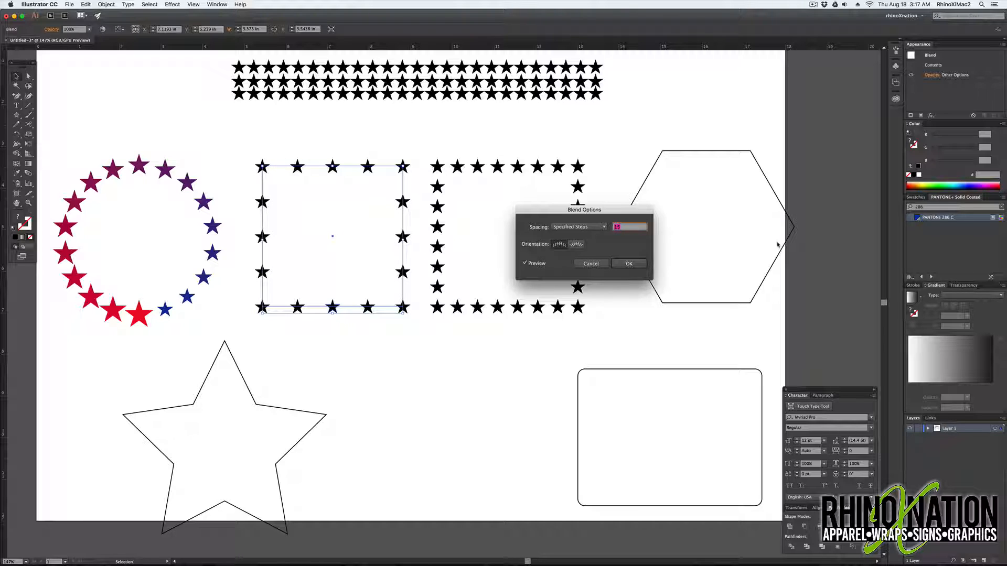
key("Down")
key("Down")
key("Down")
key("Down")
key("Down")
key("Down")
key("Down")
key("Down")
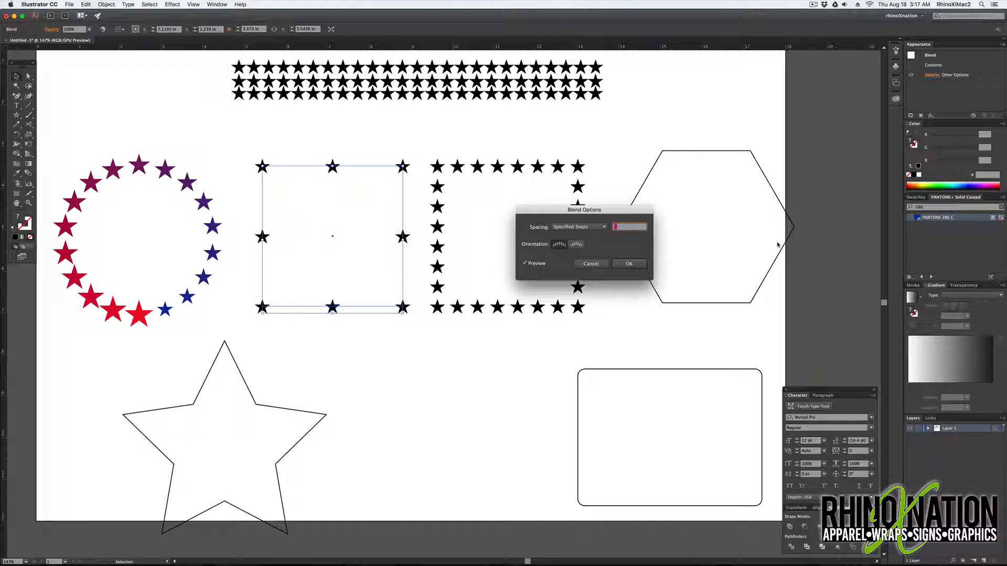
key("Down")
key("Down")
key("Down")
key("Down")
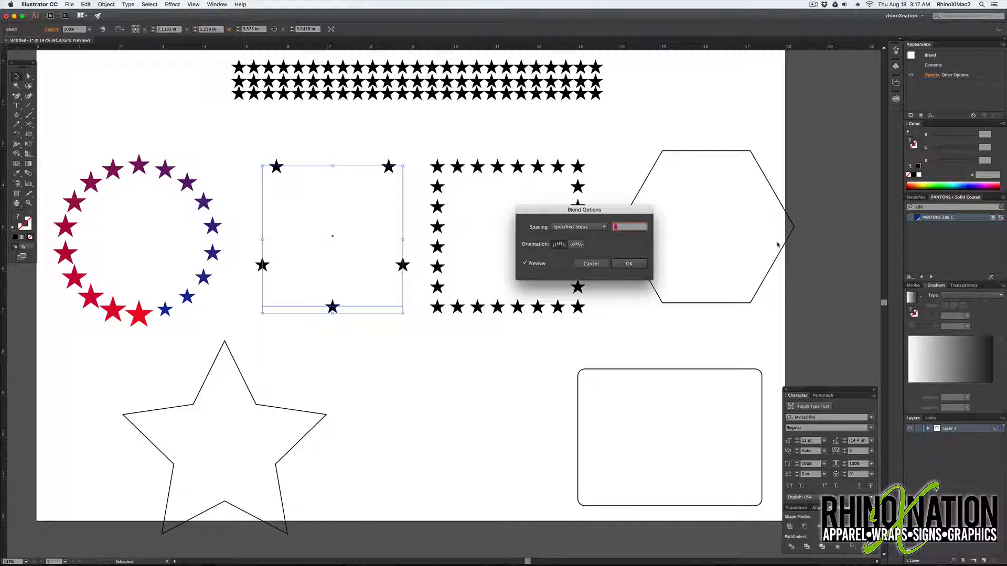
Raise the left star square's blend to 15 specified steps, check the spacing choices, and accept the options
key("Down")
key("Up")
key("Up")
key("Up")
key("Up")
key("Up")
key("Up")
left_click(579, 229)
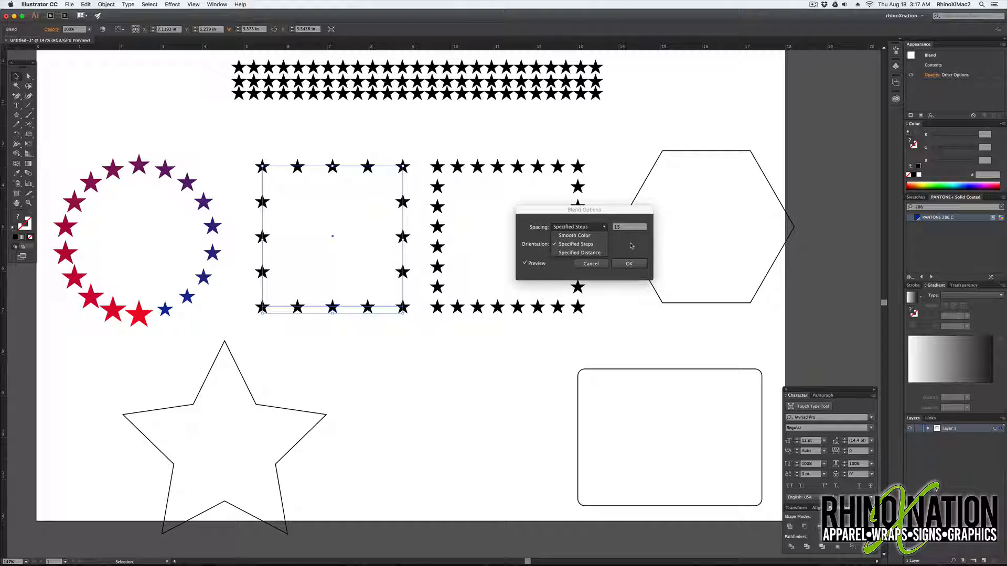
left_click(631, 245)
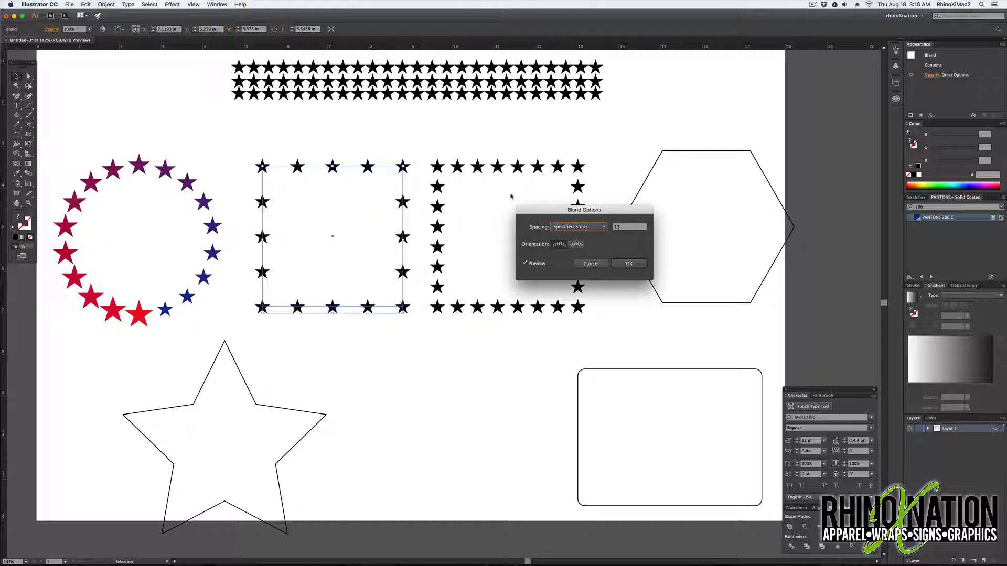
left_click(629, 264)
Resize the left and right star squares to 3 in wide by 3 in high each
left_click_drag(375, 148, 497, 218)
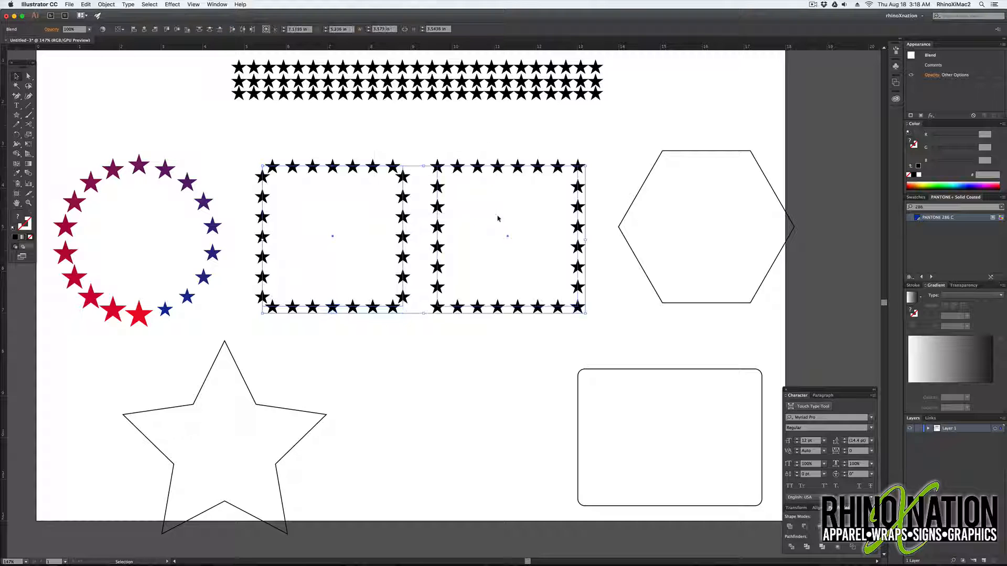
left_click_drag(344, 143, 360, 189)
double_click(253, 30)
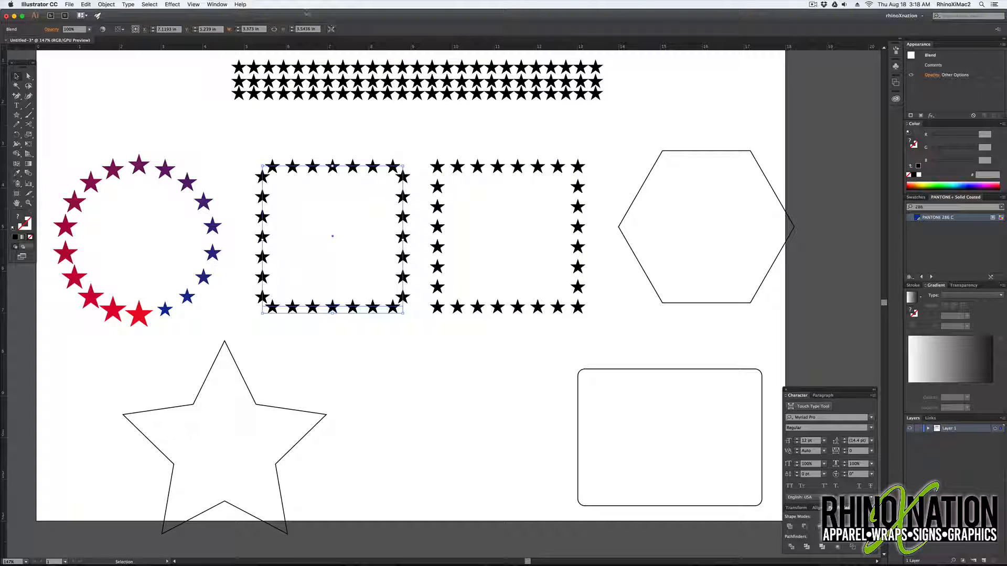
type("3")
key("Tab")
type("3")
key("Tab")
left_click_drag(497, 146, 545, 215)
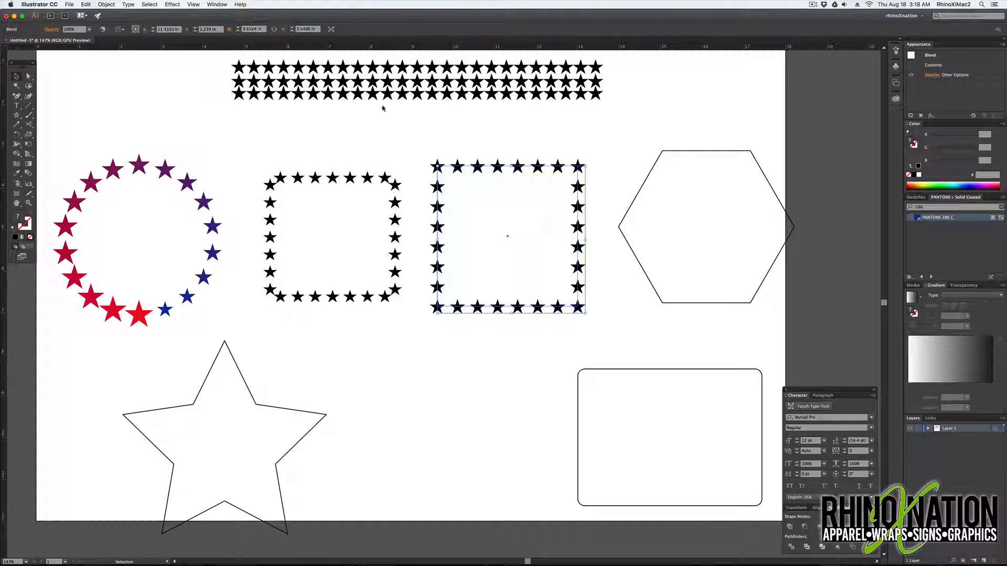
left_click(263, 30)
Switch the left star square's blend spacing to Specified Distance with preview on, and set the distance to 1.5 in
left_click(105, 5)
mouse_move(115, 174)
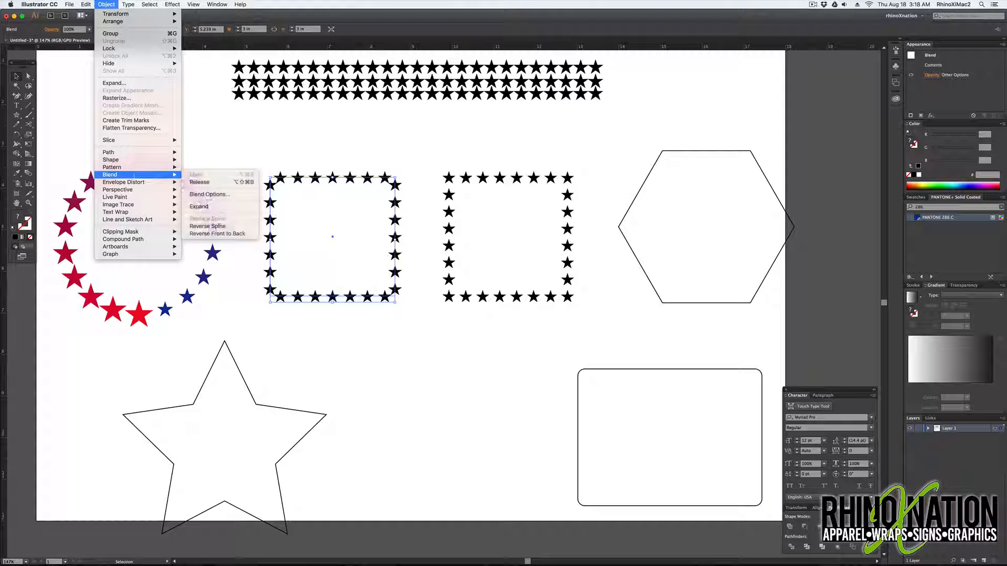
left_click(224, 196)
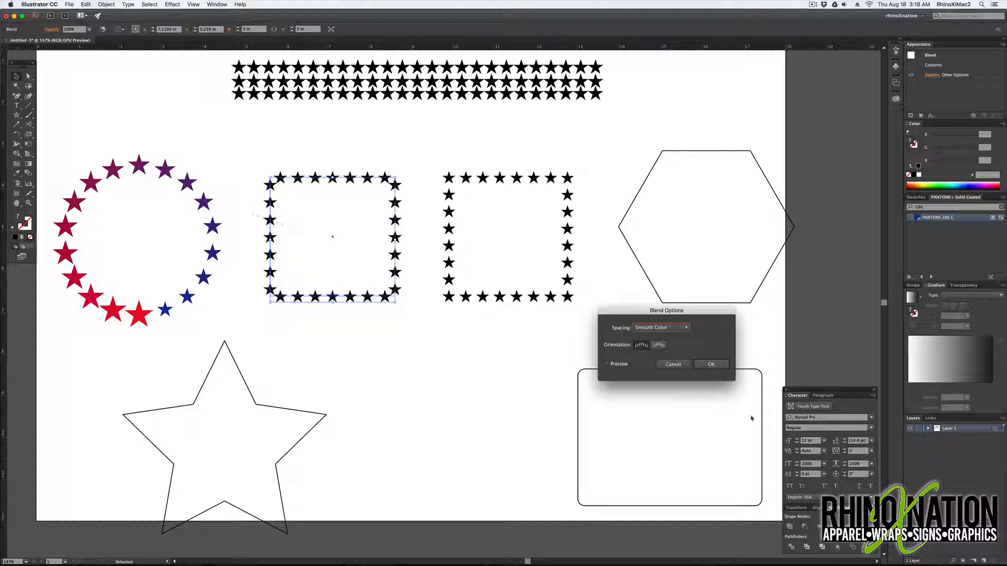
left_click(661, 327)
left_click(659, 352)
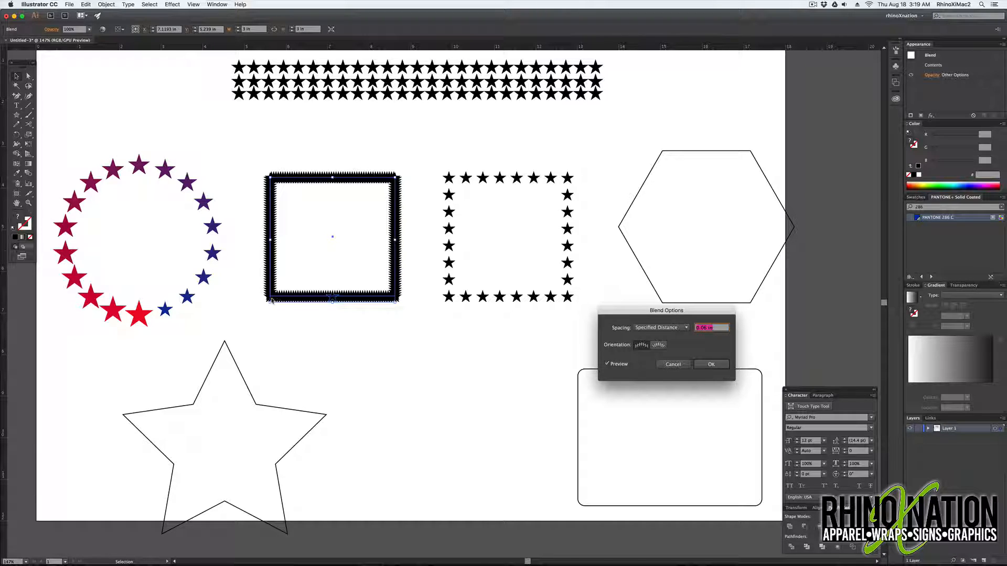
type("1.5")
key("Tab")
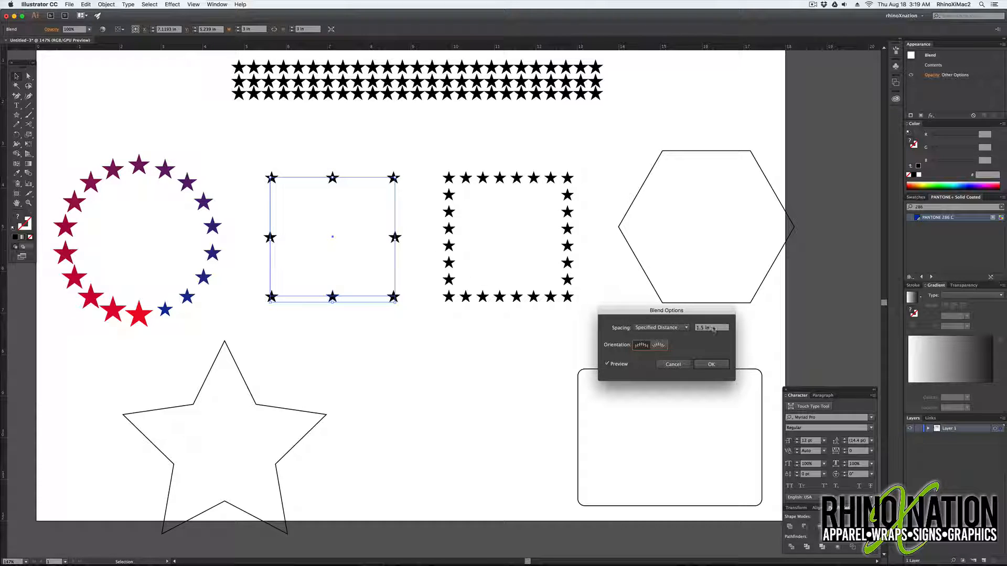
Reduce the left star square's spacing distance to 0.75 in, tighten it further, and accept the blend options
left_click_drag(722, 330, 691, 328)
key("BackSpace")
key("Tab")
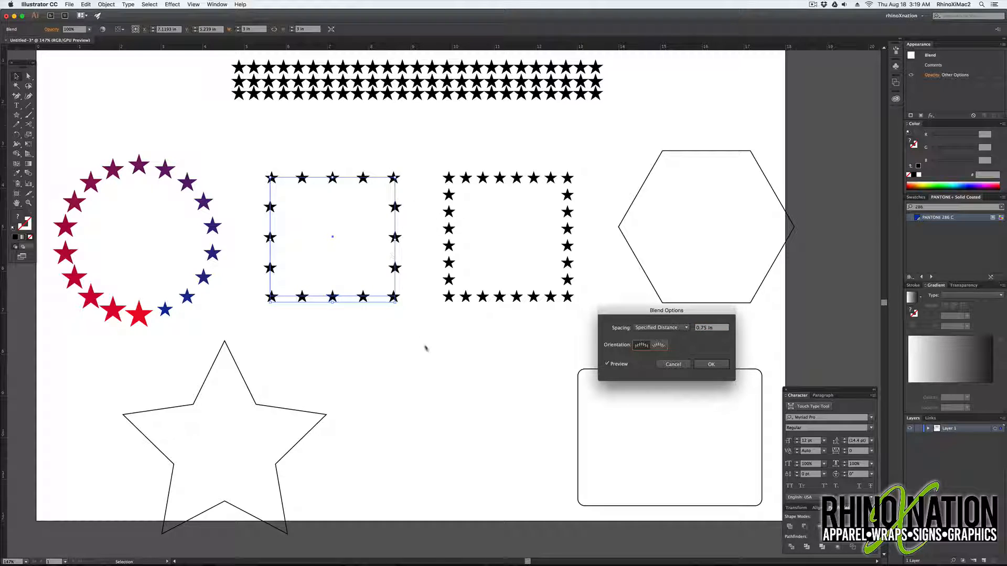
left_click(712, 364)
Preview the right star square's blend with Specified Steps spacing and raise it to 43 steps
left_click(512, 273)
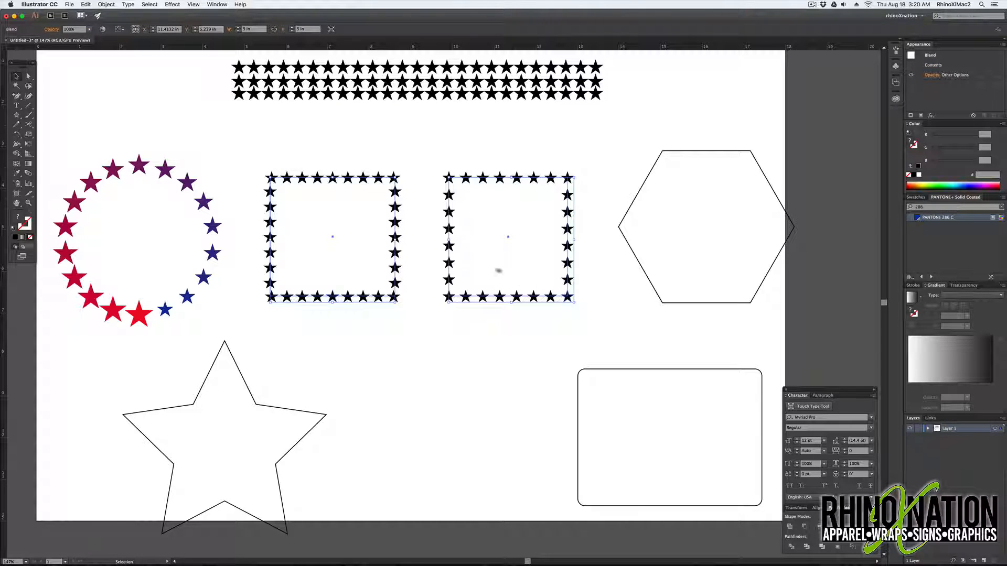
left_click(106, 4)
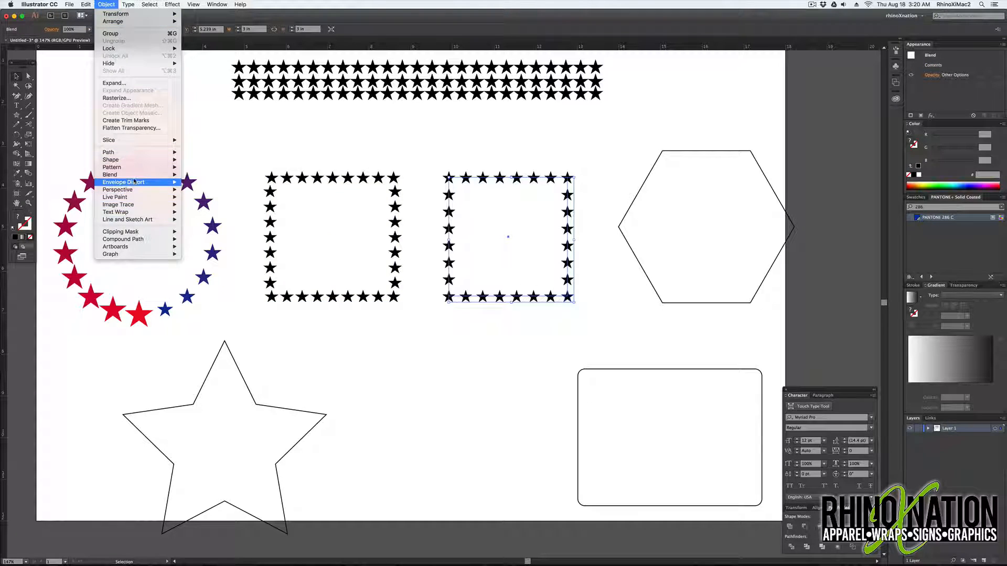
mouse_move(137, 174)
left_click(215, 194)
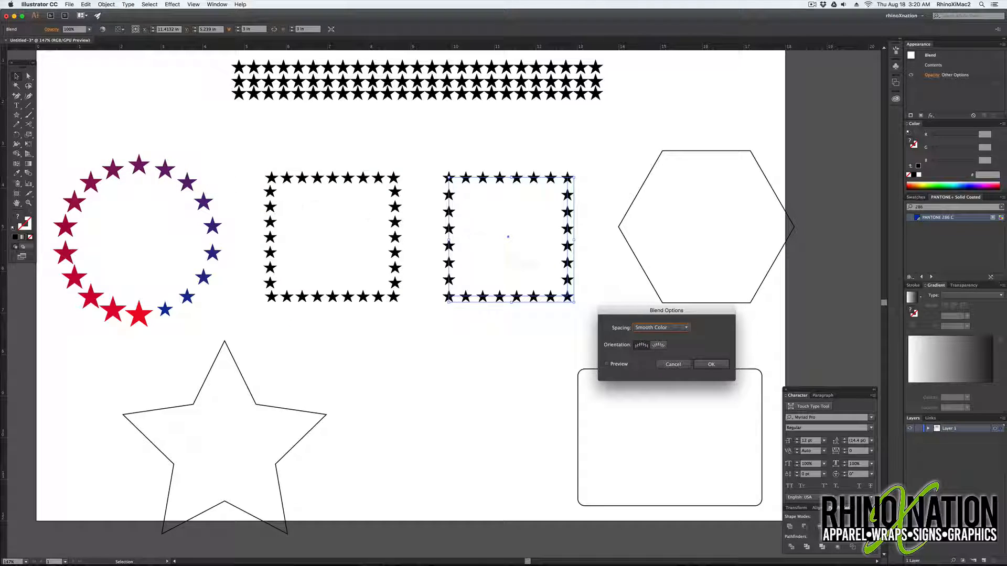
left_click(673, 290)
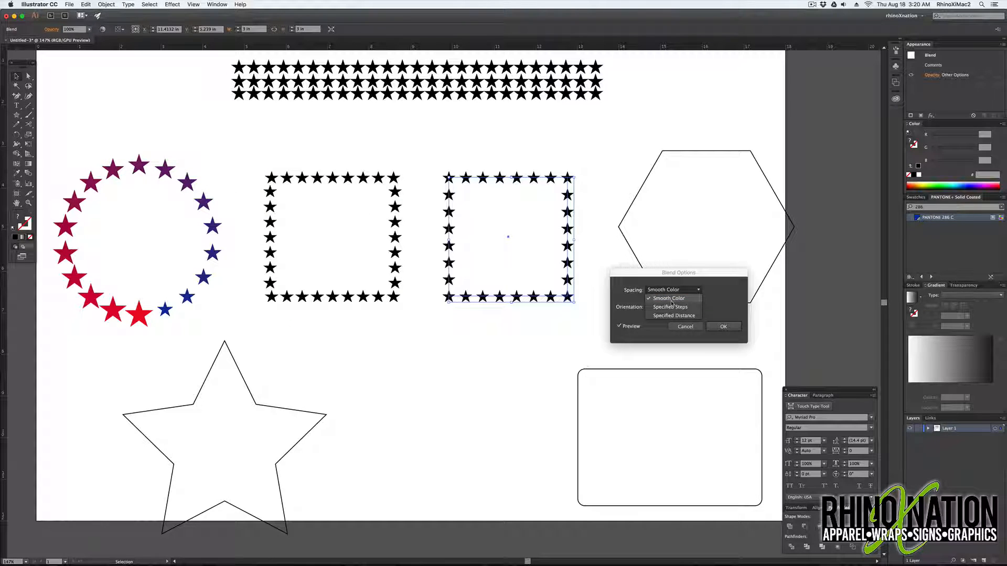
left_click(670, 307)
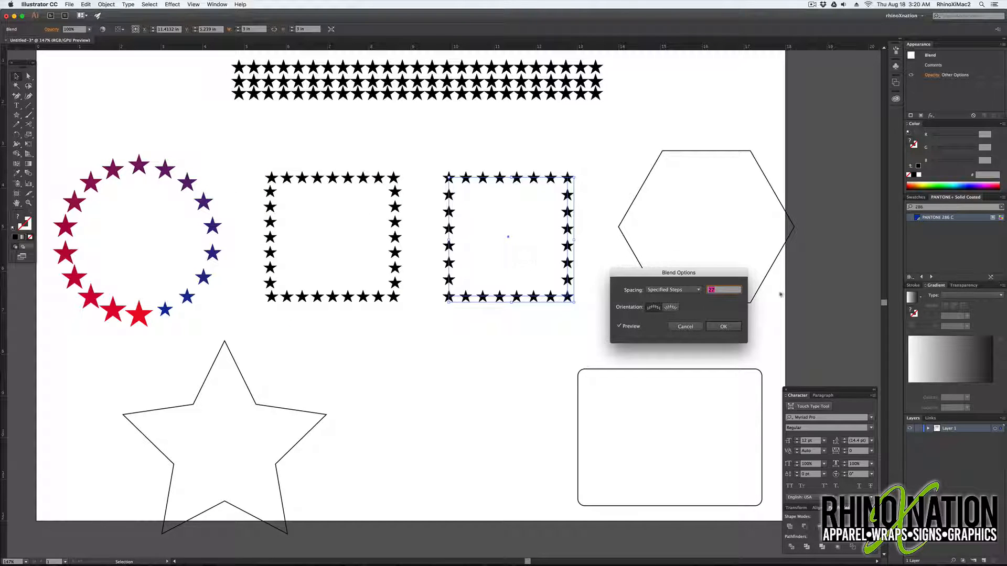
key("Up")
key("Up")
key("Up")
key("Up")
key("Up")
key("Up")
key("Up")
key("Up")
key("Up")
key("Up")
key("Up")
key("Up")
key("Up")
key("Up")
key("Up")
key("Up")
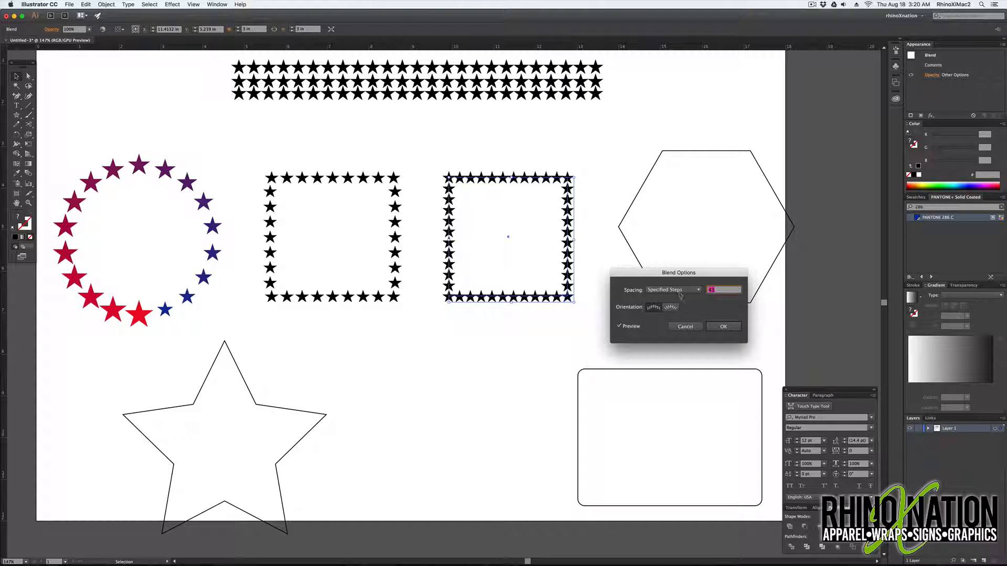
Switch the right star square's blend spacing to Specified Distance and set the distance to 3 in
left_click(682, 298)
left_click(681, 318)
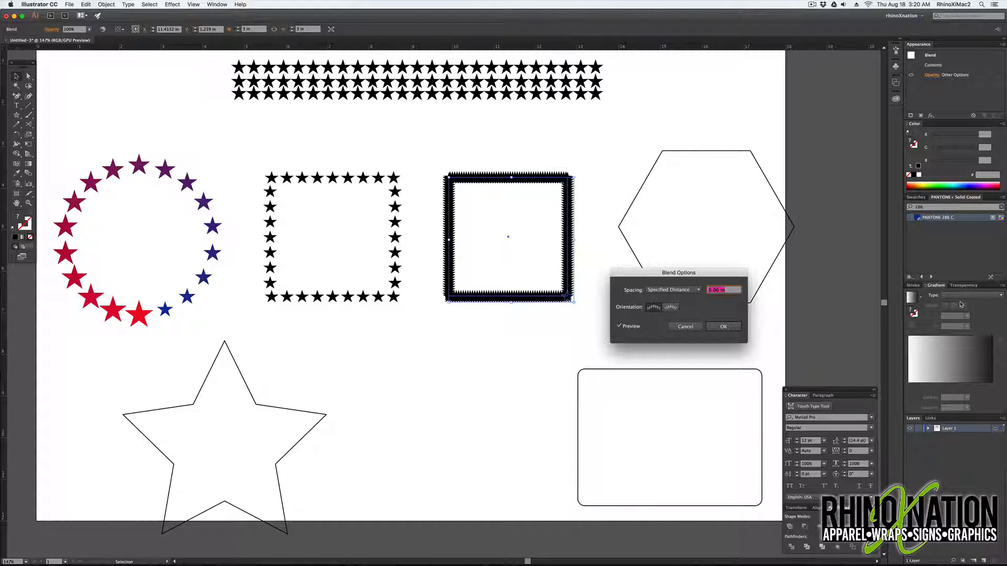
key("BackSpace")
type("3")
key("Tab")
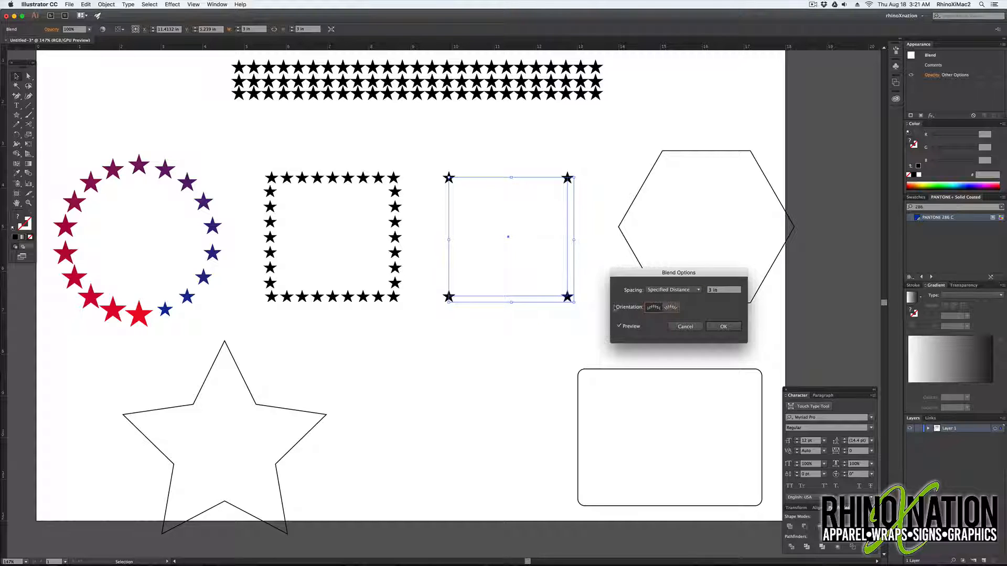
left_click(731, 289)
key("Tab")
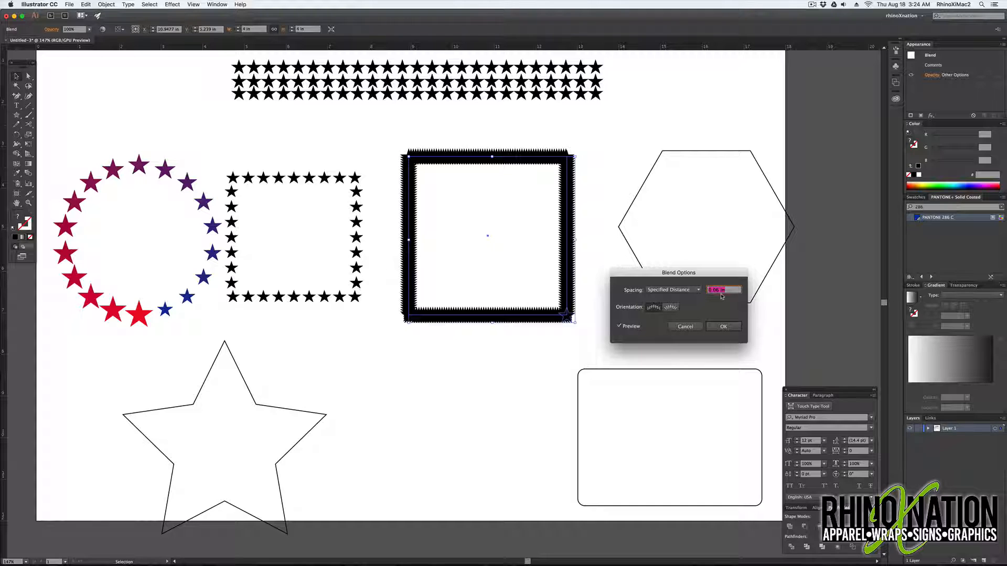
Try Specified Distance spacings of 4 in and 2 in on the enlarged 4 in star square
type("4")
key("Tab")
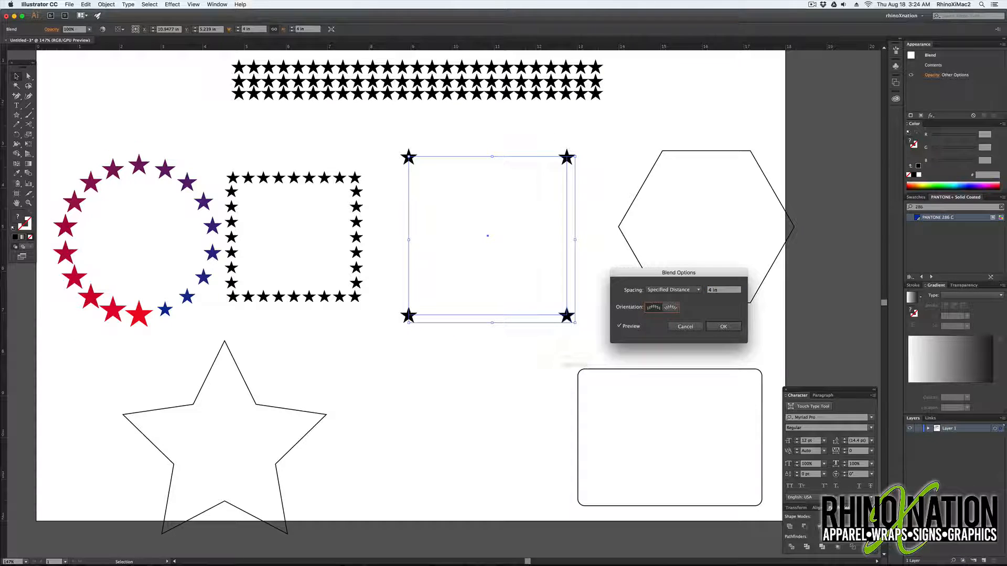
left_click(728, 294)
type("2")
key("Tab")
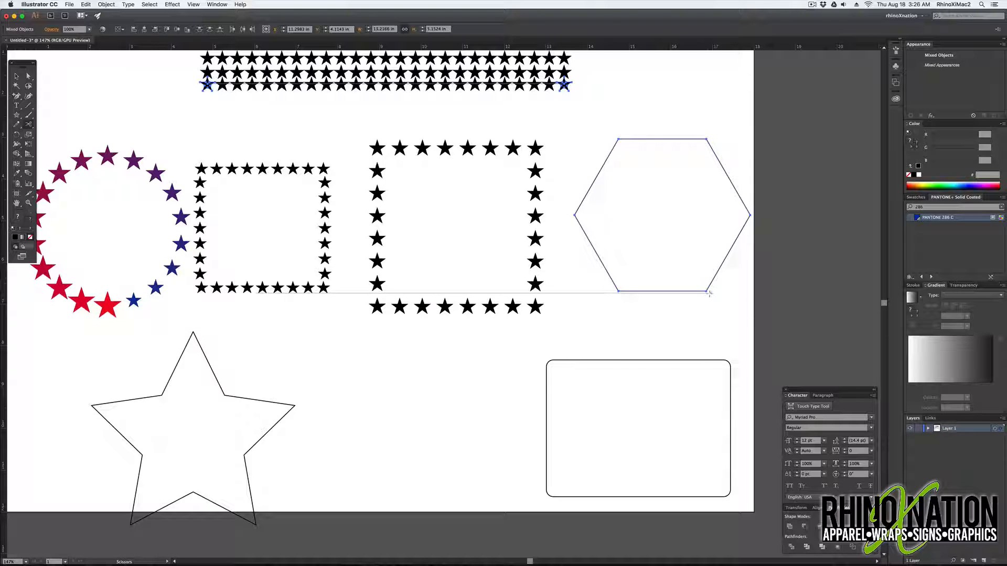
Wrap the selected star row around the cut hexagon by replacing the blend's spine
key("v")
left_click(107, 4)
mouse_move(142, 175)
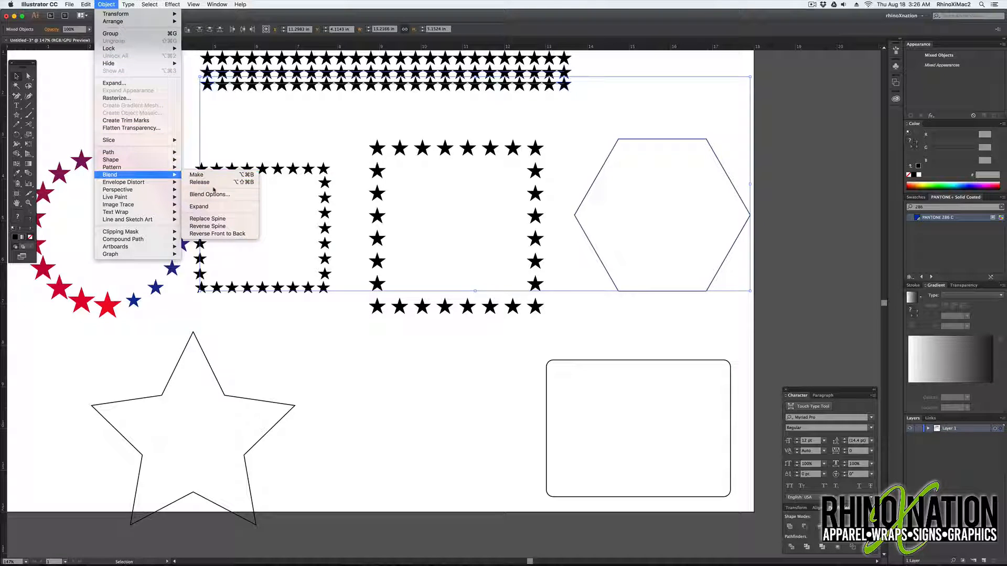
left_click(210, 218)
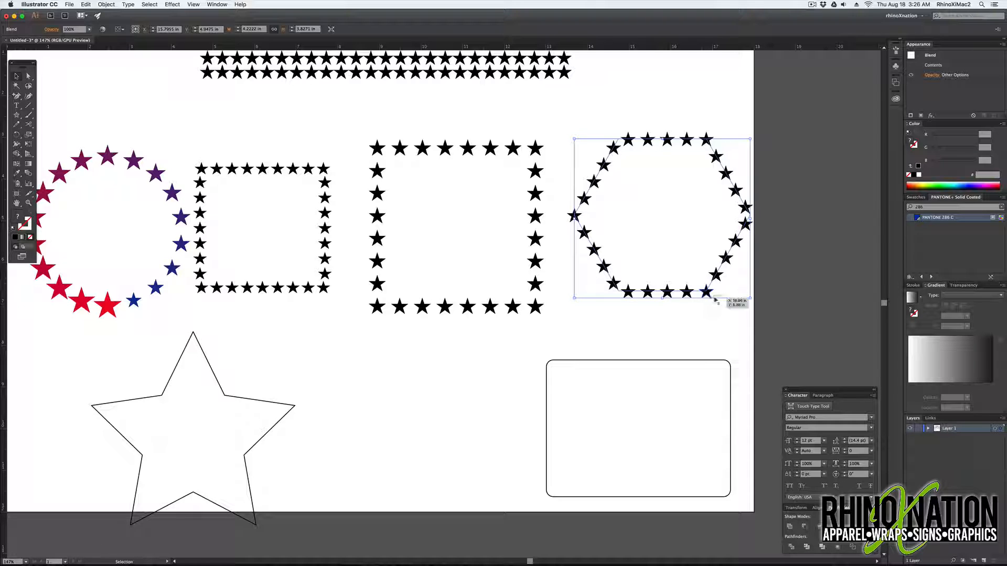
Move the rounded rectangle beneath the large star square and increase its corner radius to about 0.44 in
left_click(616, 386)
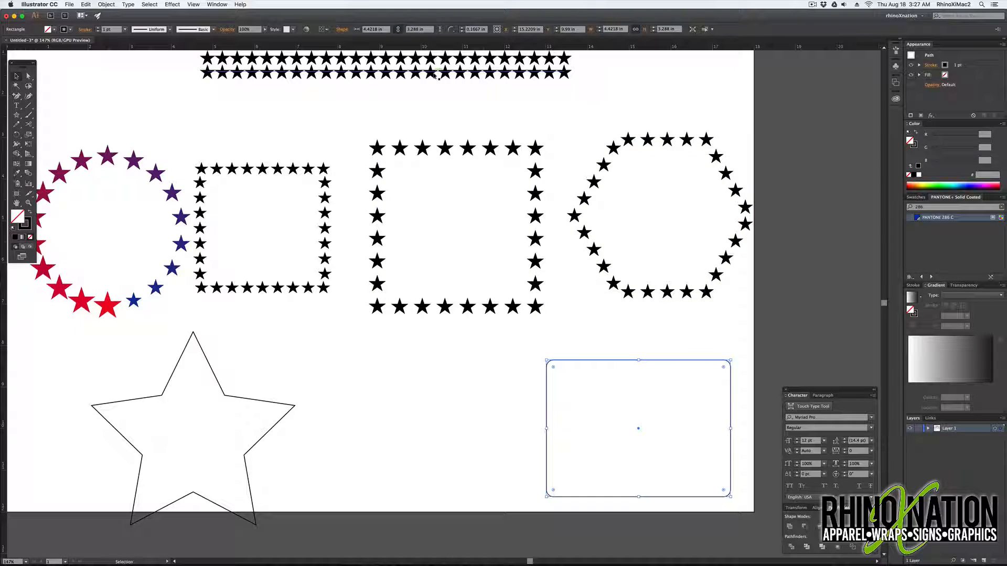
left_click(434, 73, "shift")
left_click(557, 338)
left_click_drag(591, 360, 462, 345)
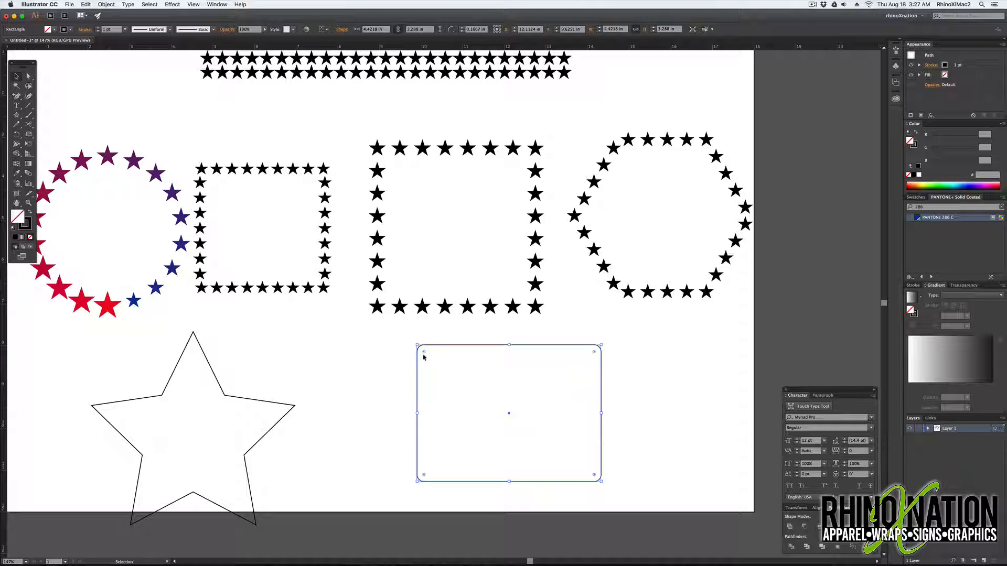
left_click_drag(424, 353, 435, 363)
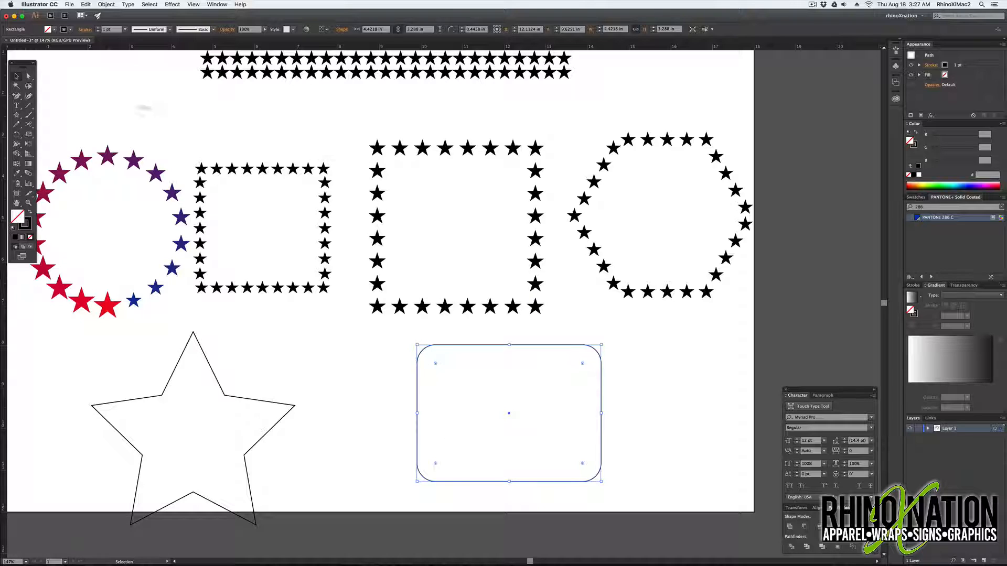
Cut the rounded rectangle's outline open at the middle of its bottom edge with the Scissors tool
key("c")
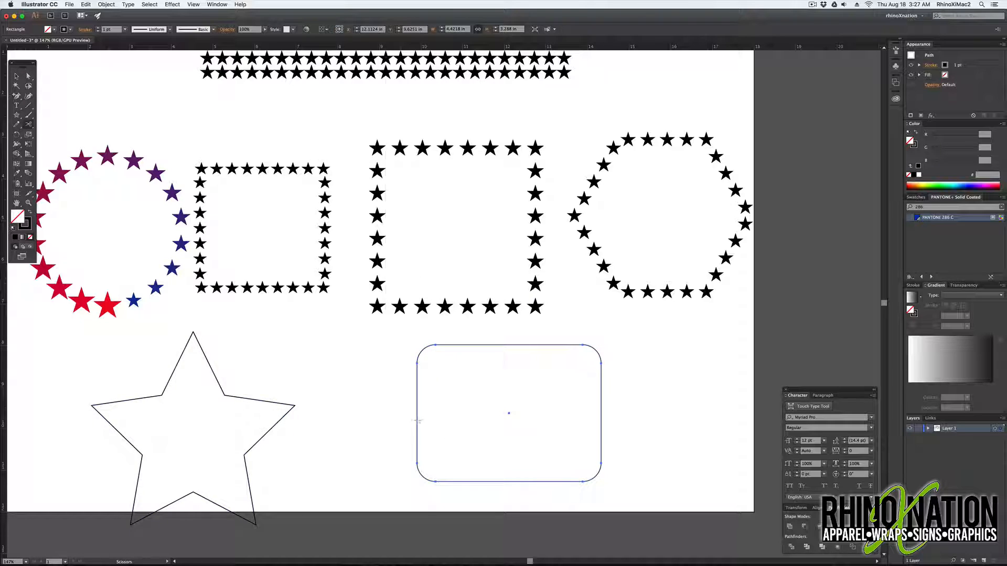
left_click(508, 481)
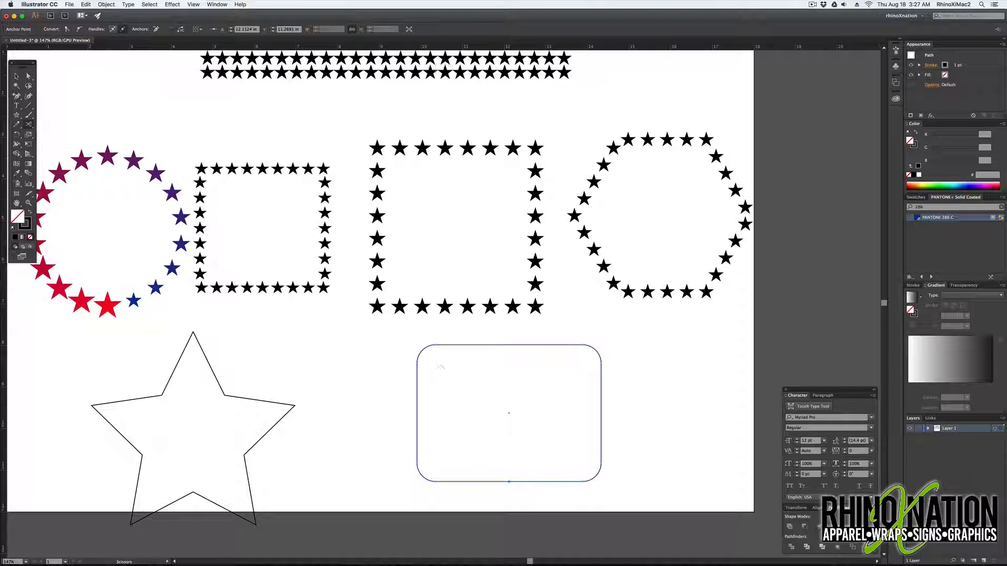
left_click(439, 367)
left_click(579, 301)
Move the lower star row down slightly and wrap it around the cut rounded rectangle by replacing its blend spine
key("v")
left_click_drag(424, 73, 424, 90)
left_click(509, 481, "shift")
left_click(106, 4)
mouse_move(135, 175)
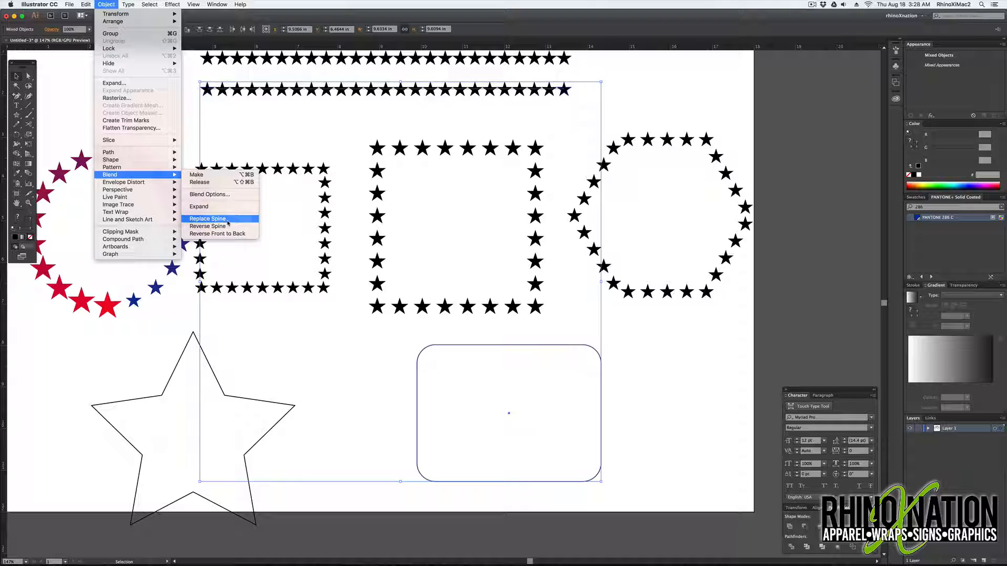
left_click(221, 217)
left_click(611, 479)
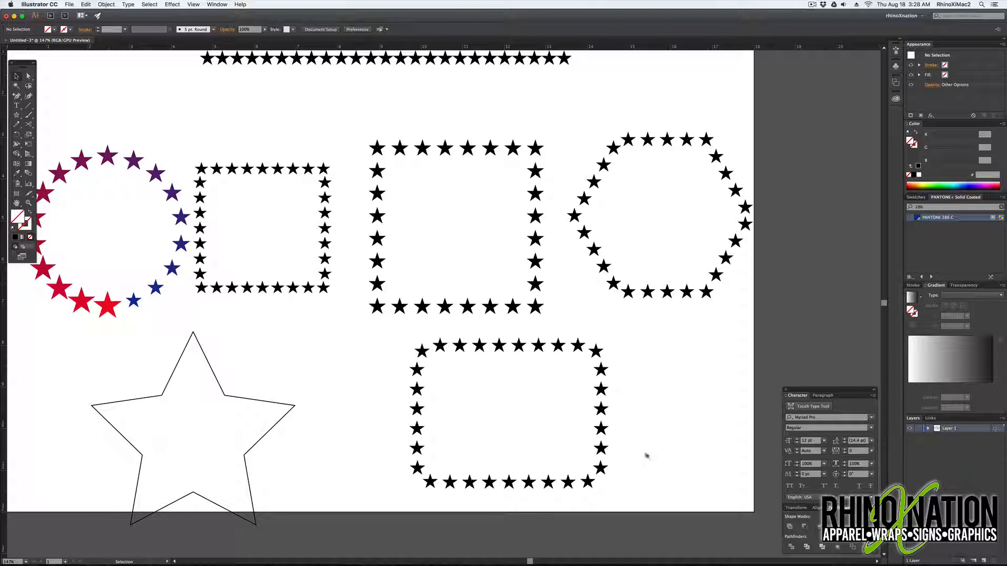
Raise the rounded rectangle's star blend to 38 specified steps with preview on
left_click(601, 468)
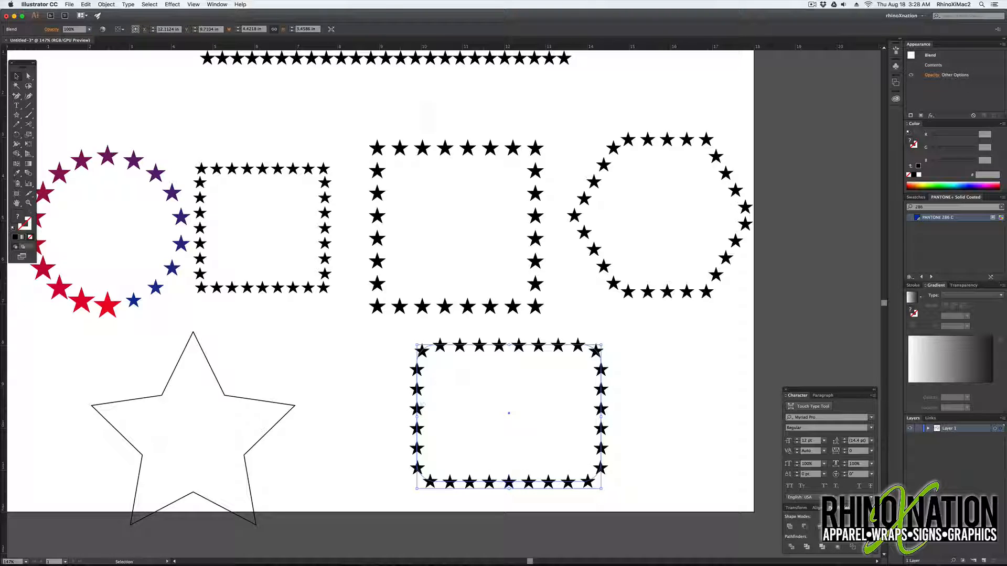
left_click(106, 4)
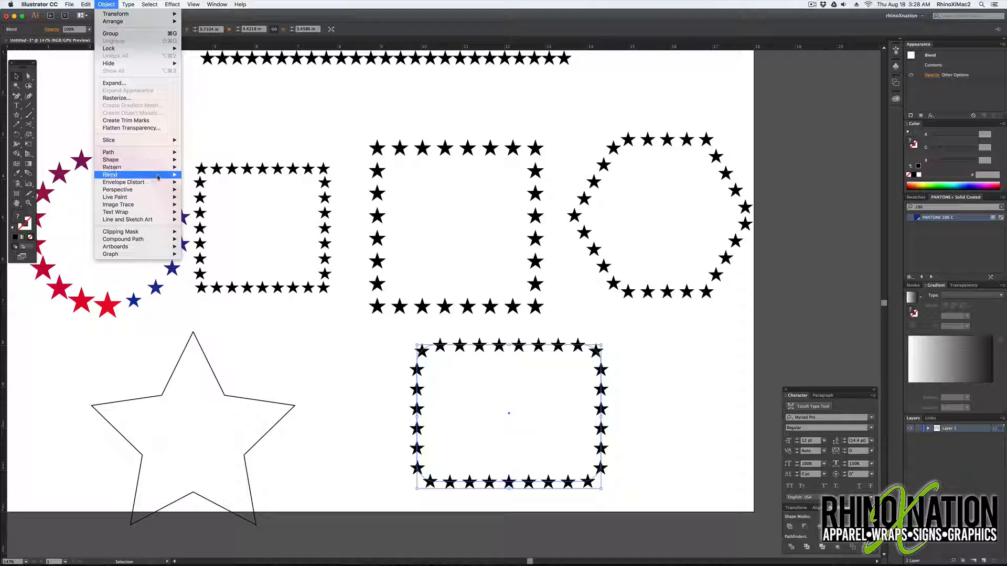
mouse_move(136, 174)
left_click(239, 194)
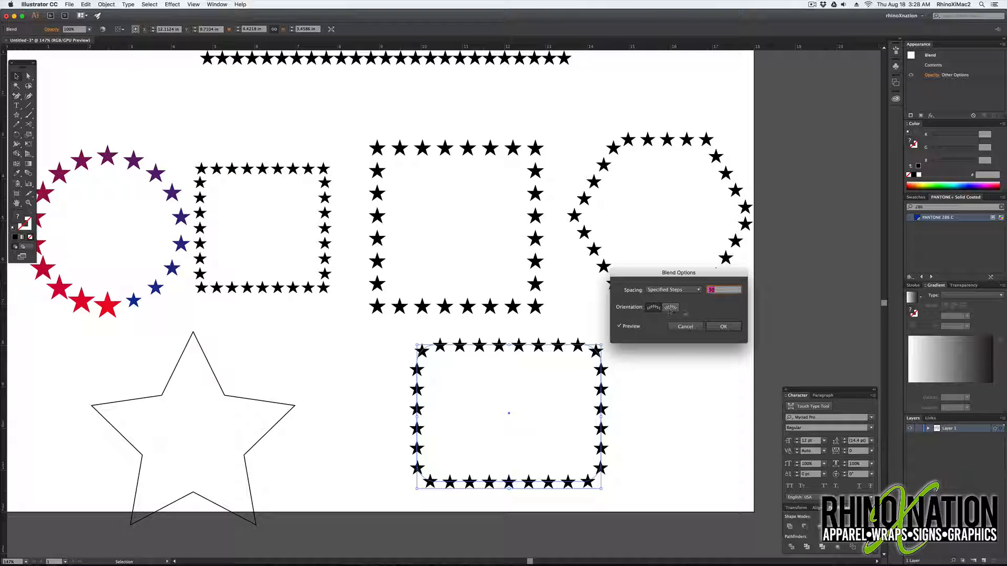
key("Up")
key("Up")
key("Up")
key("Up")
key("Up")
key("Up")
key("Up")
key("Up")
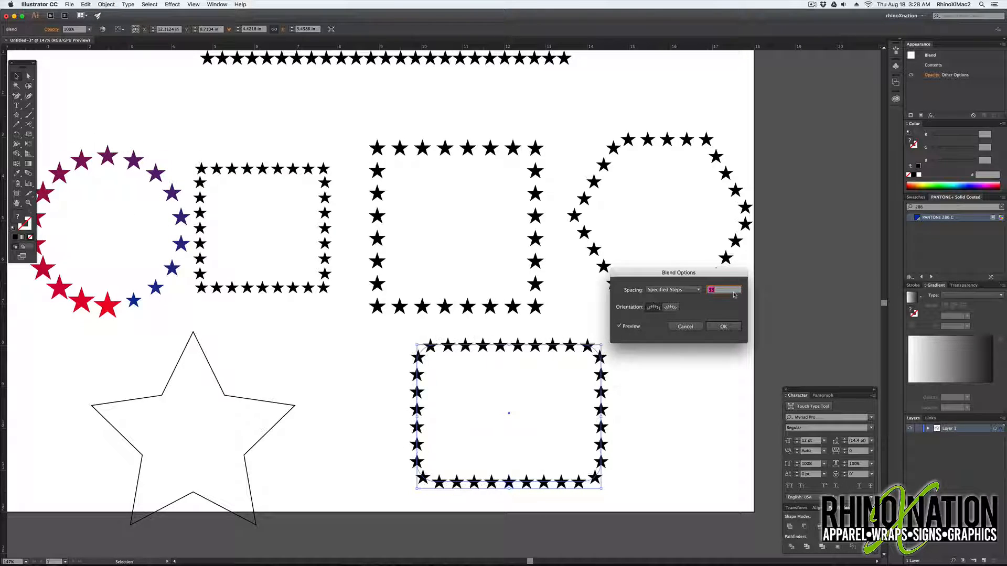
Compare the path and page orientations on the rounded rectangle's stars, and try a Specified Distance spacing of 1 in
left_click(671, 307)
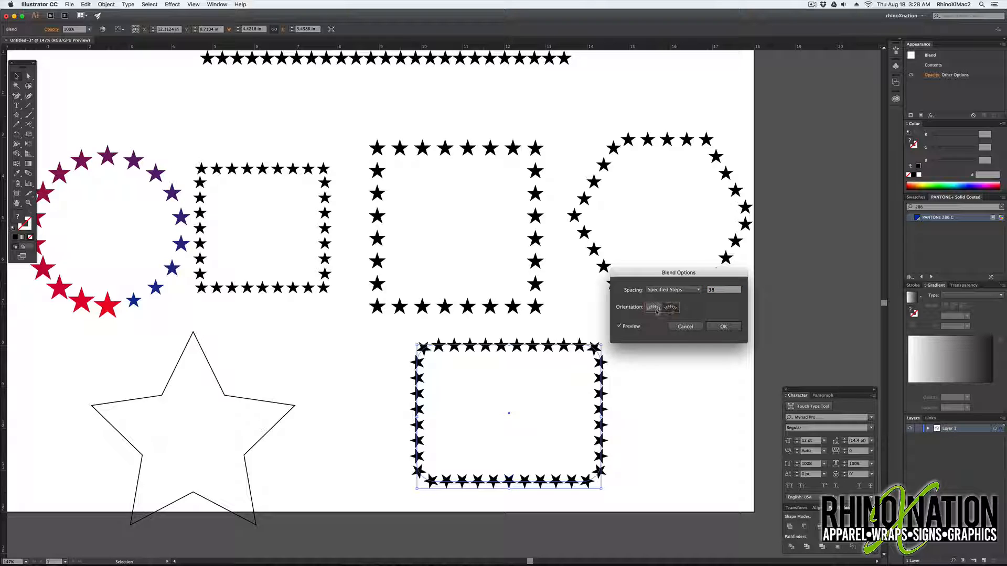
left_click(656, 309)
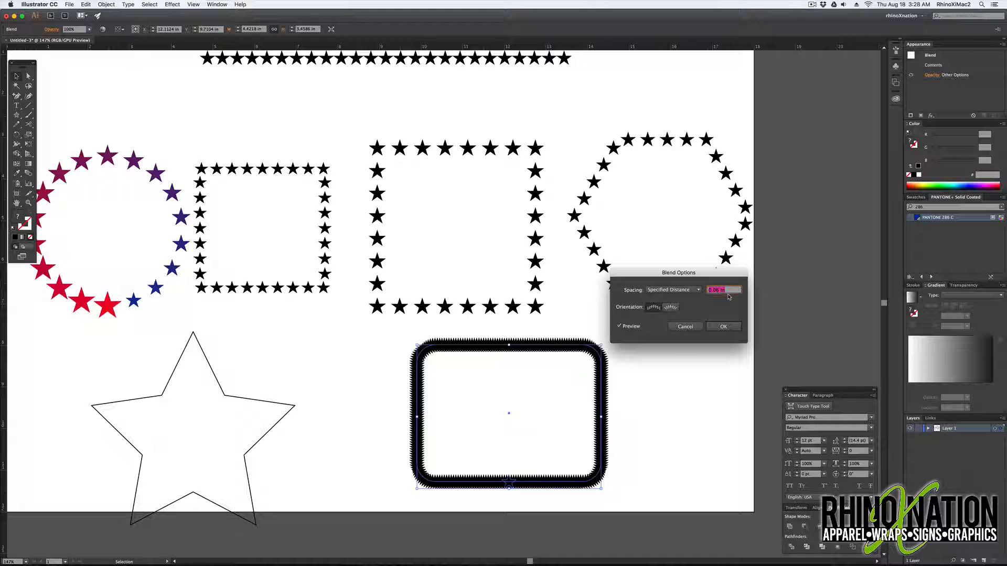
type("1")
key("Tab")
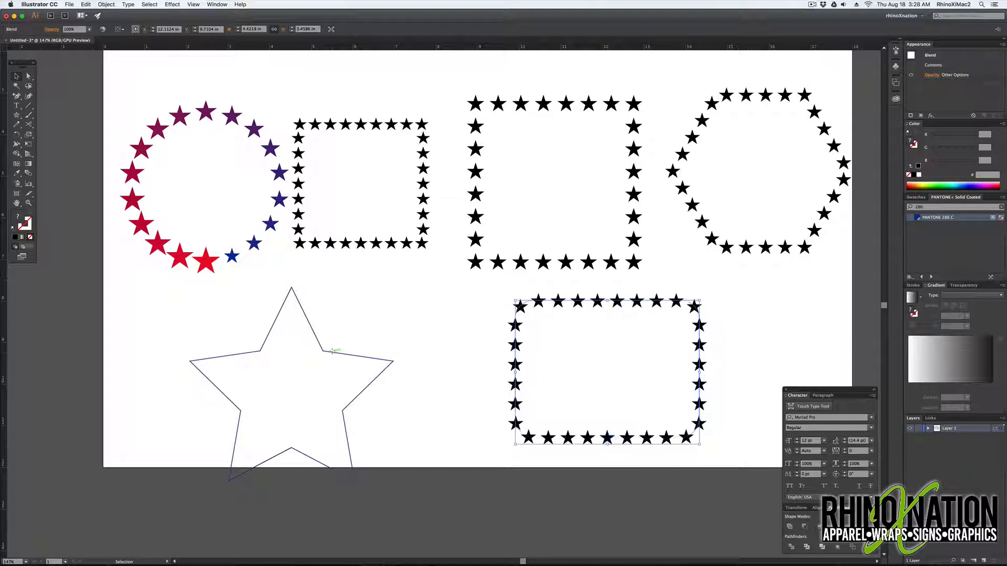
Move the large outlined star up so that it lies fully on the artboard
left_click_drag(332, 355, 382, 341)
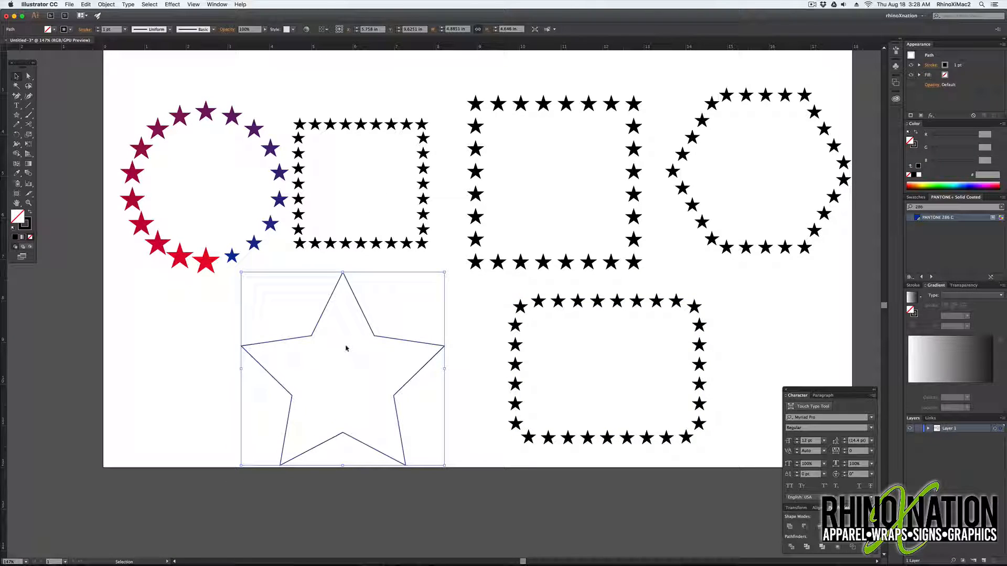
left_click(524, 254)
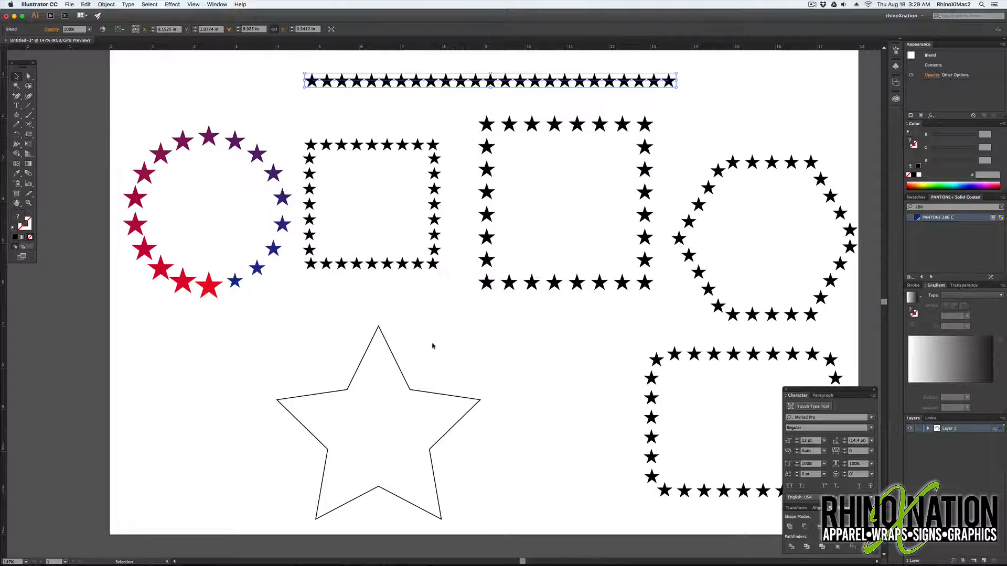
Try wrapping the remaining star row around the uncut outlined star by replacing its spine, and undo the replacement
left_click(438, 391, "shift")
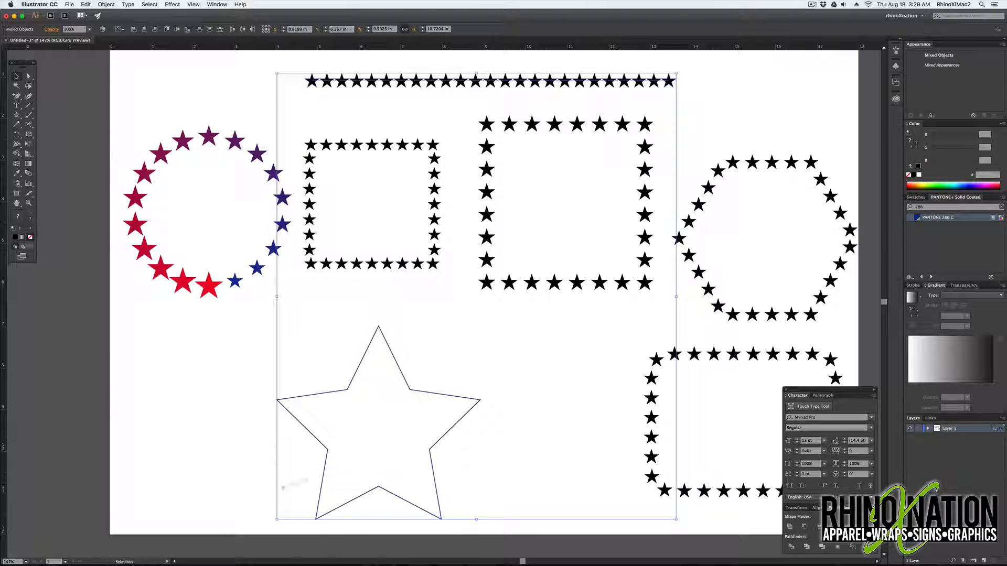
left_click(106, 4)
mouse_move(148, 175)
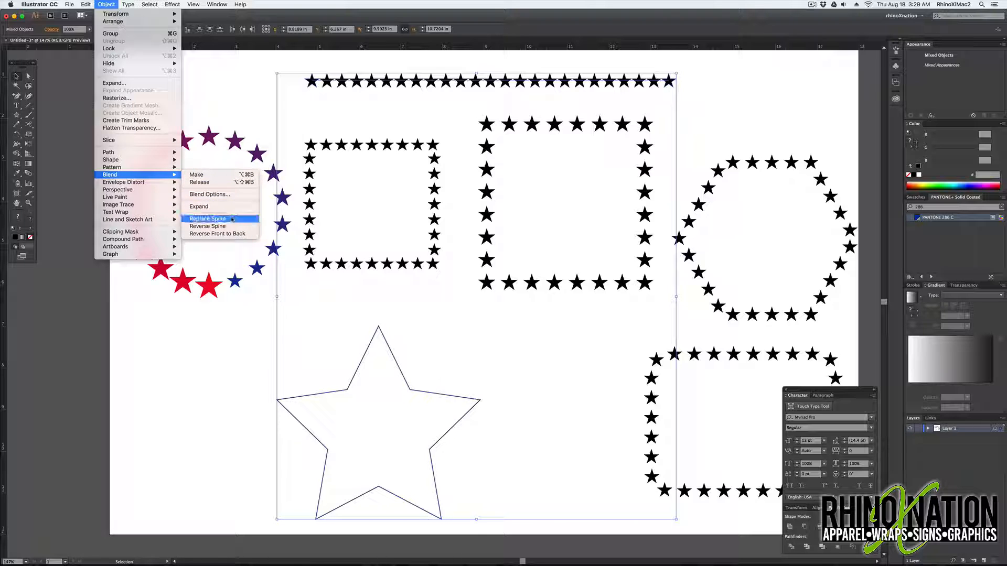
left_click(210, 219)
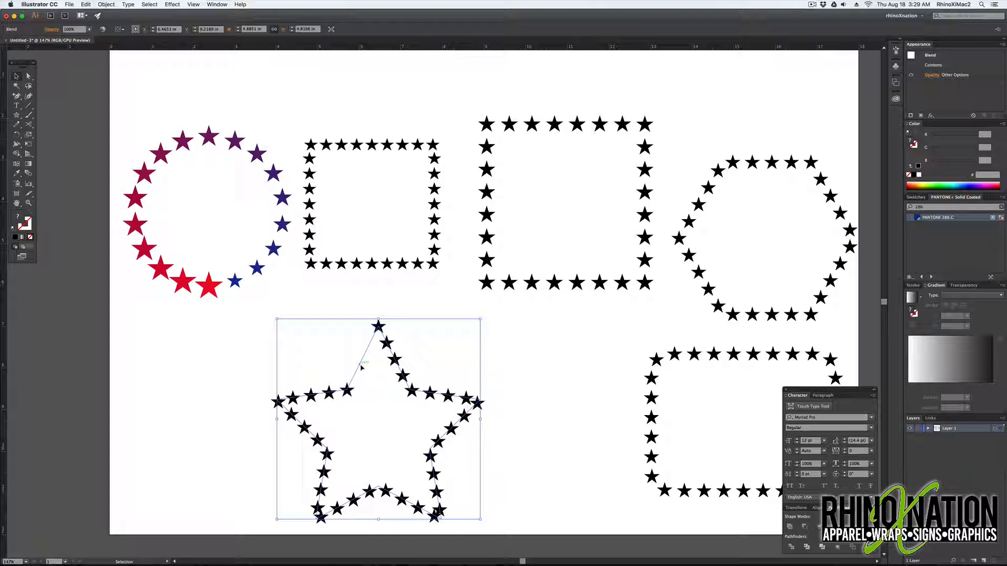
key("cmd+z")
Cut the outlined star's path open at its top point with the Scissors tool
left_click(28, 123)
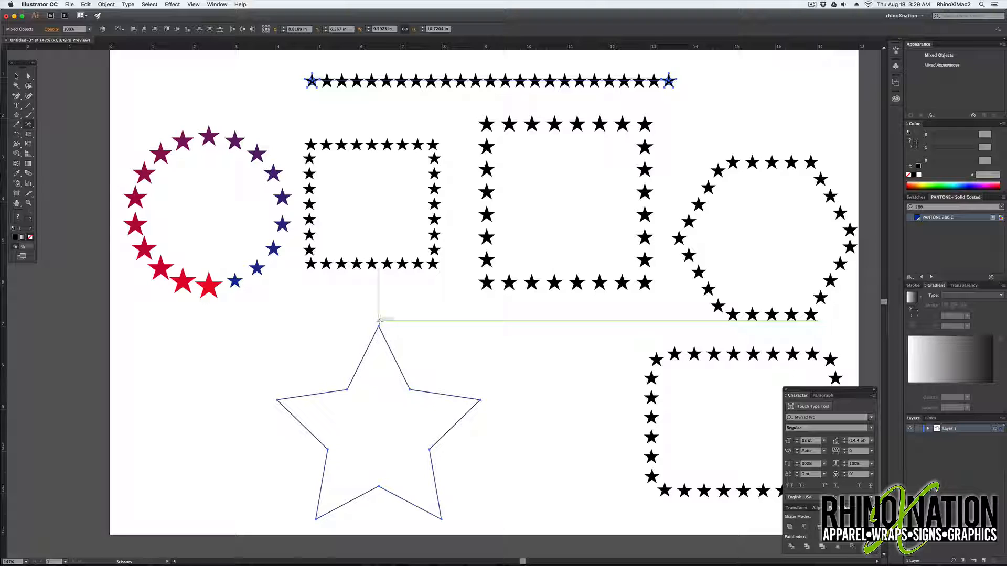
left_click(378, 325)
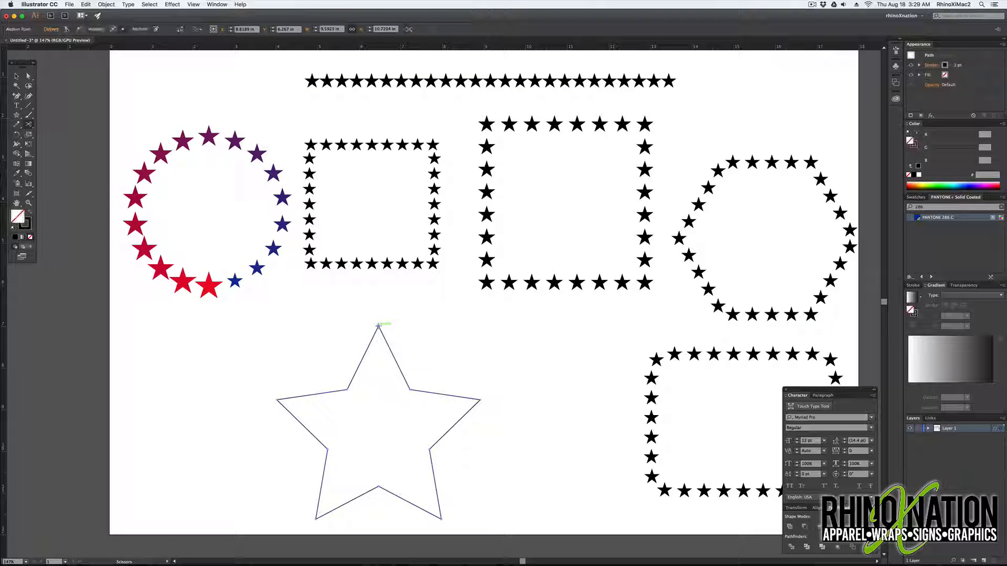
key("v")
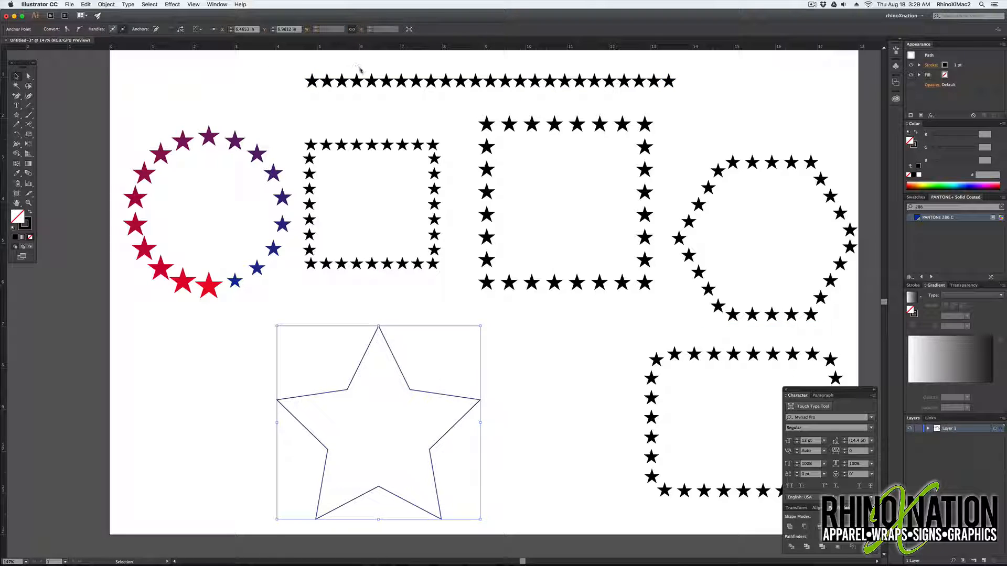
Wrap the remaining star row around the cut outlined star by replacing the blend's spine
left_click(369, 82)
left_click(405, 411, "shift")
left_click(105, 4)
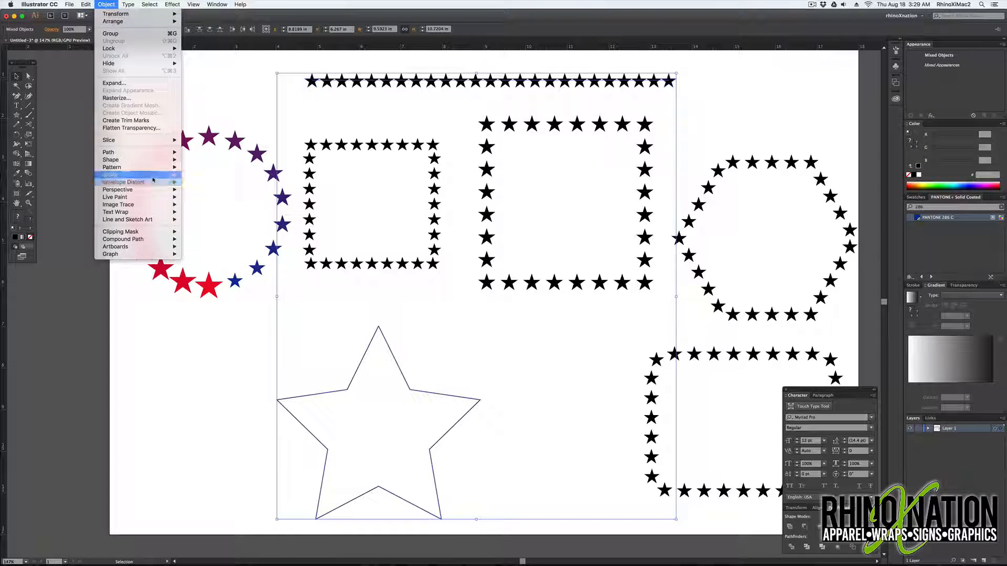
mouse_move(158, 183)
left_click(227, 224)
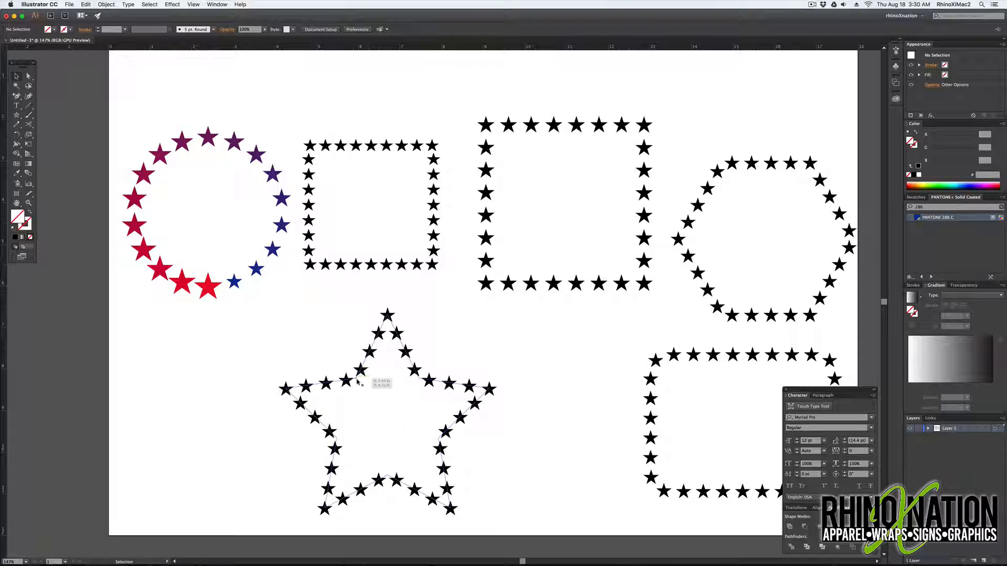
Set the blend around the large star to 39 specified steps so that a star falls on every corner
left_click(361, 371)
left_click(104, 4)
mouse_move(138, 174)
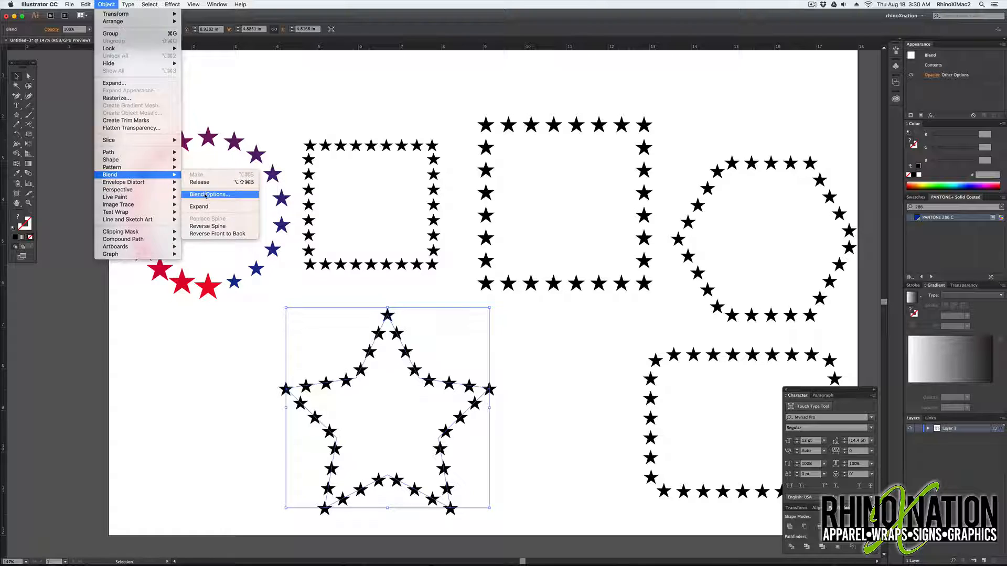
left_click(206, 194)
left_click(676, 290)
left_click(688, 307)
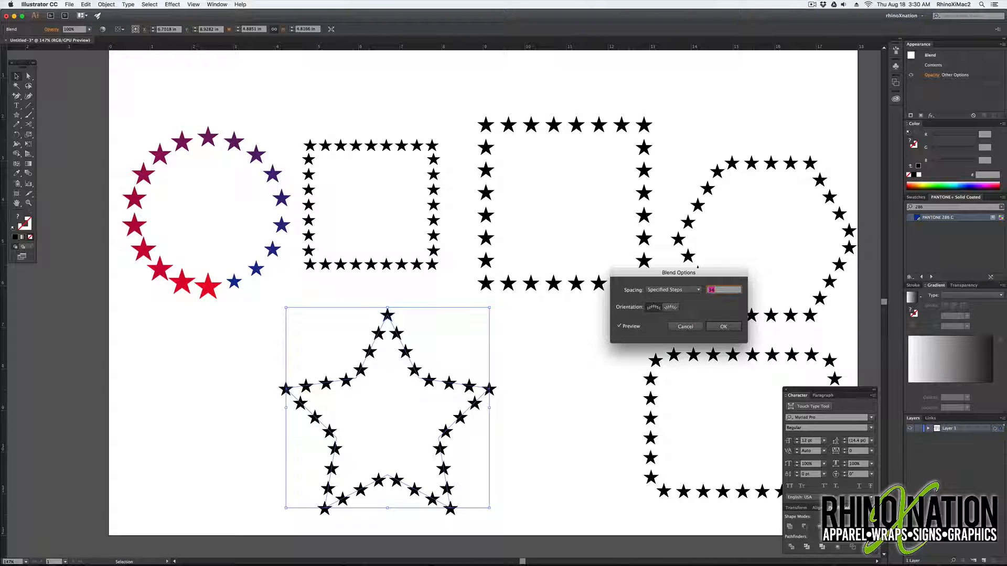
key("Up")
key("Up")
key("Up")
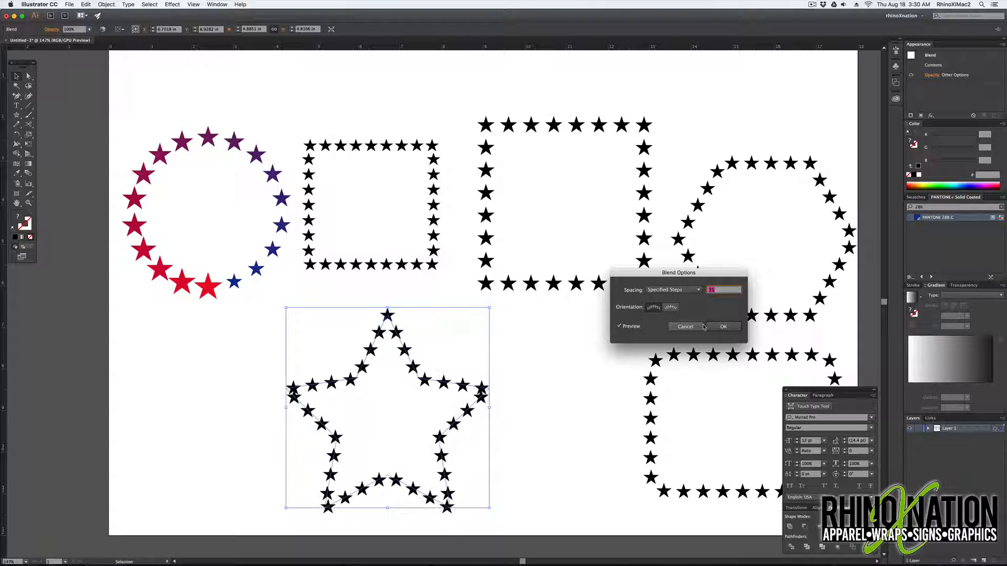
key("Up")
key("Up")
key("Up")
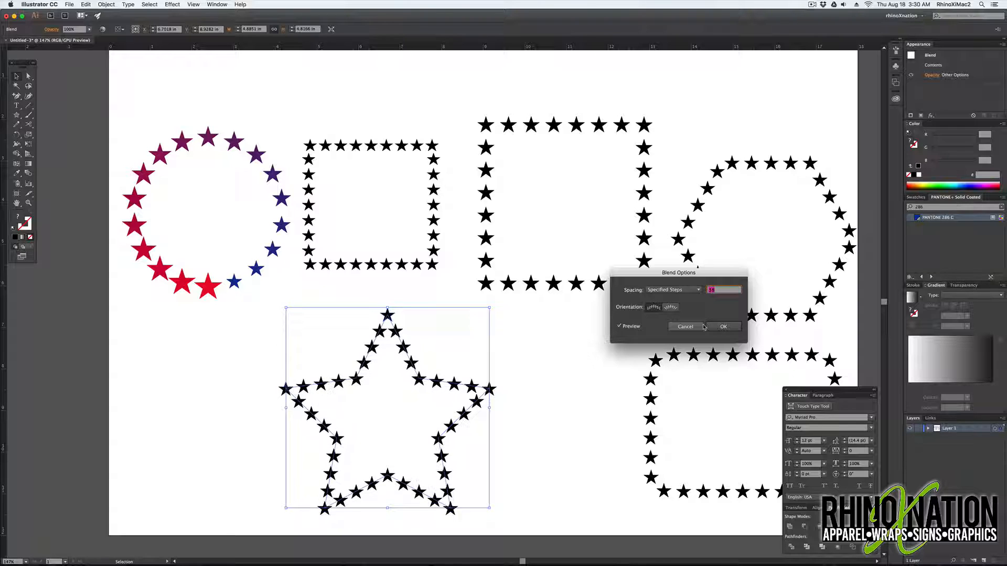
key("Down")
key("Return")
scroll(544, 341, "down", 2)
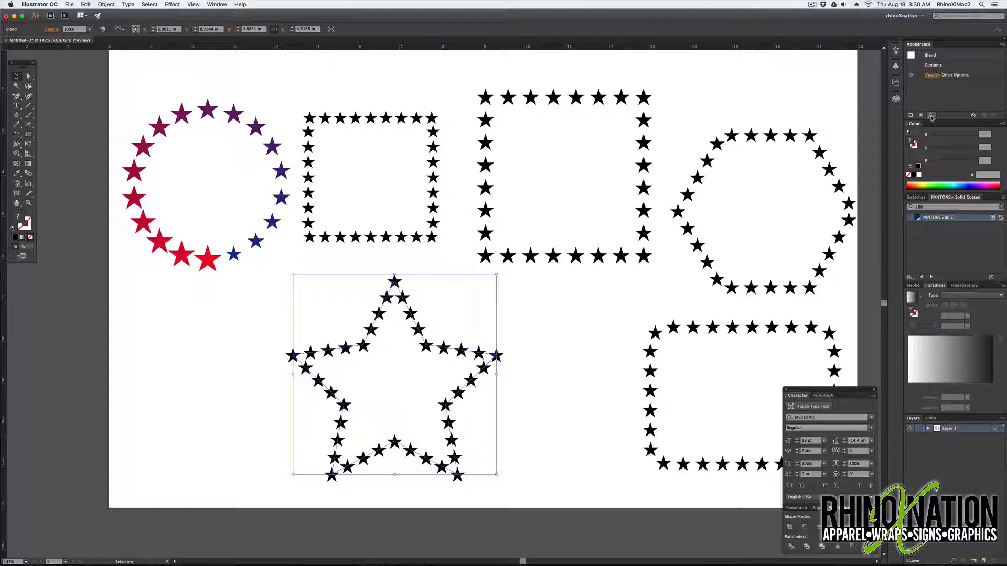
left_click(557, 320)
Try rotating the key star at the top point of the star-shaped blend, and undo the rotation
left_click(28, 77)
left_click(394, 274)
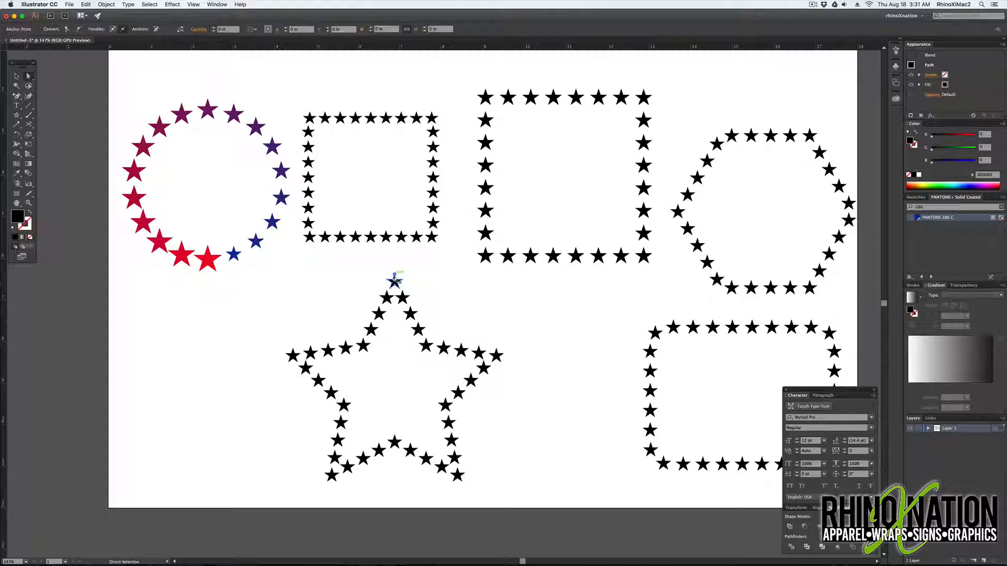
key("v")
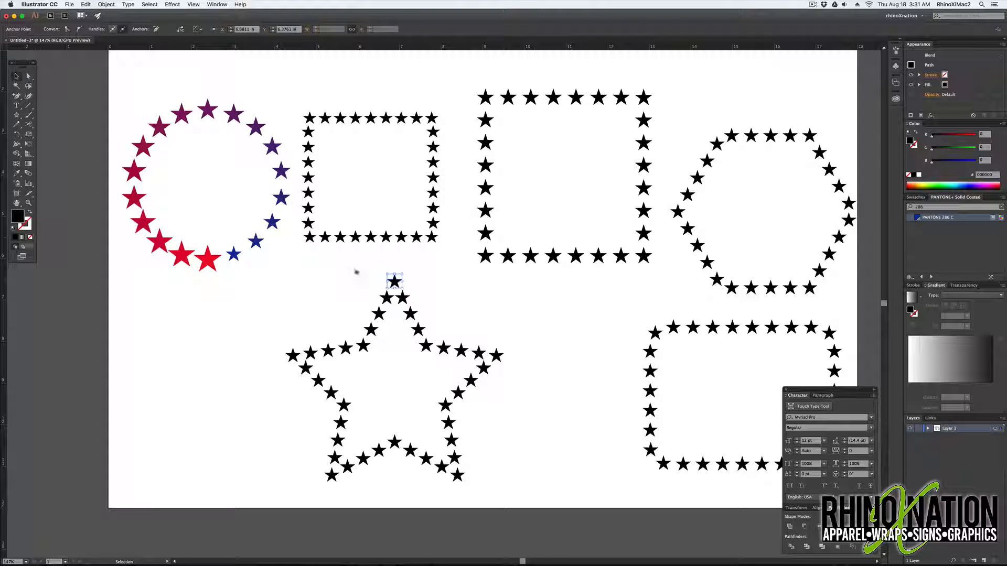
left_click_drag(395, 274, 413, 282)
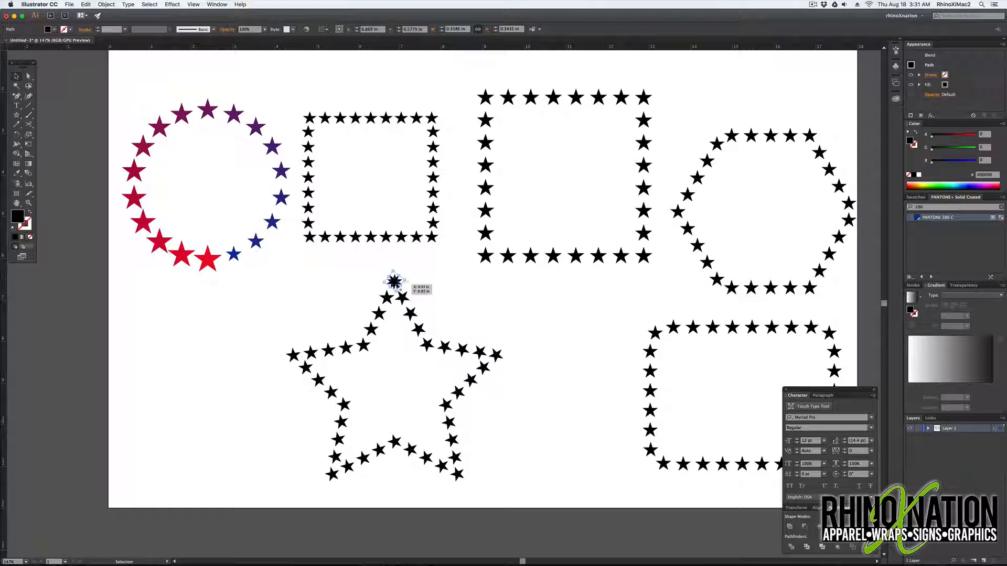
left_click(462, 330)
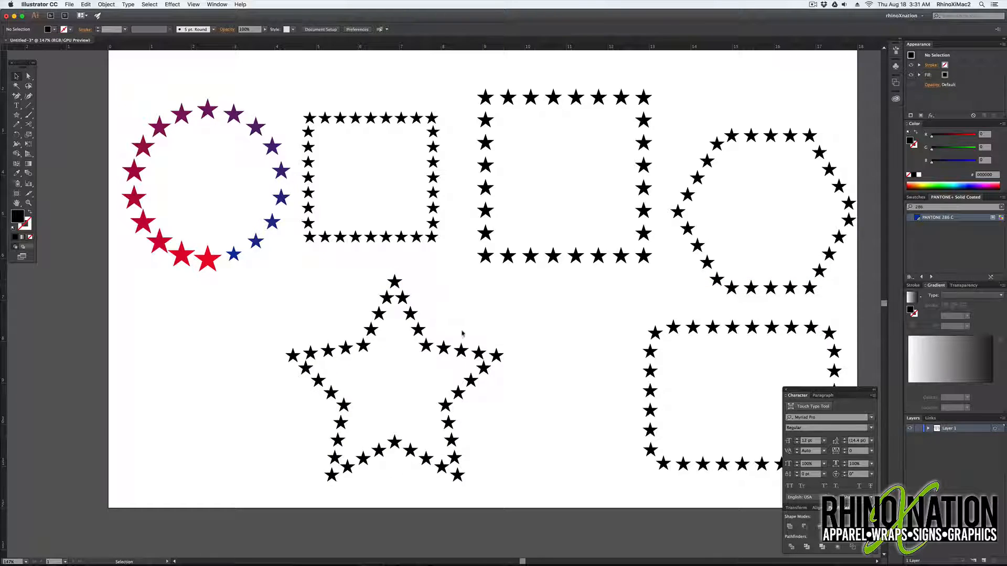
Directly select the key stars at the blend's top point and give them a Convert to Shape effect with the Ellipse shape
key("a")
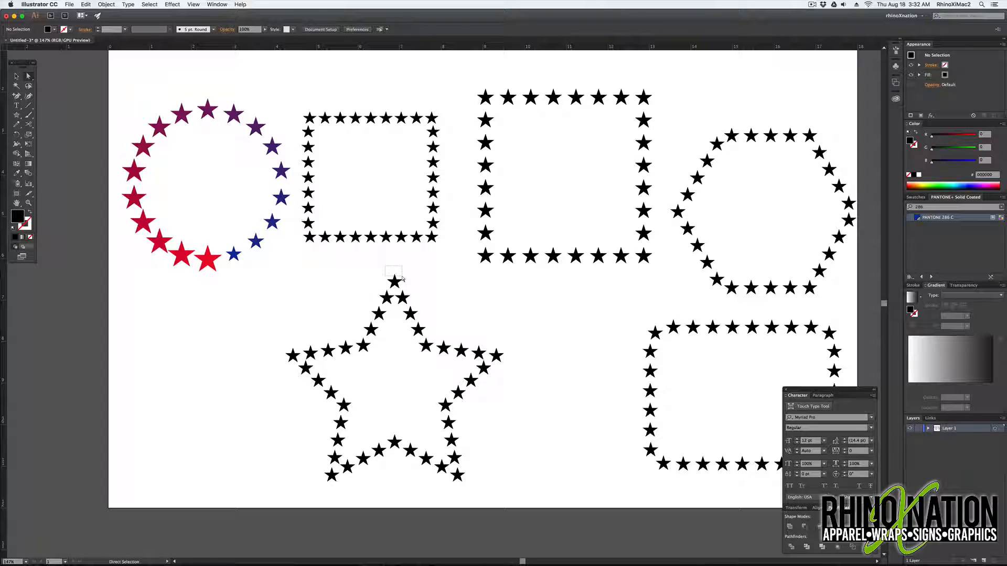
left_click_drag(402, 278, 402, 279)
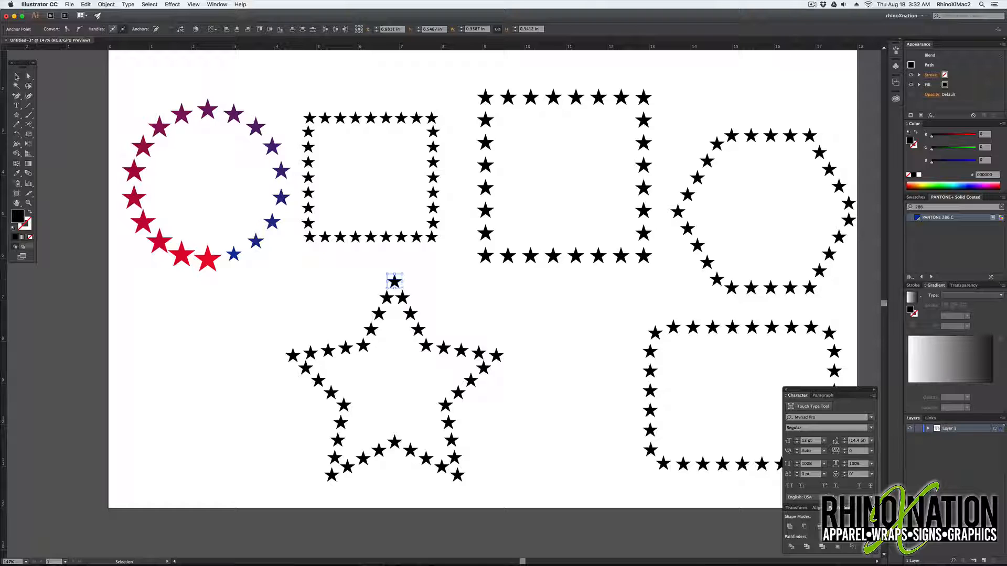
left_click(172, 4)
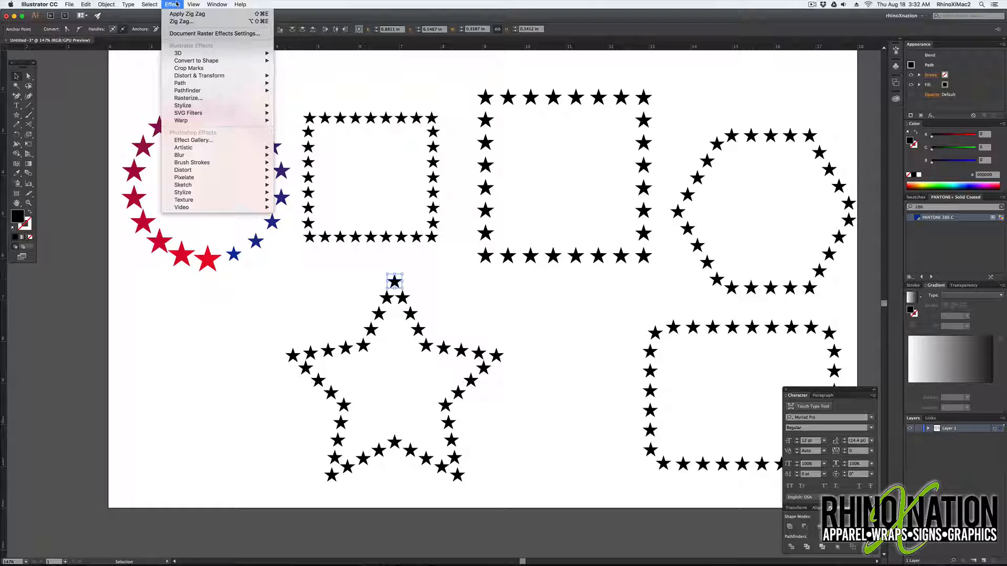
mouse_move(215, 60)
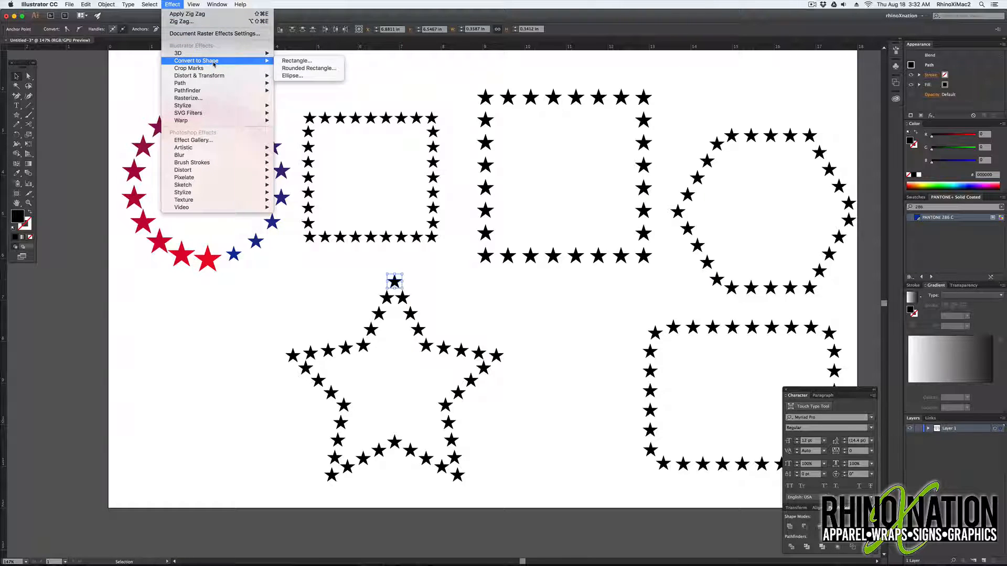
left_click(298, 77)
left_click_drag(517, 223, 656, 177)
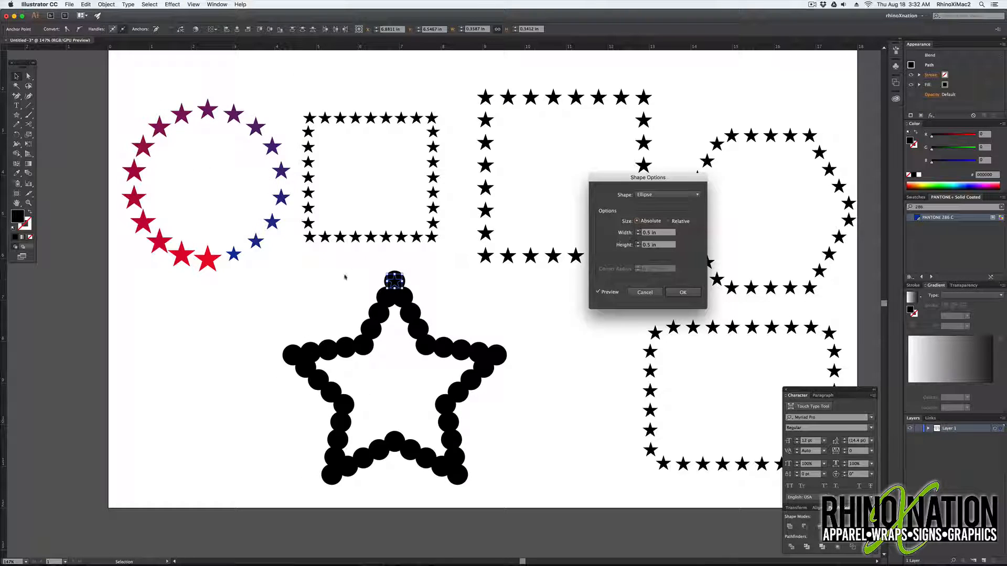
Set the ellipse's absolute width and height to 0.25 in each
key("Tab")
key("BackSpace")
type(".25")
key("Tab")
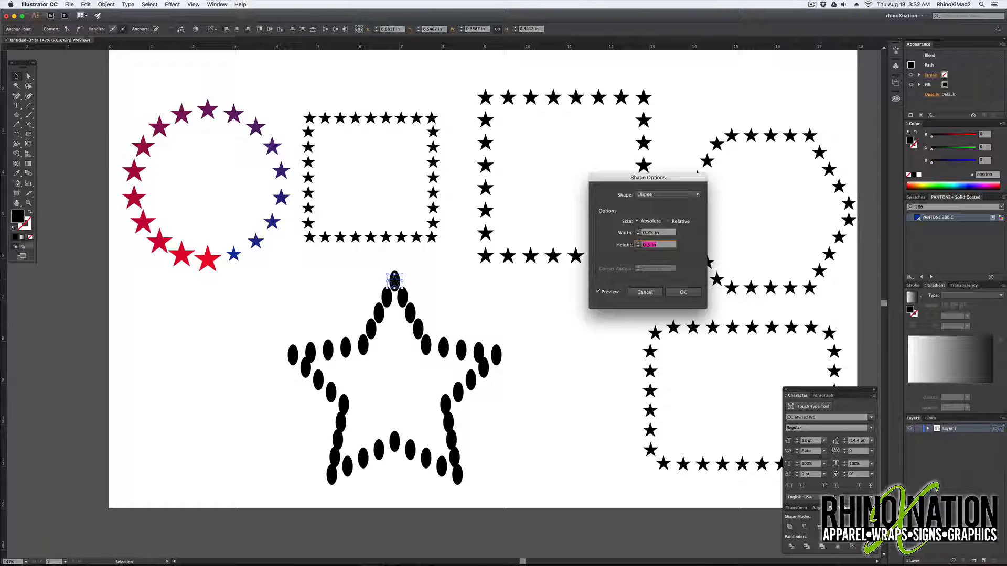
key("BackSpace")
type(".25")
key("Tab")
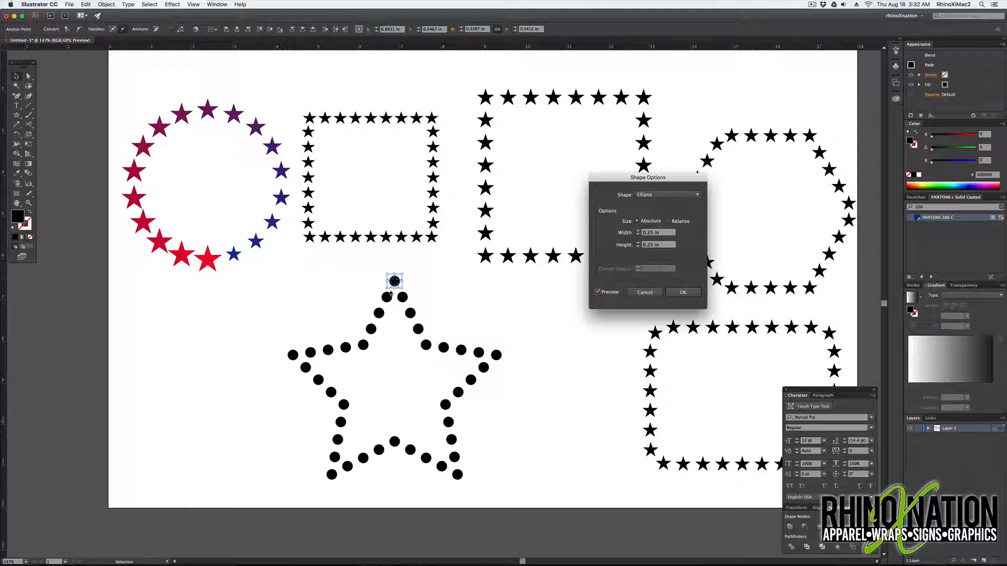
Preview the Rectangle and Rounded Rectangle shapes on the blend, and apply the effect with the Ellipse shape
left_click(665, 196)
left_click(663, 206)
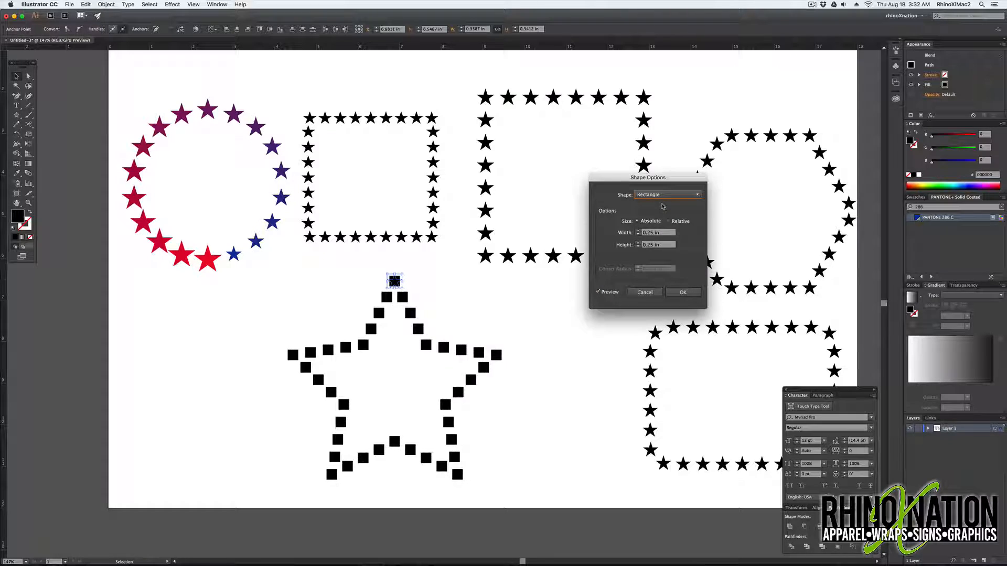
left_click(666, 195)
left_click(669, 206)
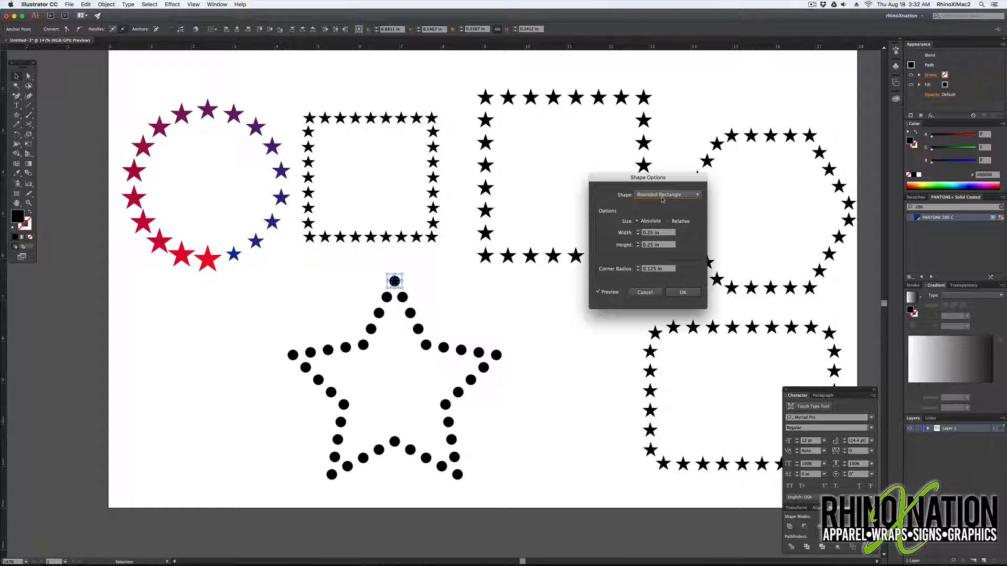
left_click(662, 197)
left_click(661, 222)
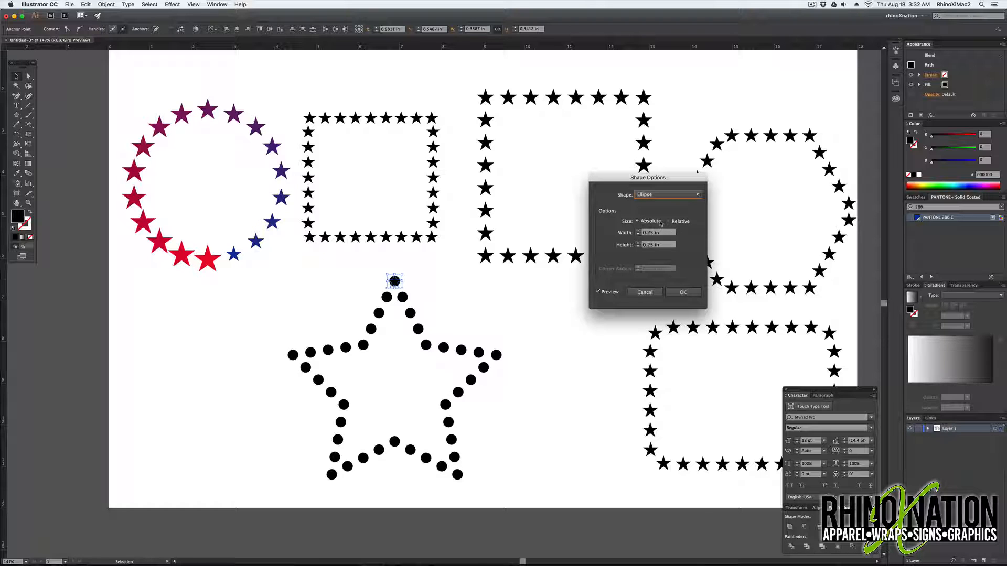
key("Return")
left_click(575, 311)
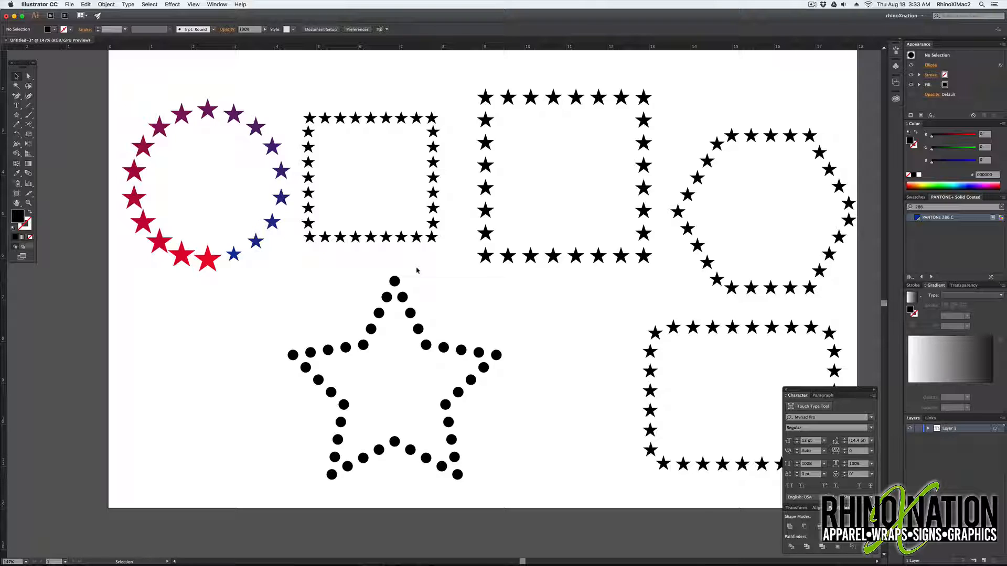
Expand the appearance of the dotted star blend and move the resulting group below the colored star circle
left_click_drag(371, 329, 349, 319)
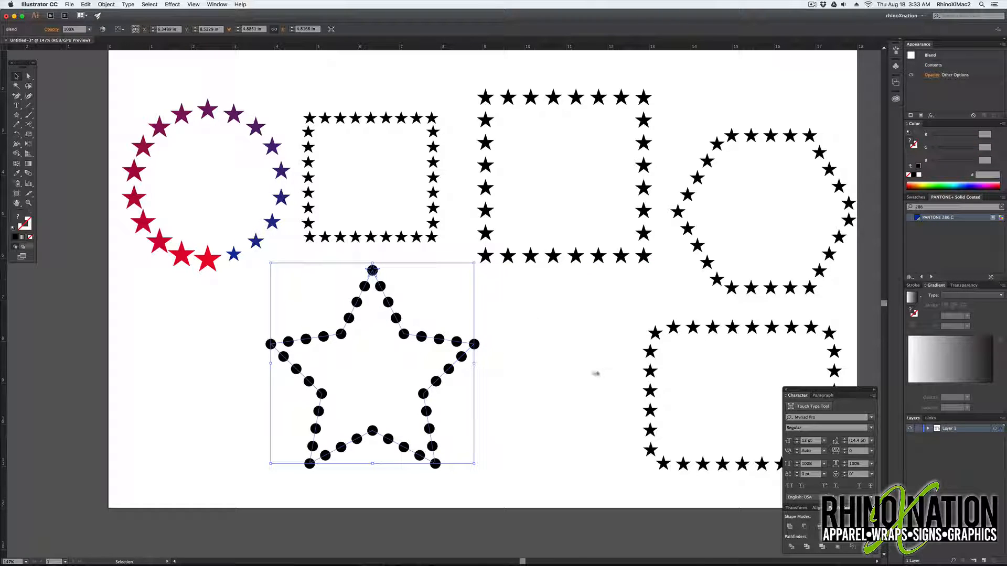
left_click(106, 5)
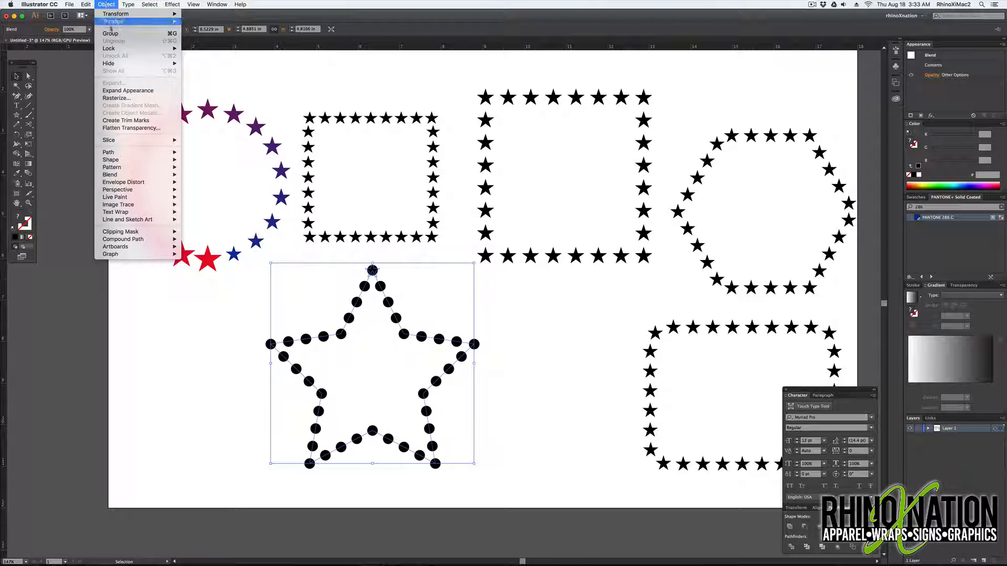
left_click(129, 91)
left_click_drag(372, 273, 324, 292)
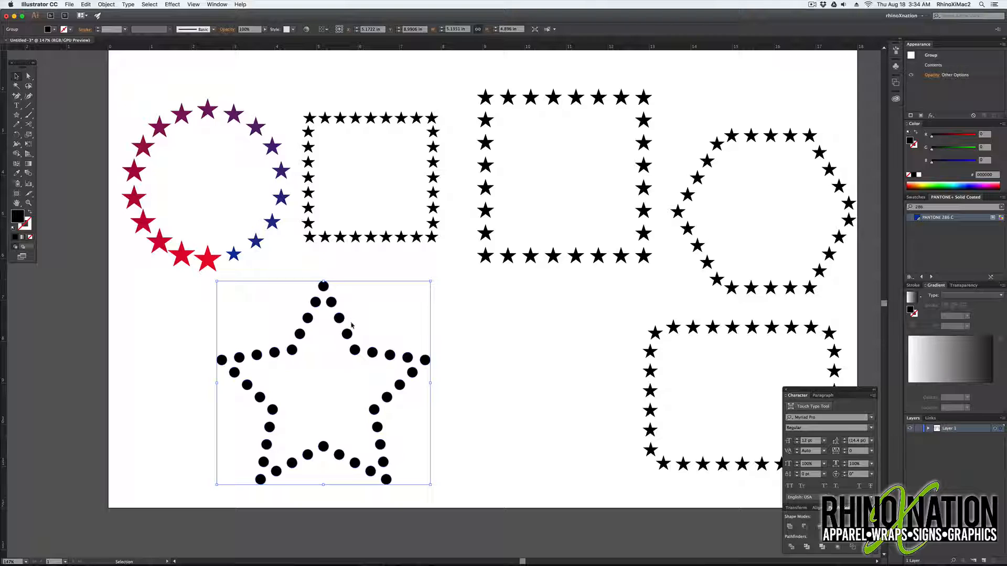
left_click_drag(354, 349, 236, 343)
Expand the colored star circle's blend with Object and Fill, and move it beside the dotted star
left_click_drag(211, 255, 220, 235)
left_click(106, 5)
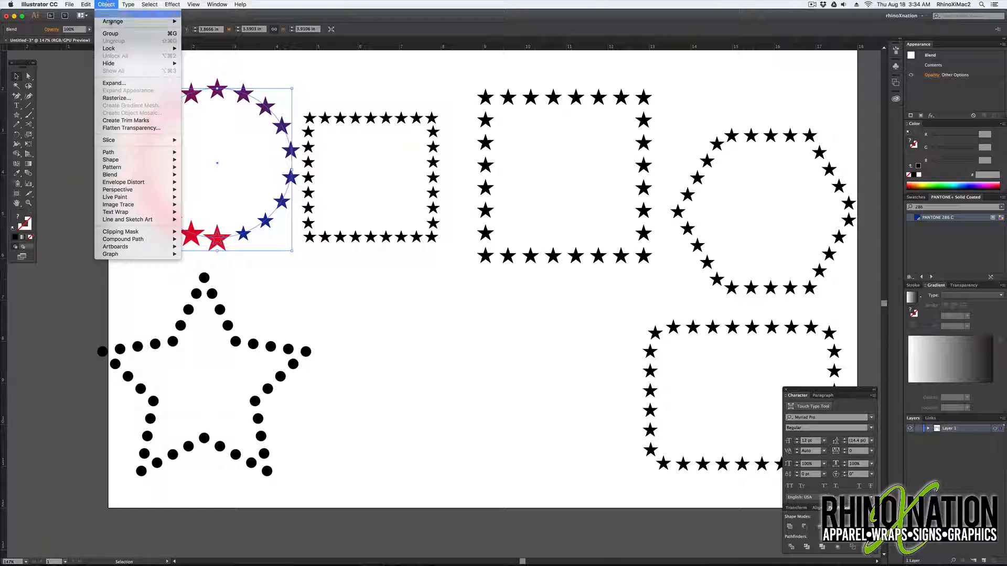
left_click(113, 83)
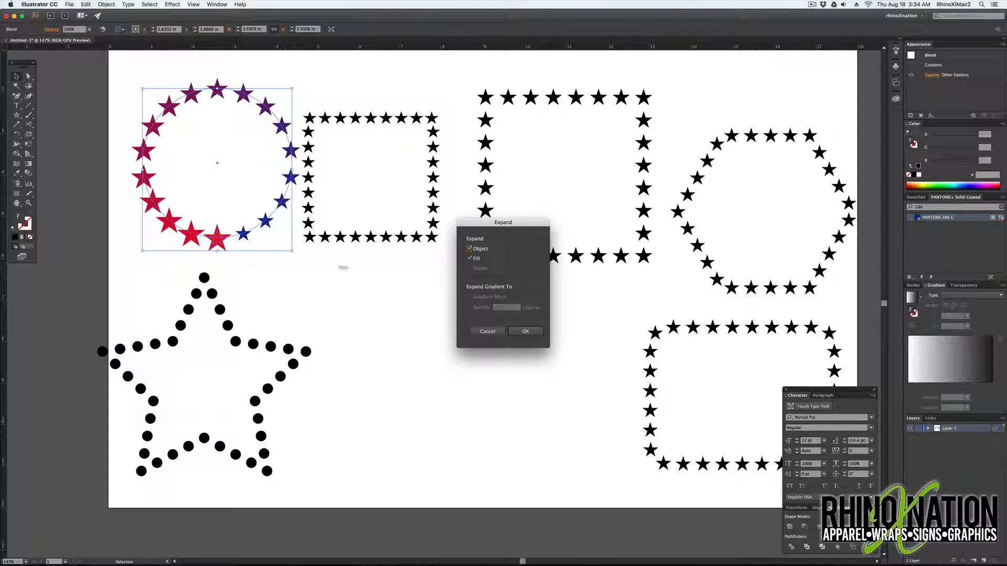
left_click(525, 331)
left_click_drag(217, 239, 468, 447)
left_click(586, 369)
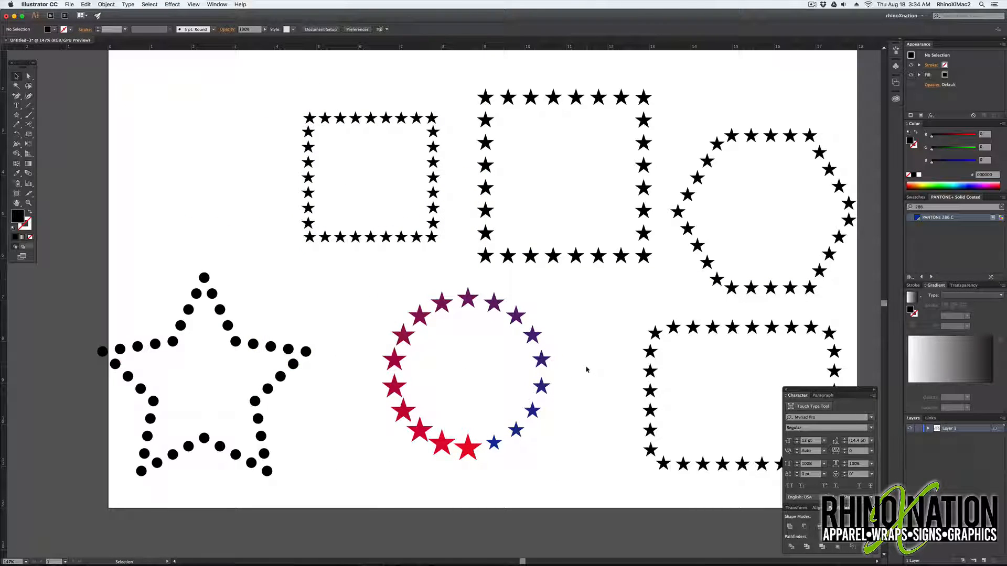
Rearrange the artwork with the squares, hexagon and rounded rectangle along the artboard's upper half and the dotted star and circle below
left_click_drag(496, 303, 470, 323)
left_click_drag(431, 237, 302, 207)
left_click(564, 98)
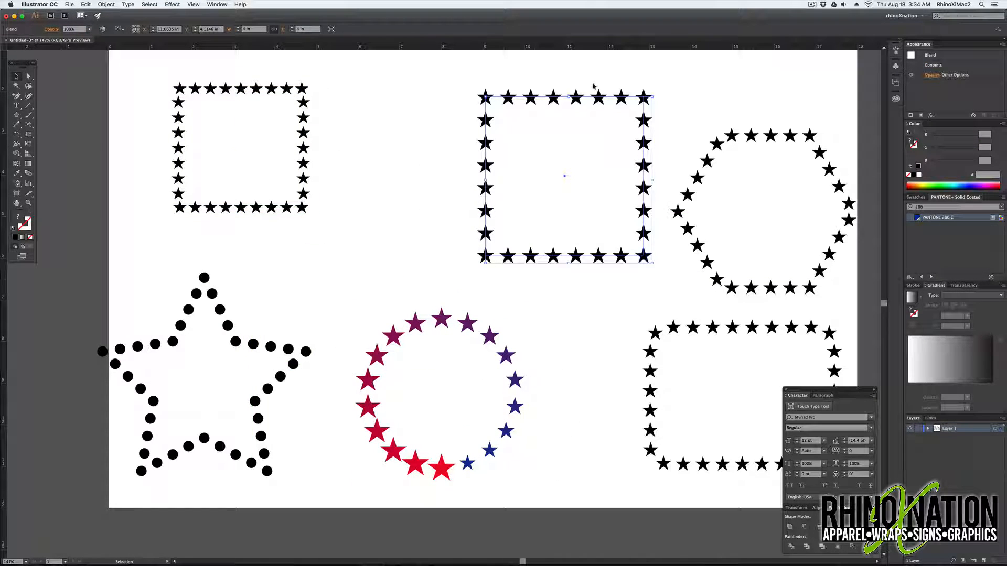
left_click_drag(598, 97, 441, 60)
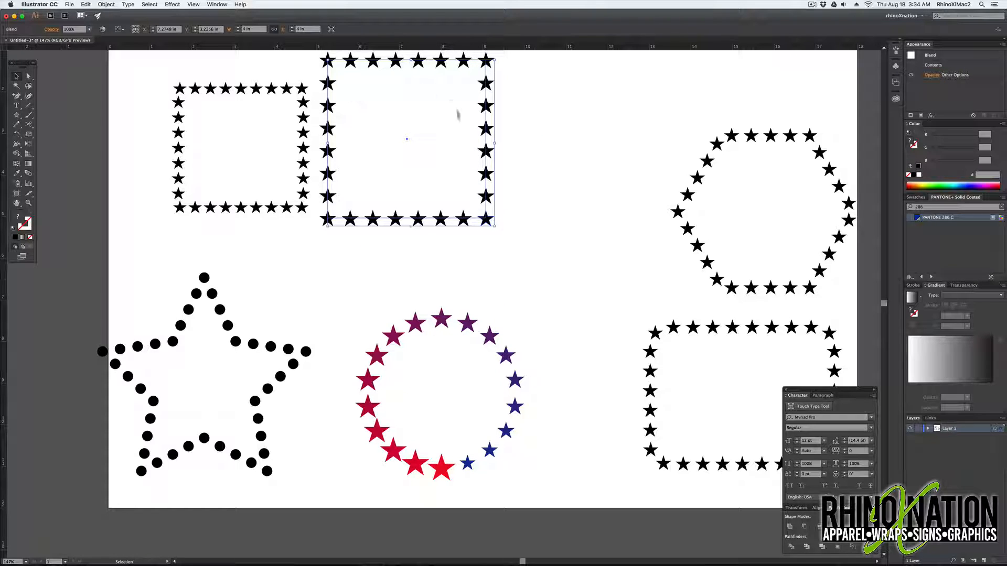
left_click_drag(682, 246, 519, 181)
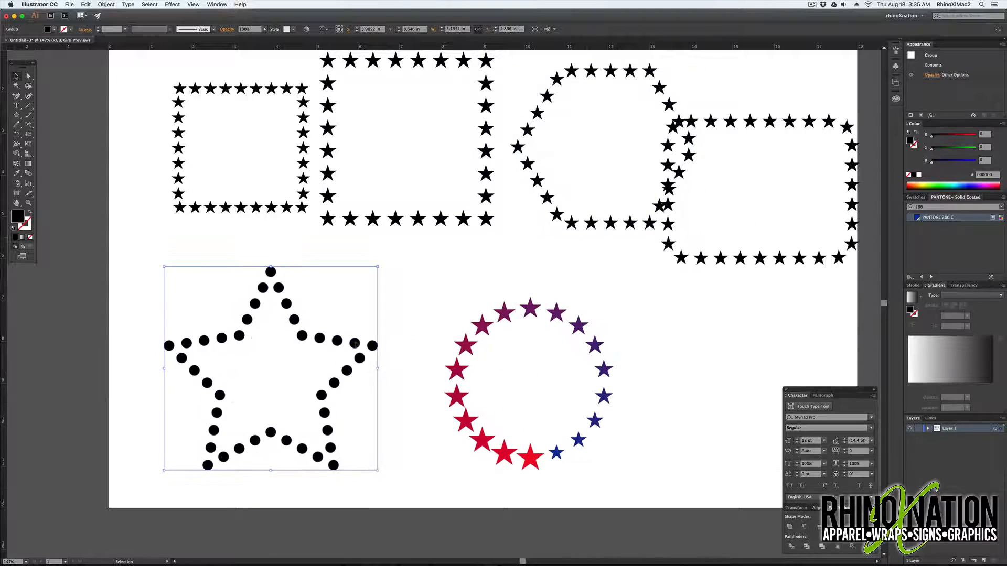
left_click_drag(355, 344, 366, 343)
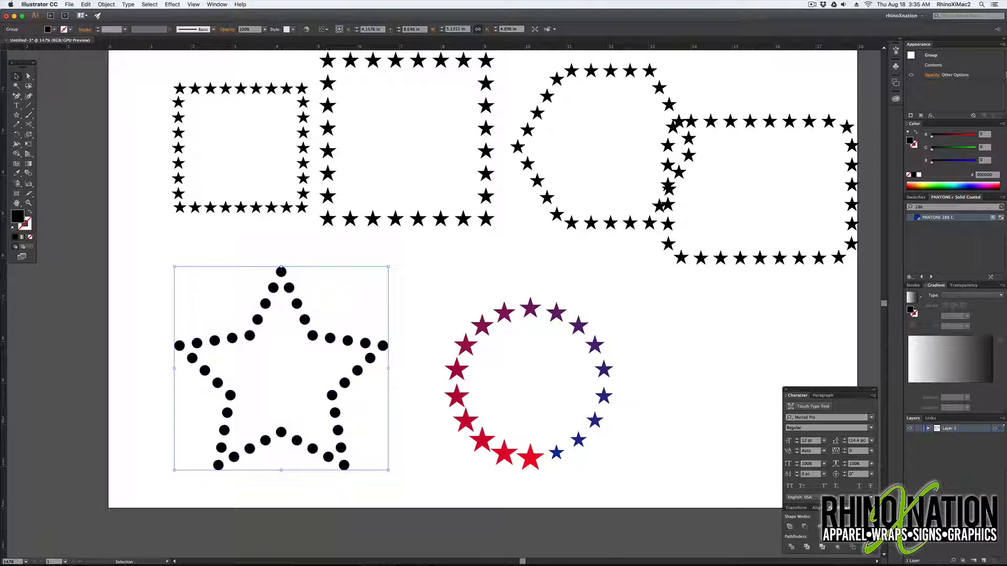
Add a Pucker & Bloat effect to the dotted star with preview on, trying pucker and bloat amounts and applying a pucker setting
left_click(931, 116)
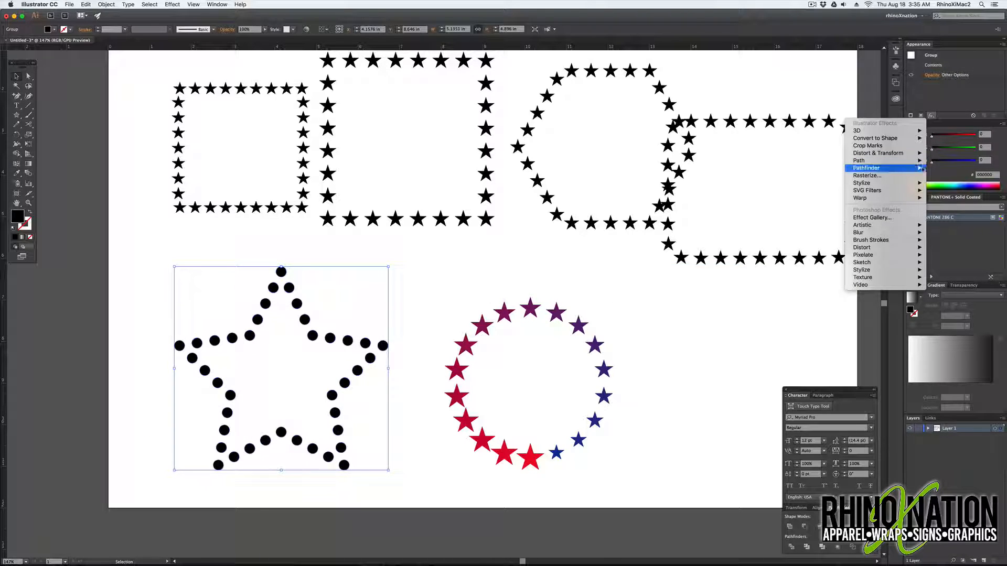
mouse_move(915, 153)
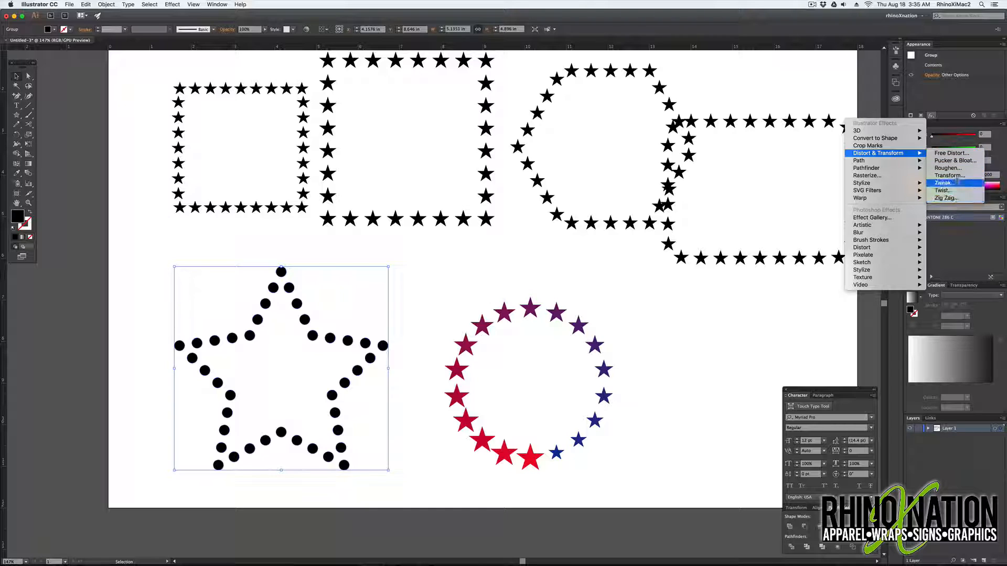
left_click(955, 161)
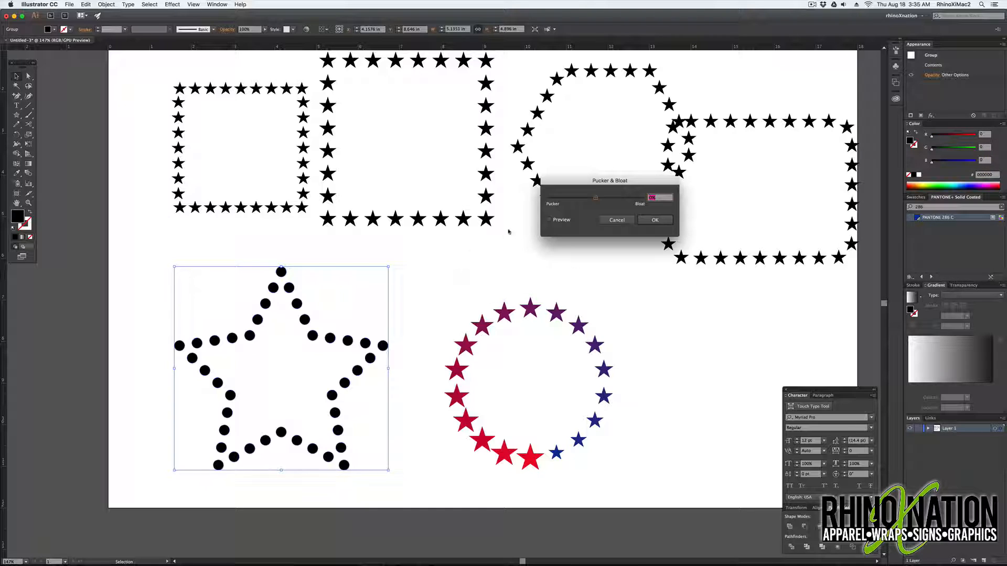
left_click(565, 219)
left_click_drag(596, 200, 580, 203)
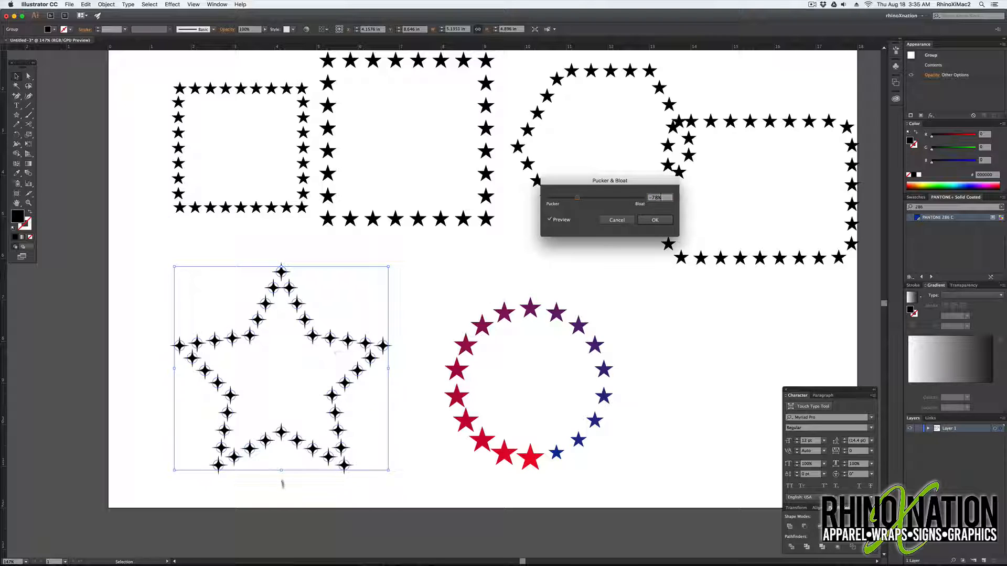
left_click_drag(577, 199, 620, 201)
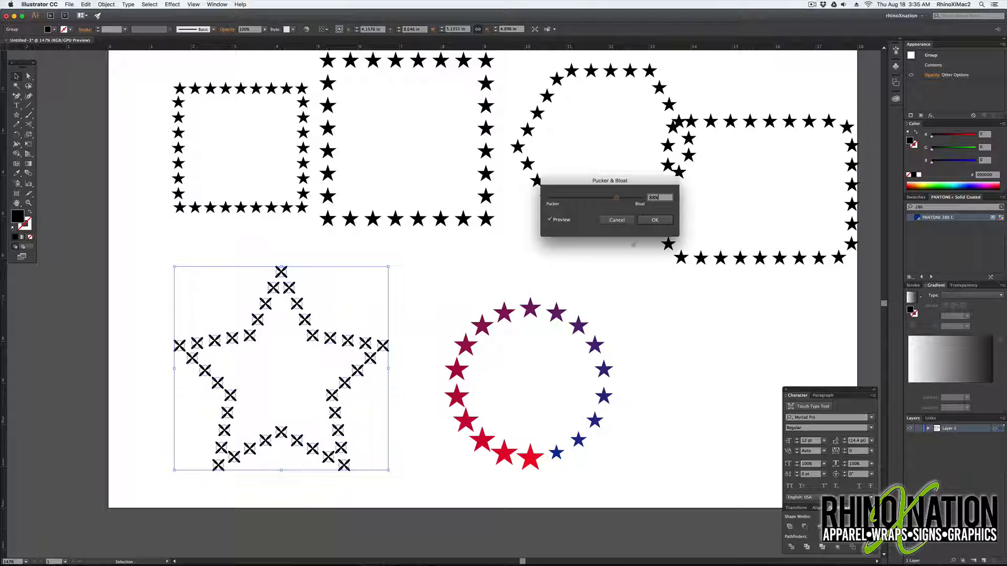
left_click_drag(617, 200, 582, 203)
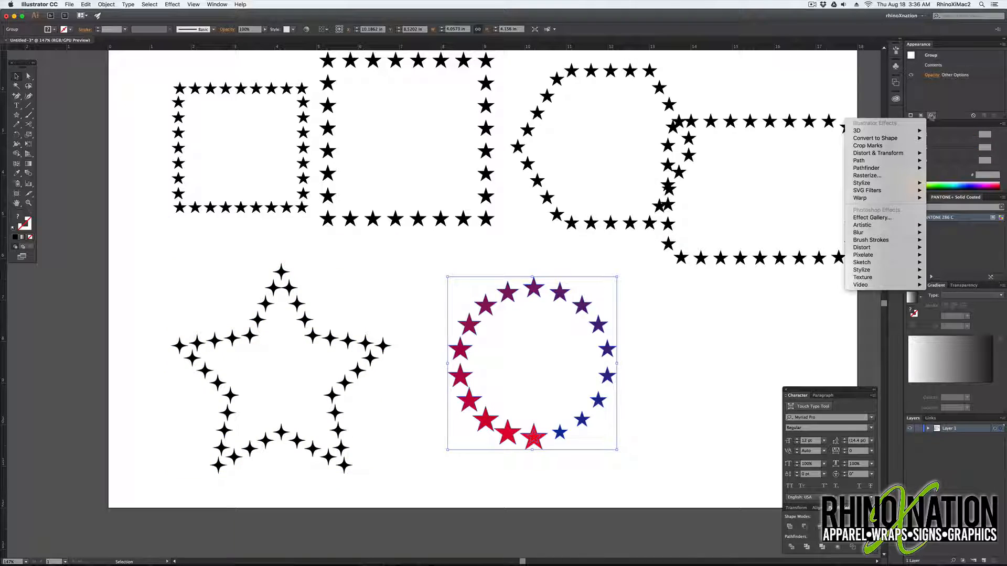
Apply a Multiply drop shadow to the colored star circle with 75% opacity, 0.1 in X and Y offsets and 0.07 in blur
mouse_move(887, 183)
left_click(947, 183)
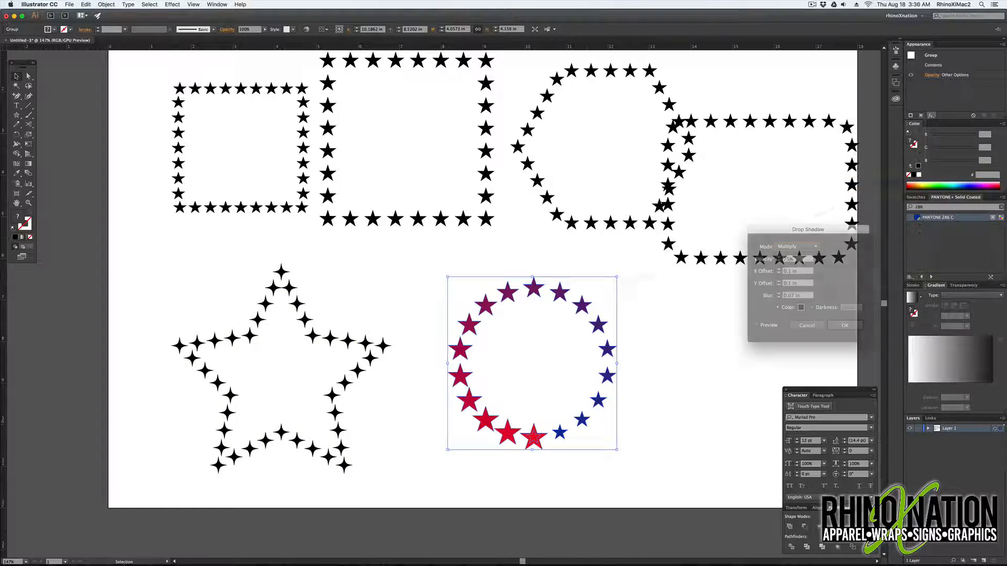
left_click(757, 325)
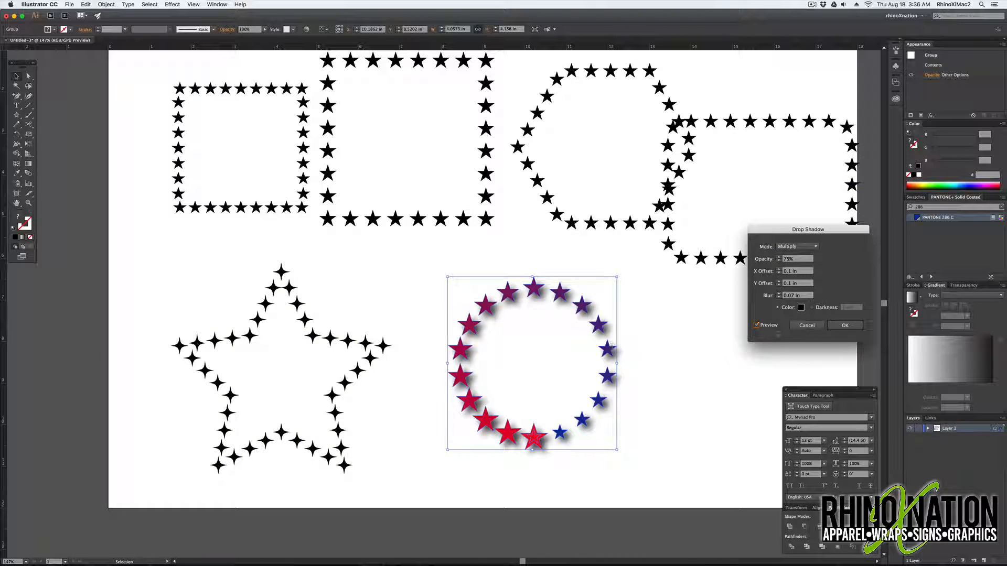
left_click(840, 326)
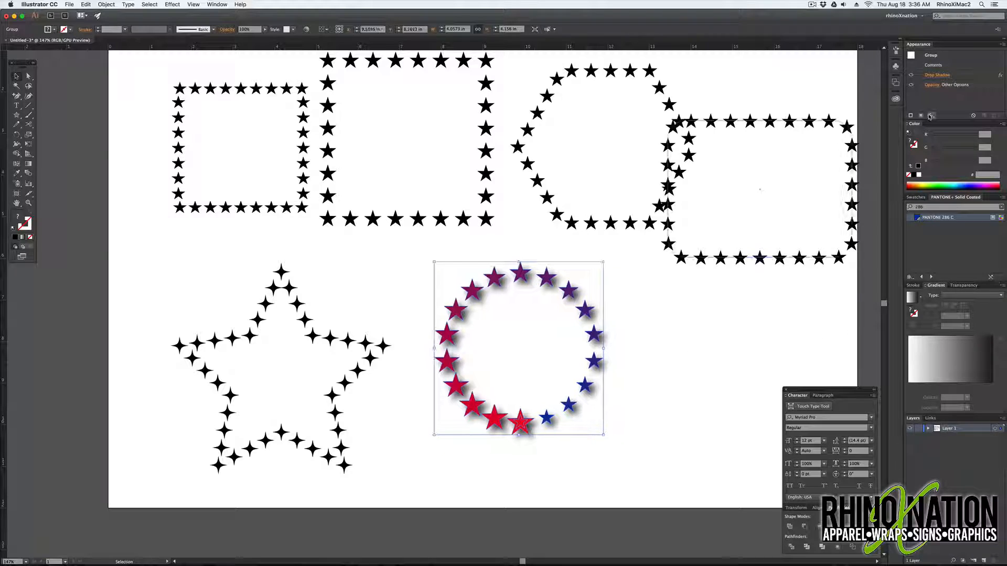
left_click(931, 115)
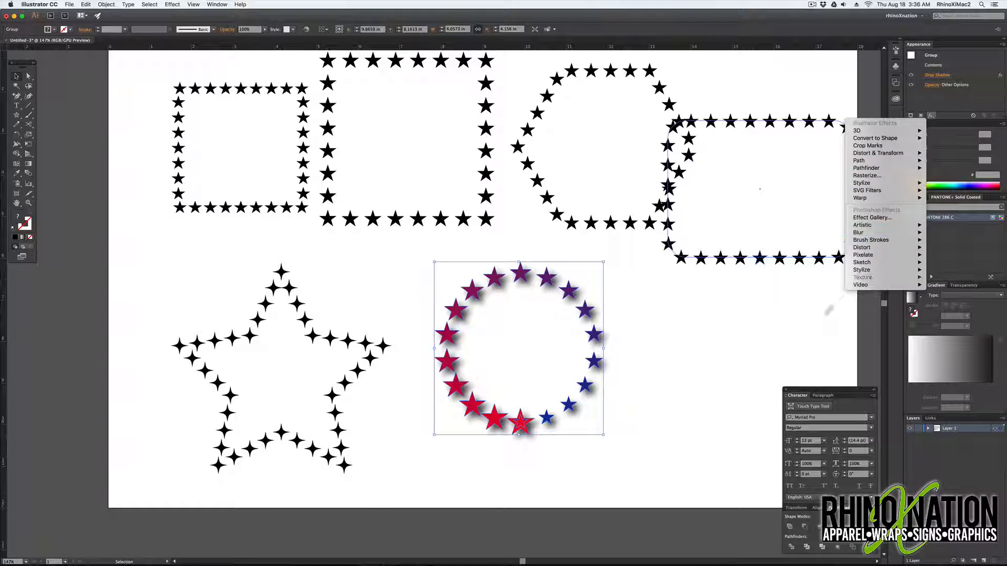
left_click(714, 337)
Give the colored star circle a CMYK Yellow stroke with a weight of 2 pt
key("x")
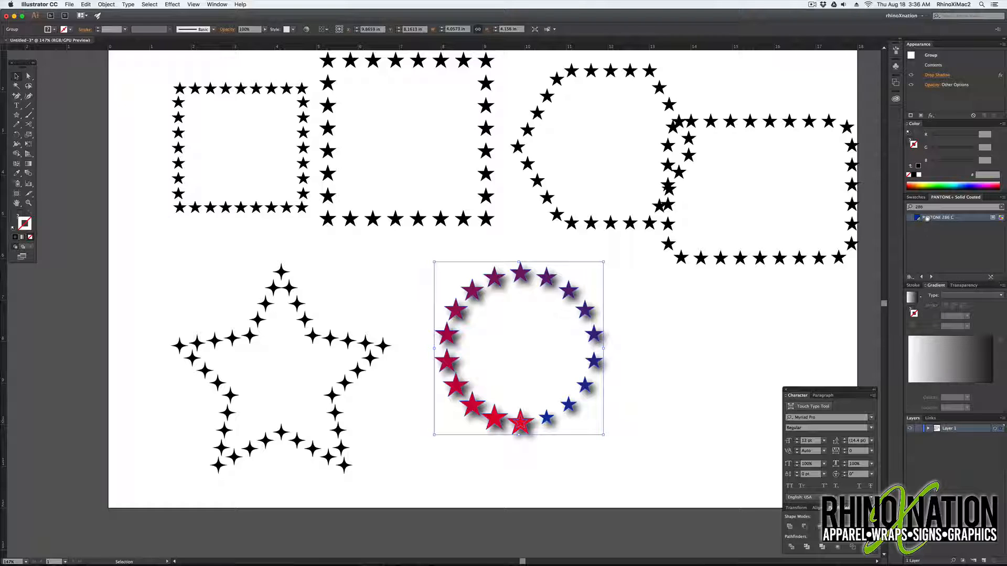
left_click(926, 198)
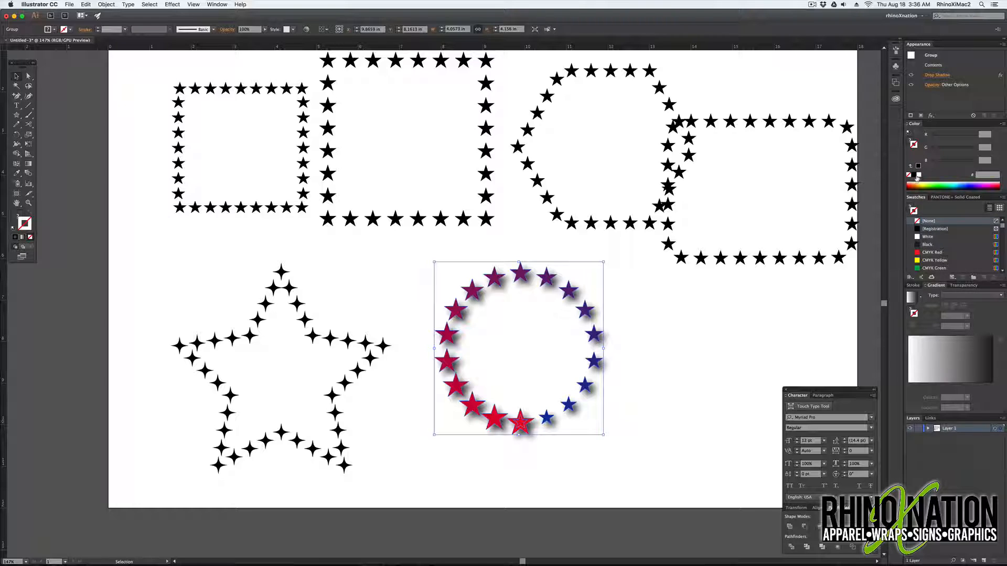
left_click(935, 261)
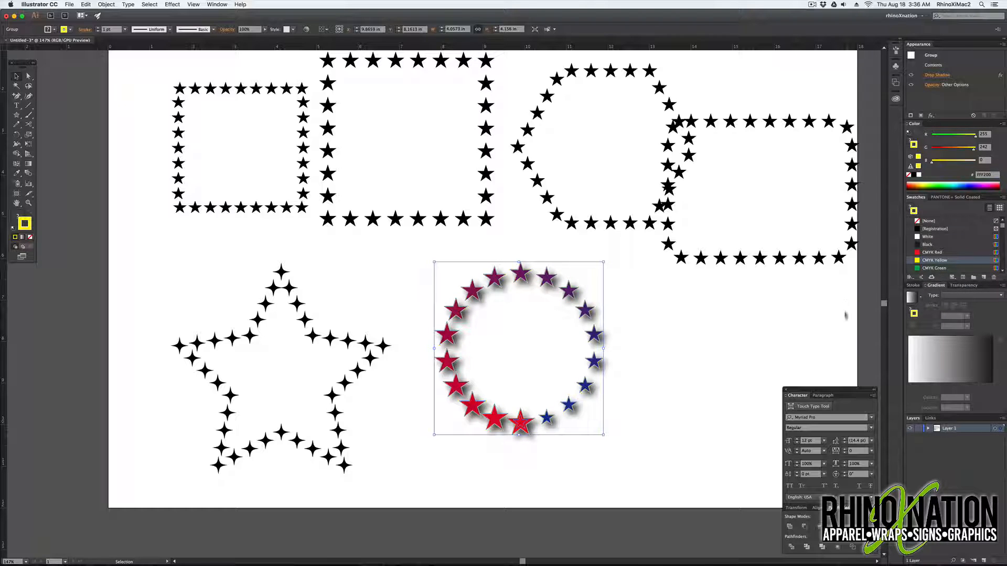
left_click(914, 285)
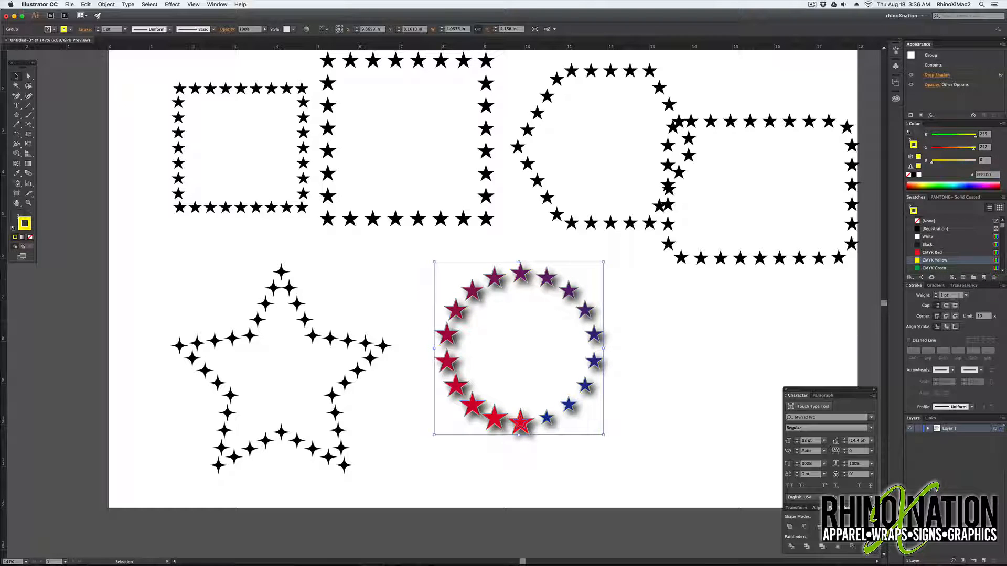
left_click(936, 294)
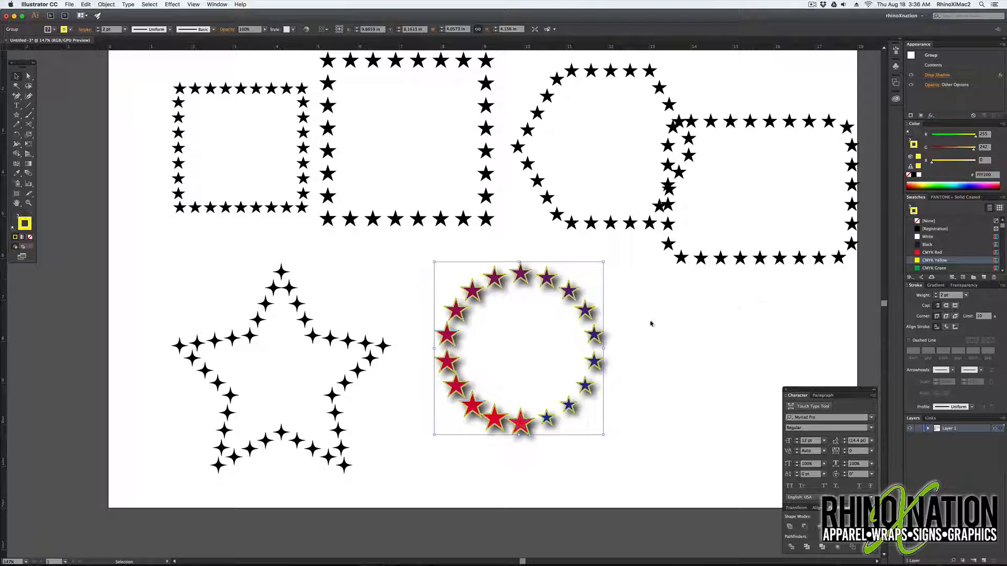
Preview the yellow stroke aligned to the inside of the stars, set it to align outside, and deselect the circle
left_click(946, 328)
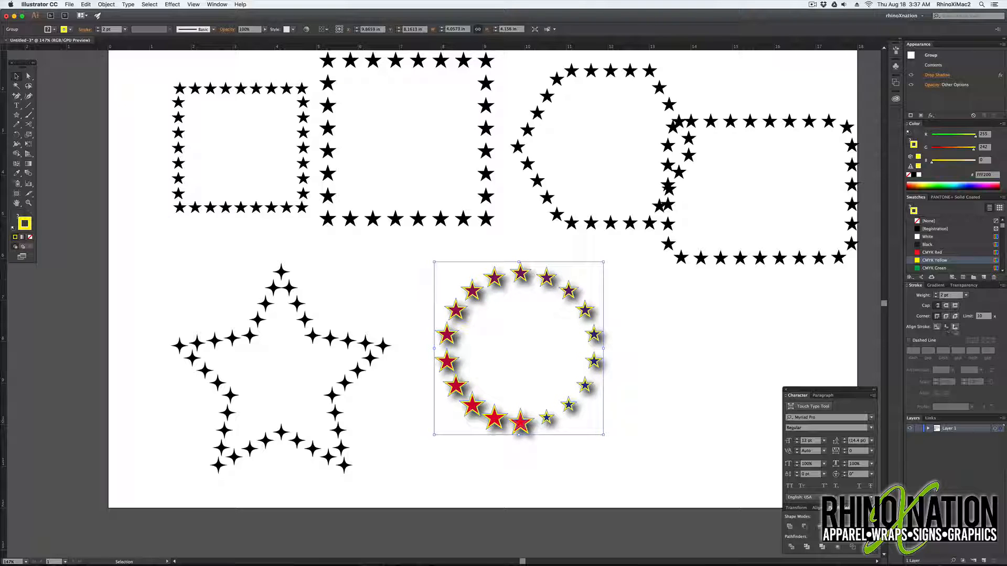
left_click(955, 328)
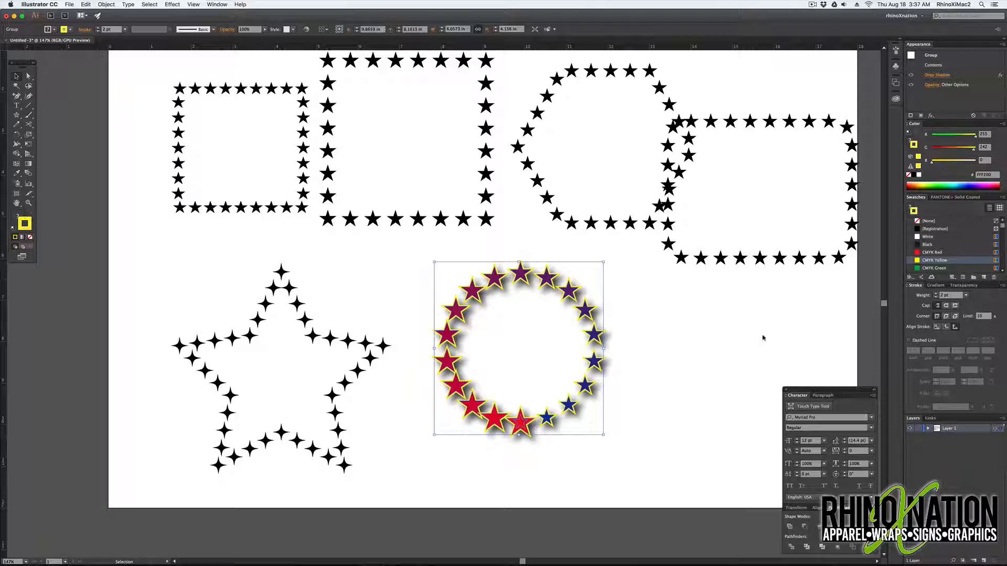
left_click(716, 333)
Fill the puckered star outline with the white-to-black gradient, set its type to Radial, and add a drop shadow effect
left_click(273, 288)
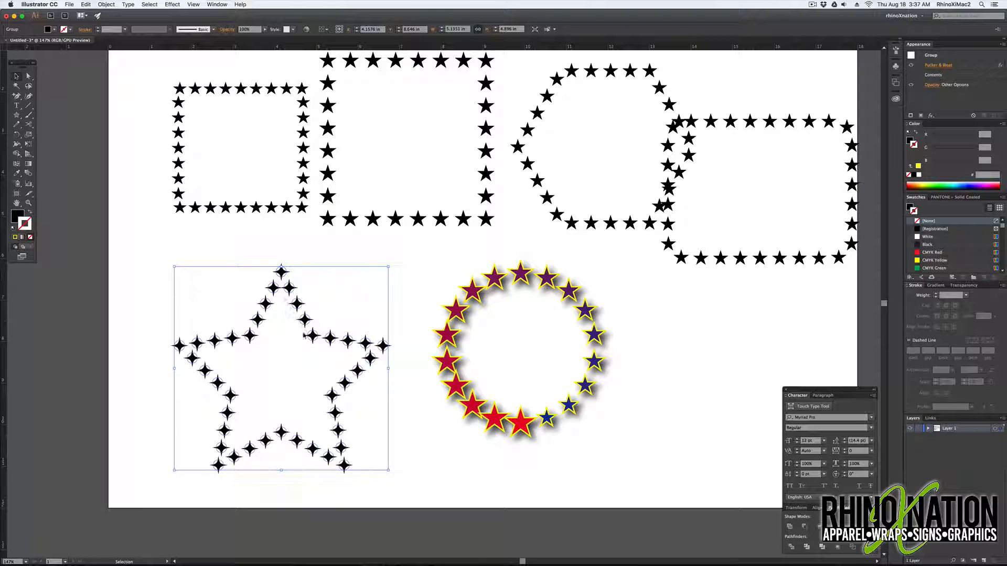
left_click(935, 286)
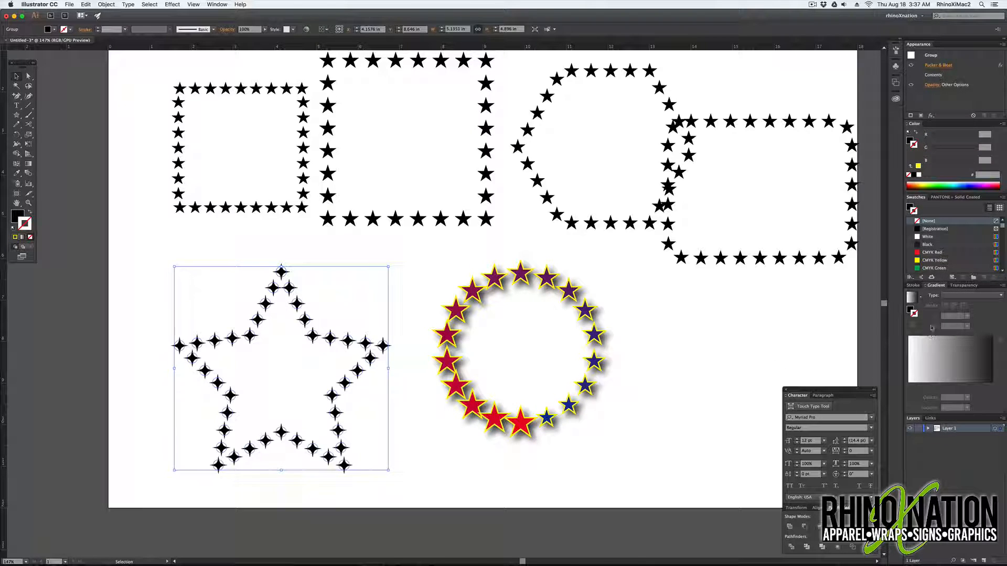
left_click(912, 297)
key("super+z")
left_click(910, 310)
left_click(911, 297)
left_click(972, 296)
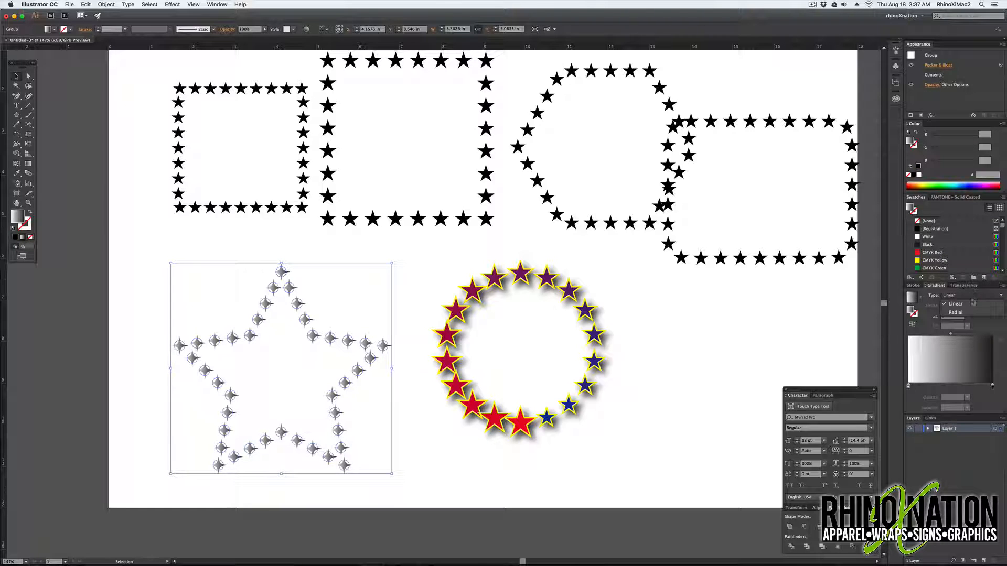
left_click(955, 311)
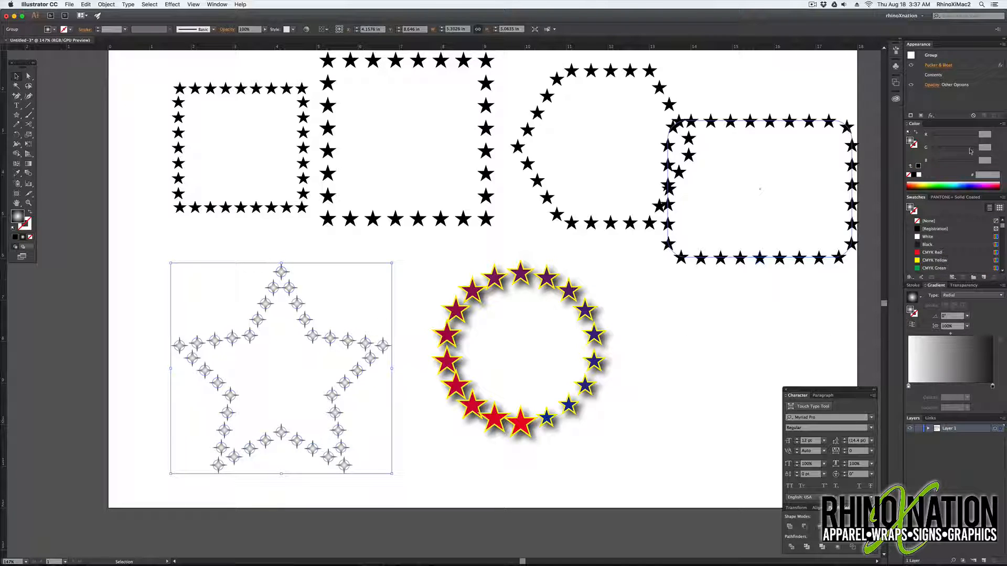
left_click(931, 115)
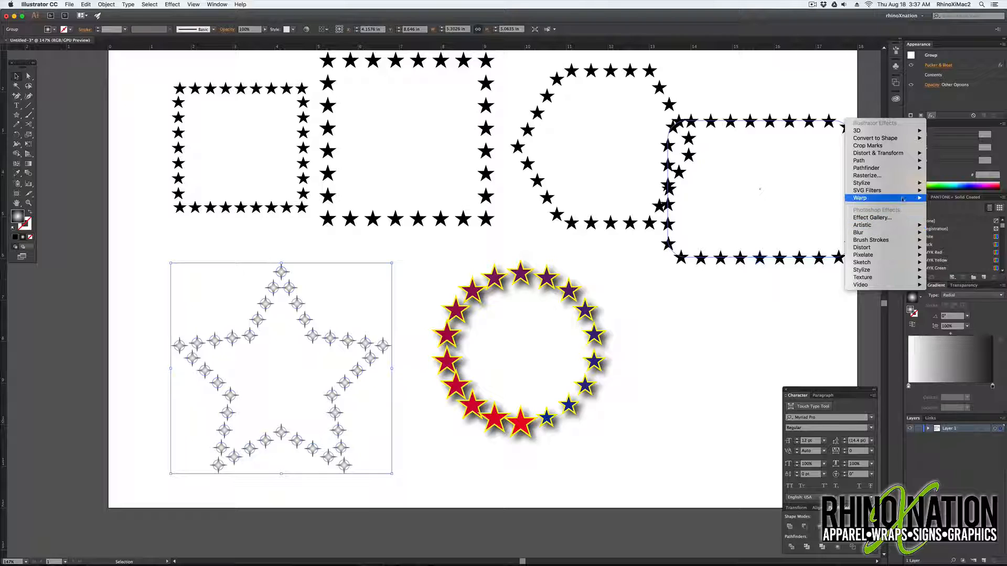
mouse_move(906, 194)
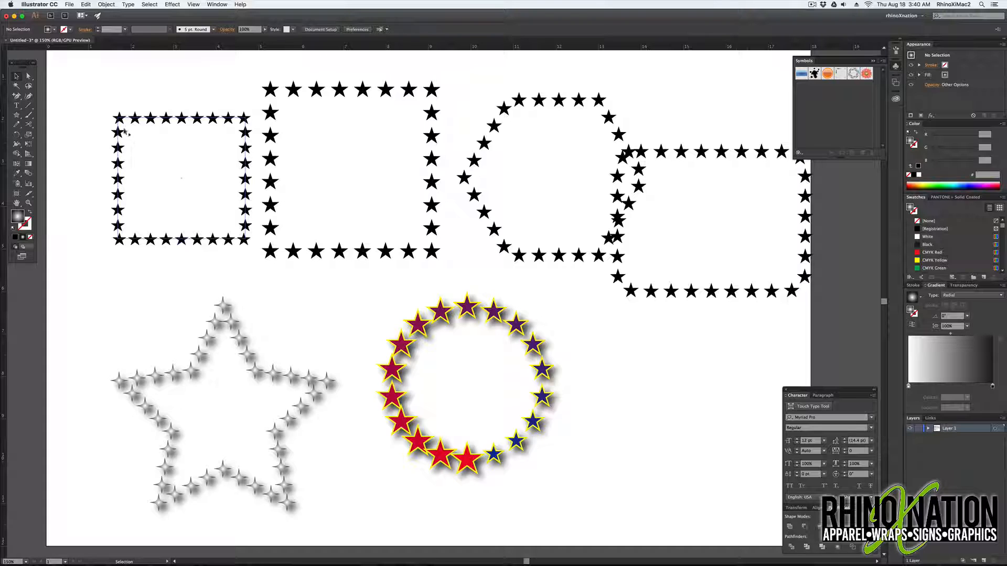
Move the small star square up and left, and shift the colored star circle slightly down and right
left_click(151, 116)
left_click_drag(151, 117, 123, 98)
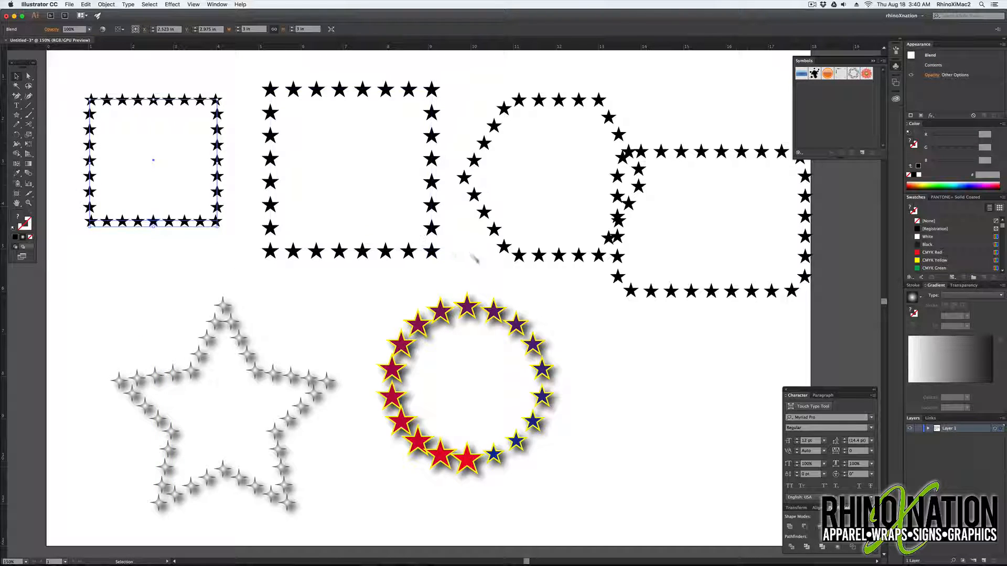
left_click_drag(542, 369, 568, 401)
left_click(624, 393)
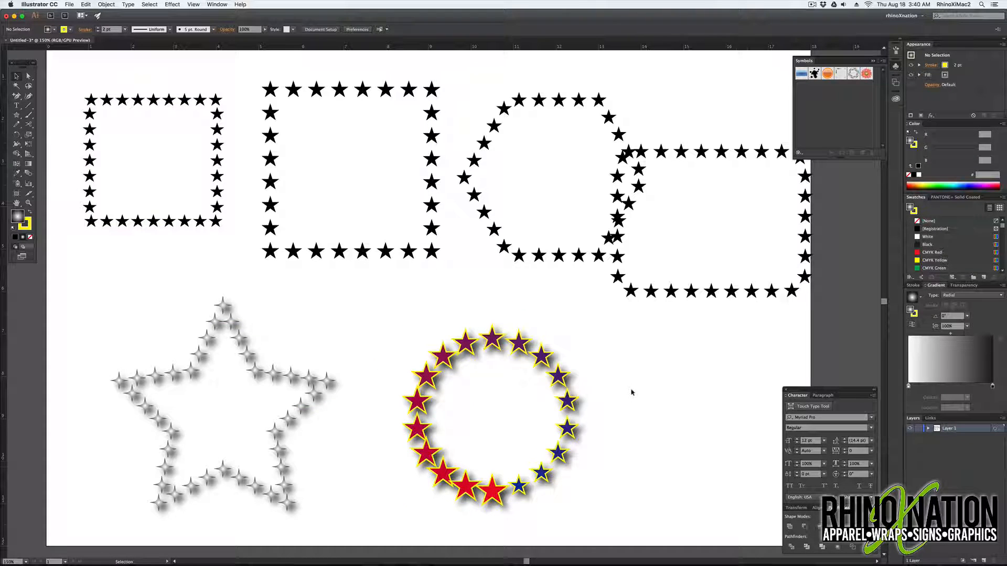